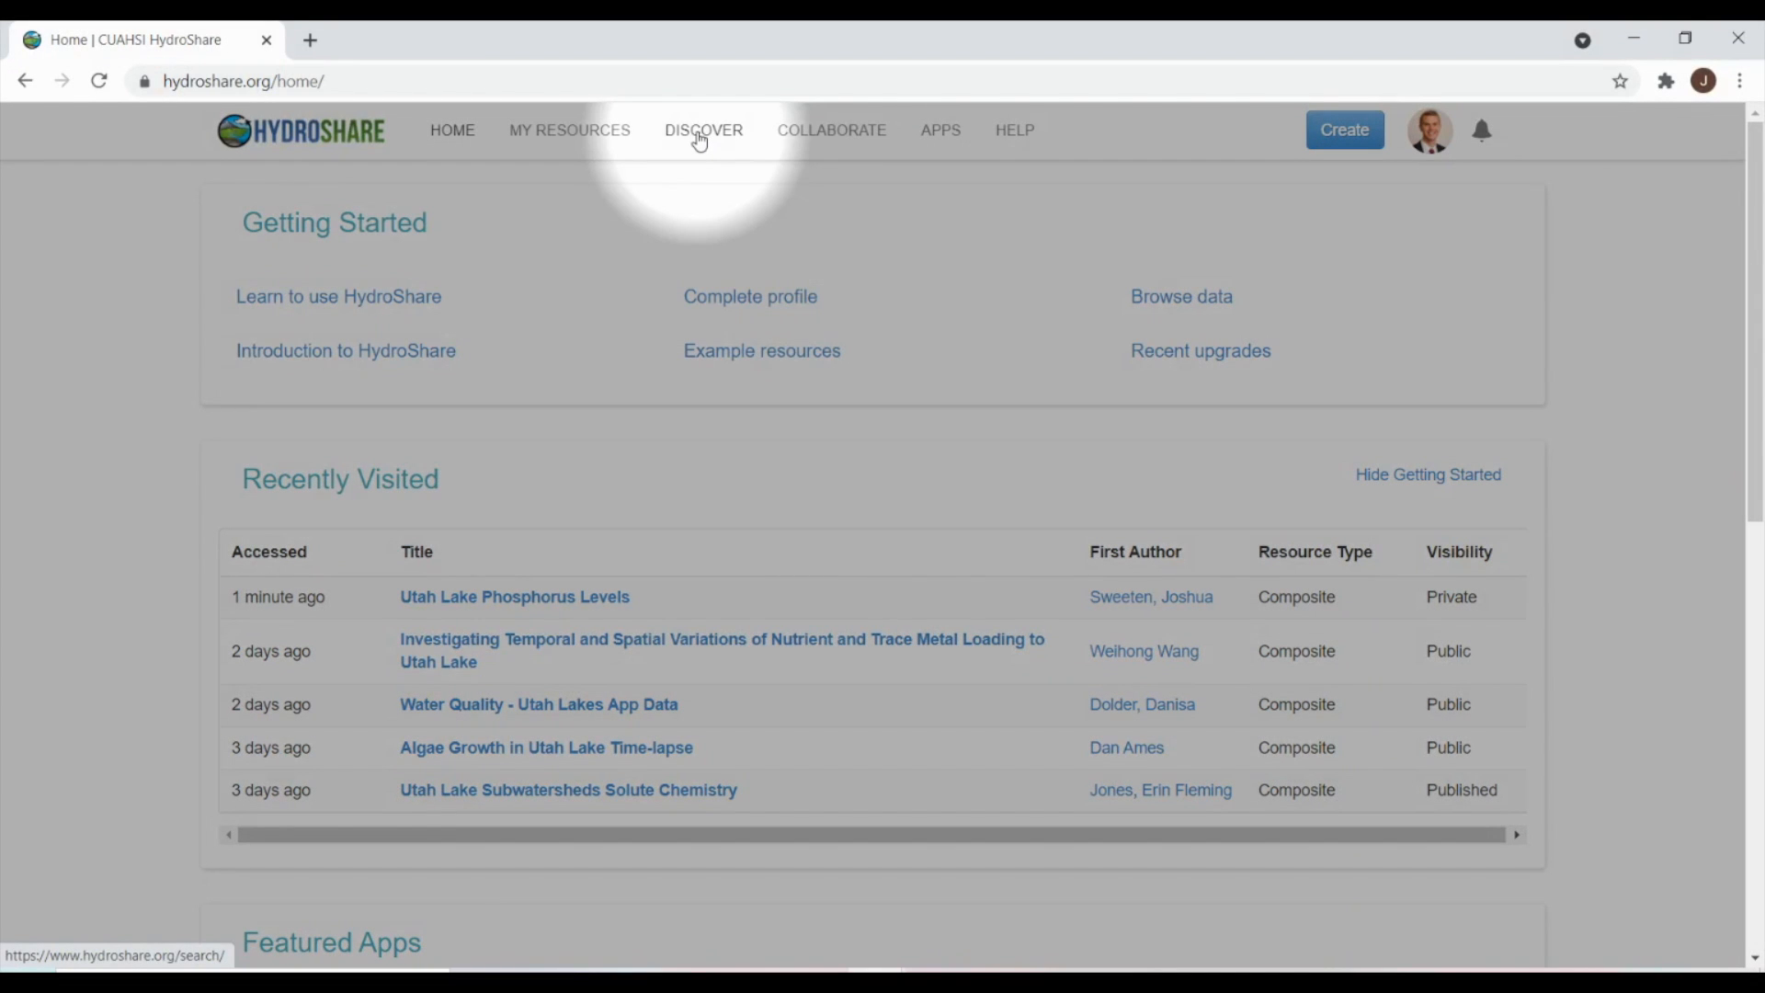
- Search Discover for 'utah lake, water quality' to list the 17 matching public resources
click(700, 138)
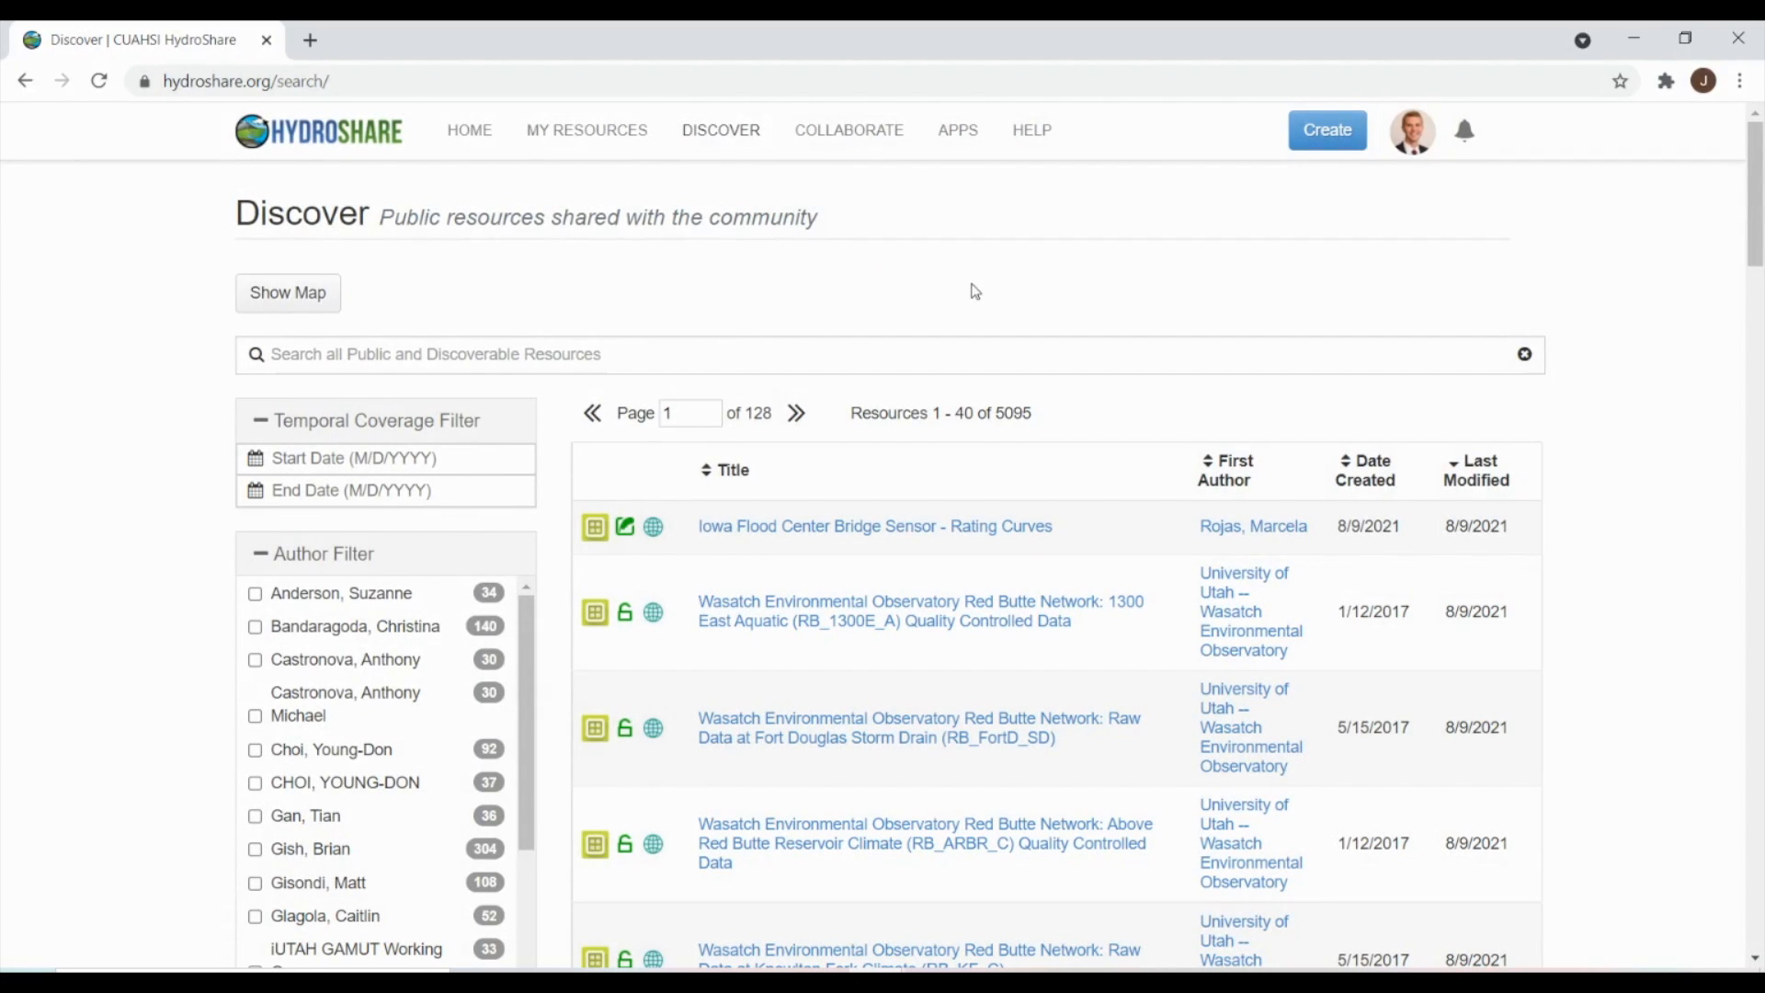
scroll(1090, 333, down, 2)
scroll(1090, 333, down, 15)
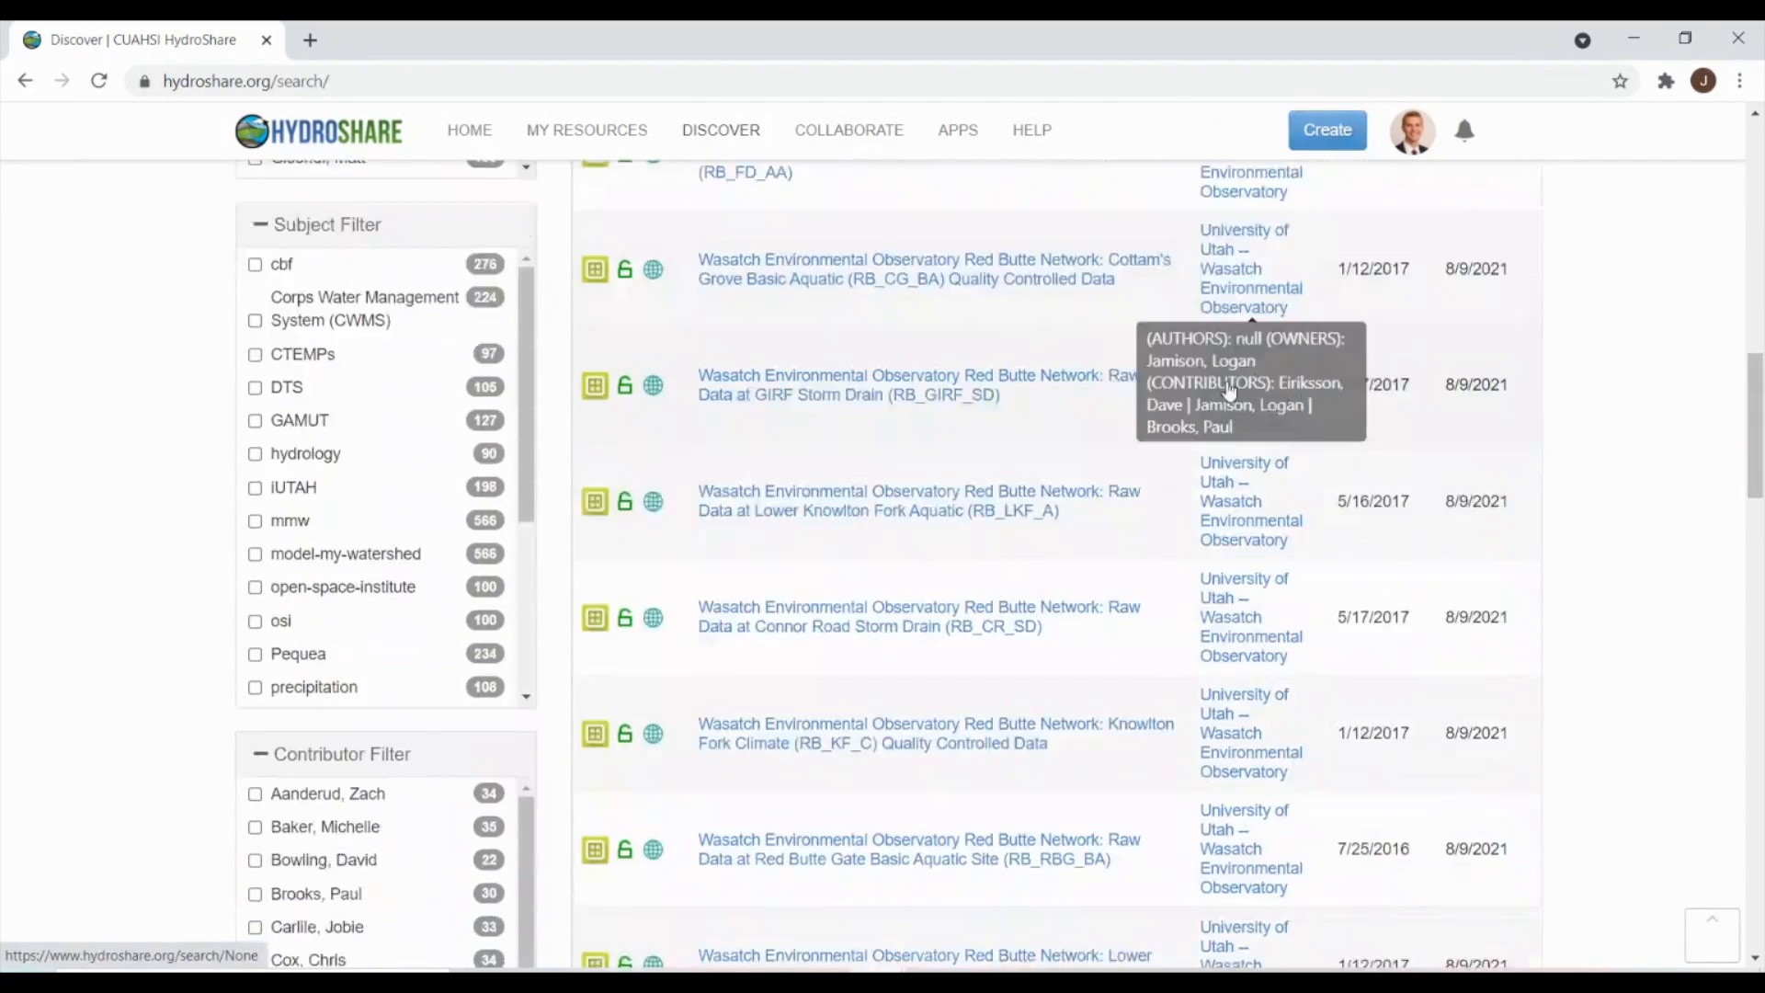
scroll(1248, 393, up, 15)
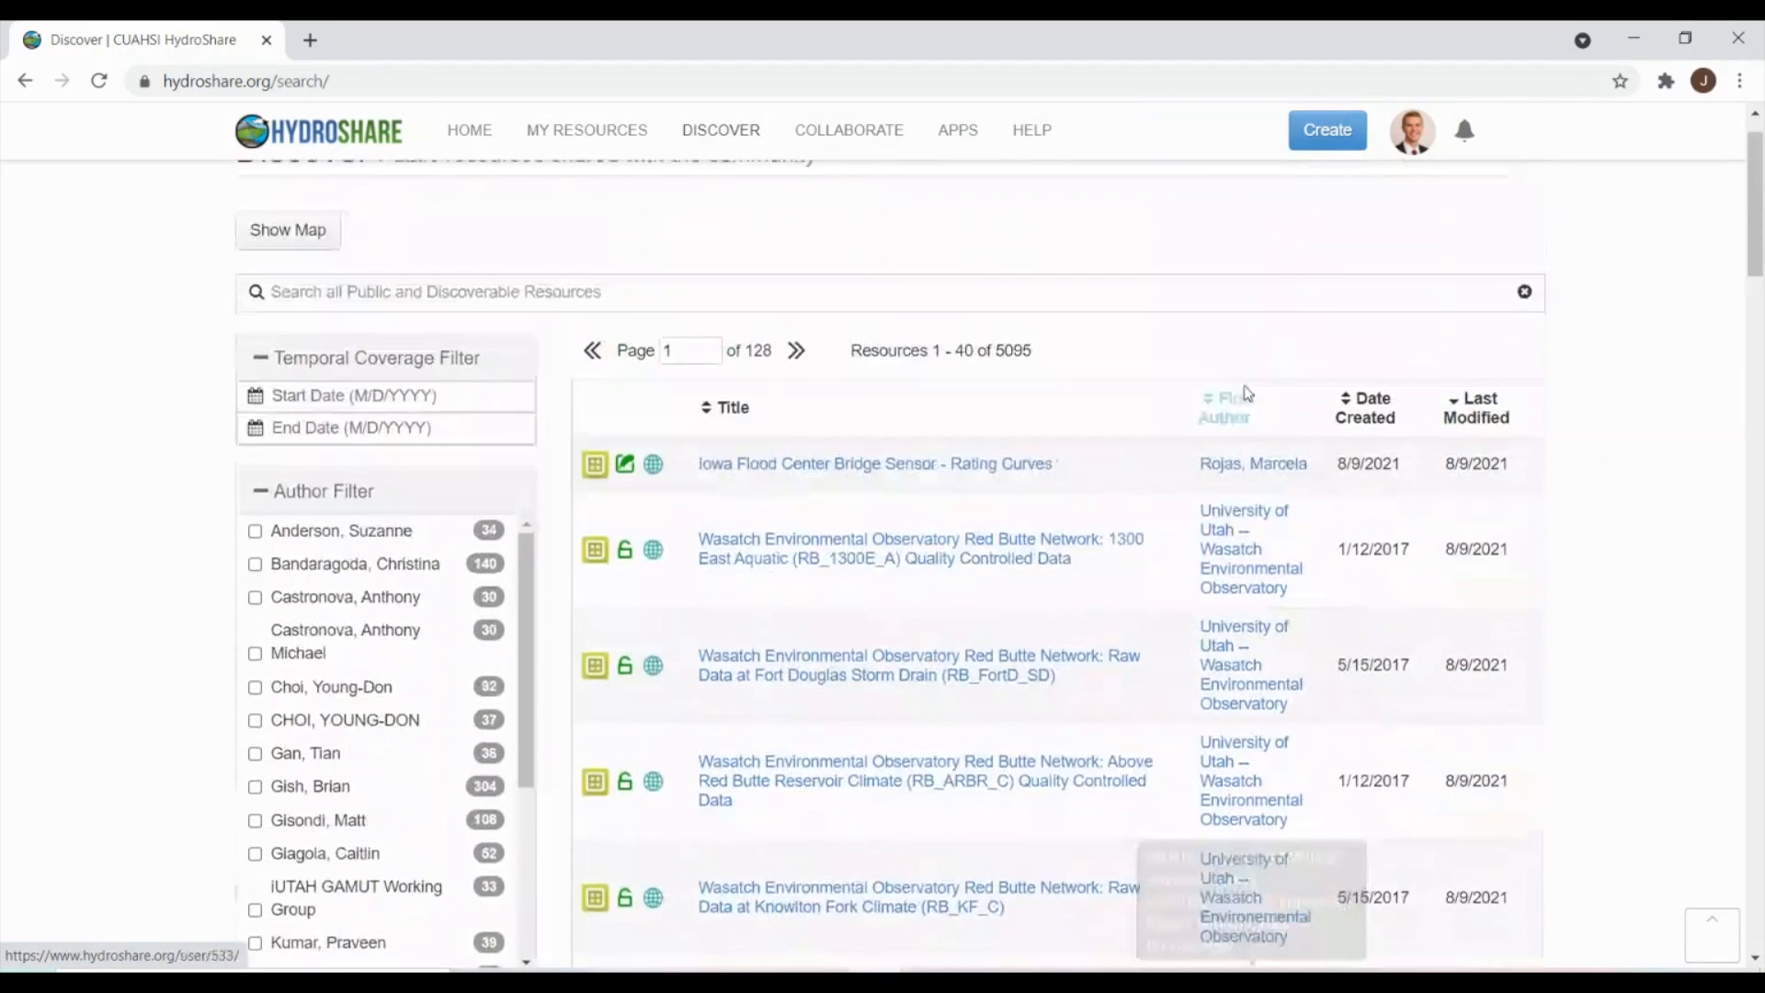
click(642, 358)
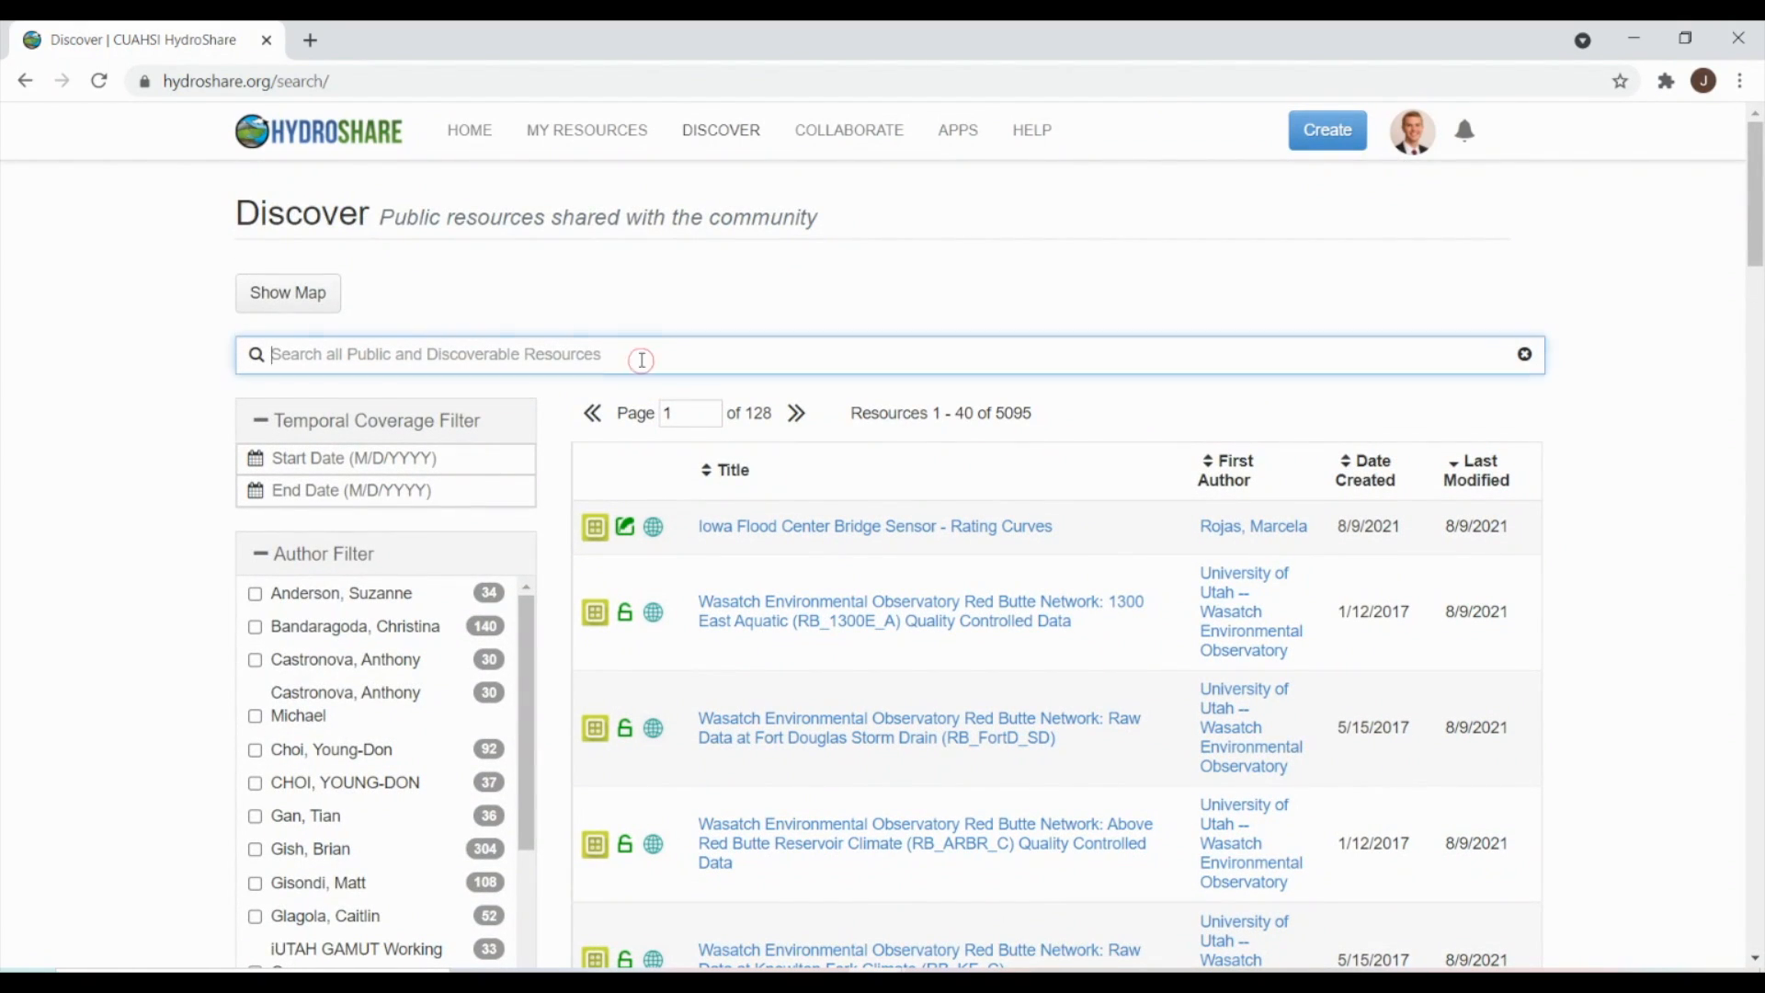
text(utah)
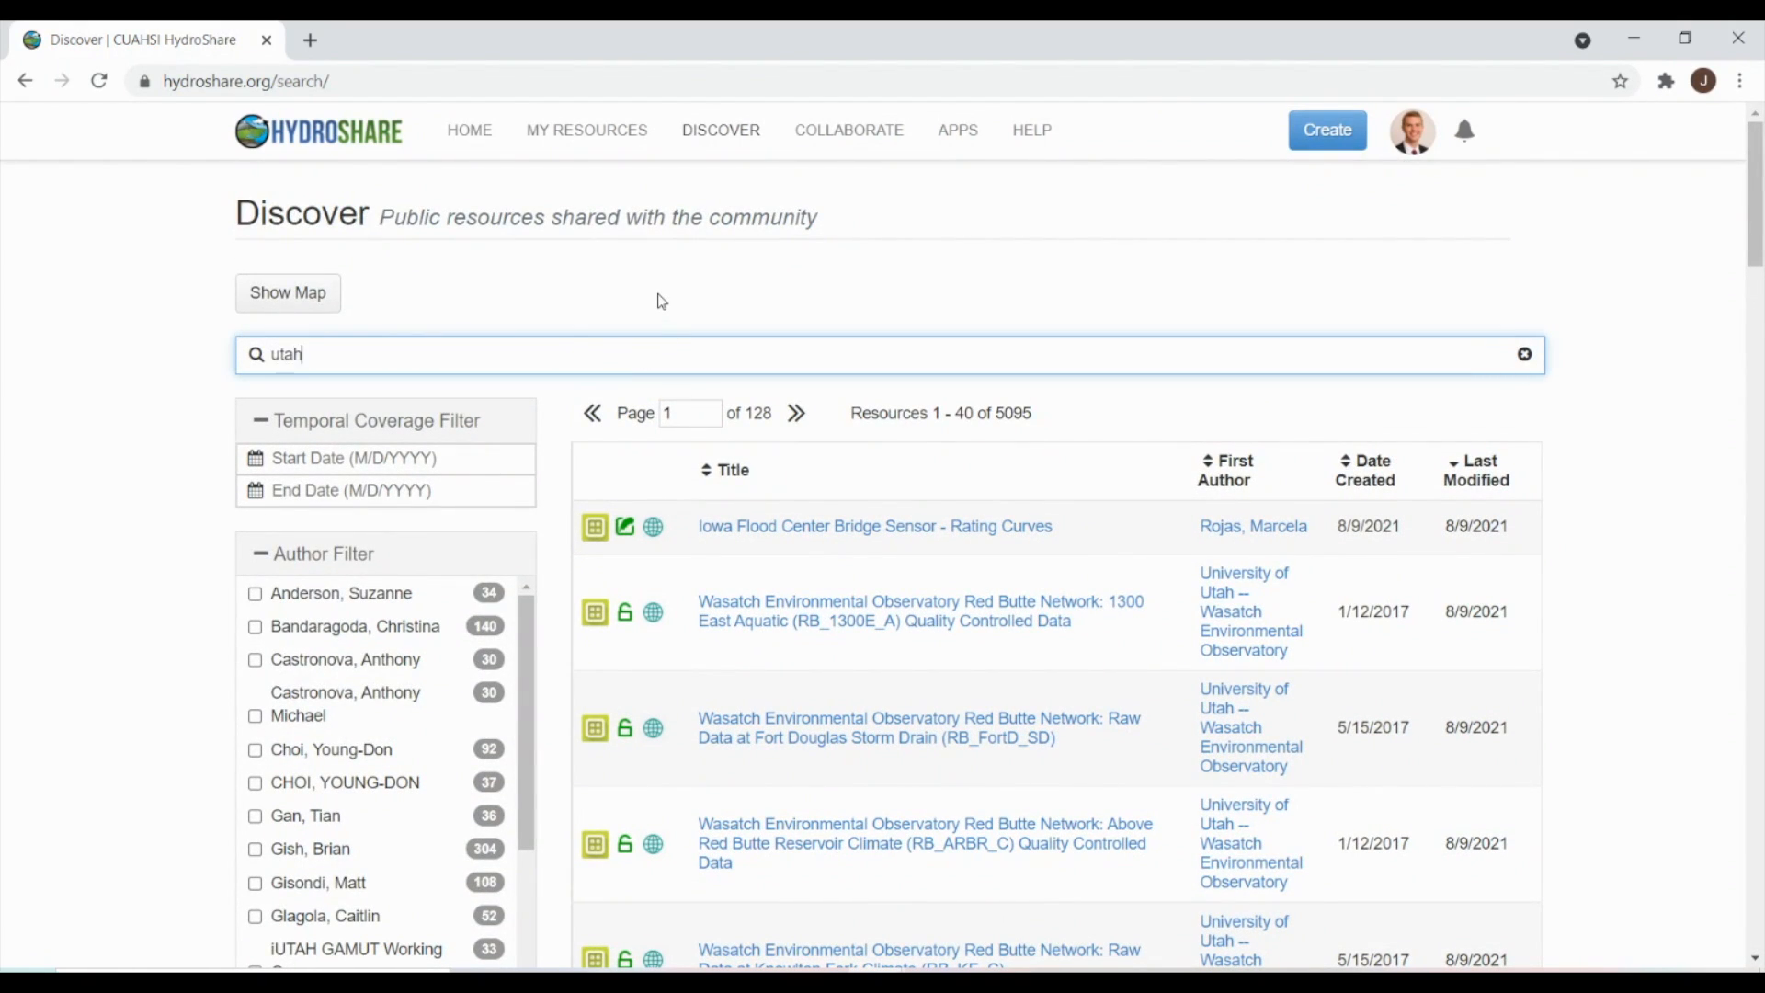
text( lake, water quality)
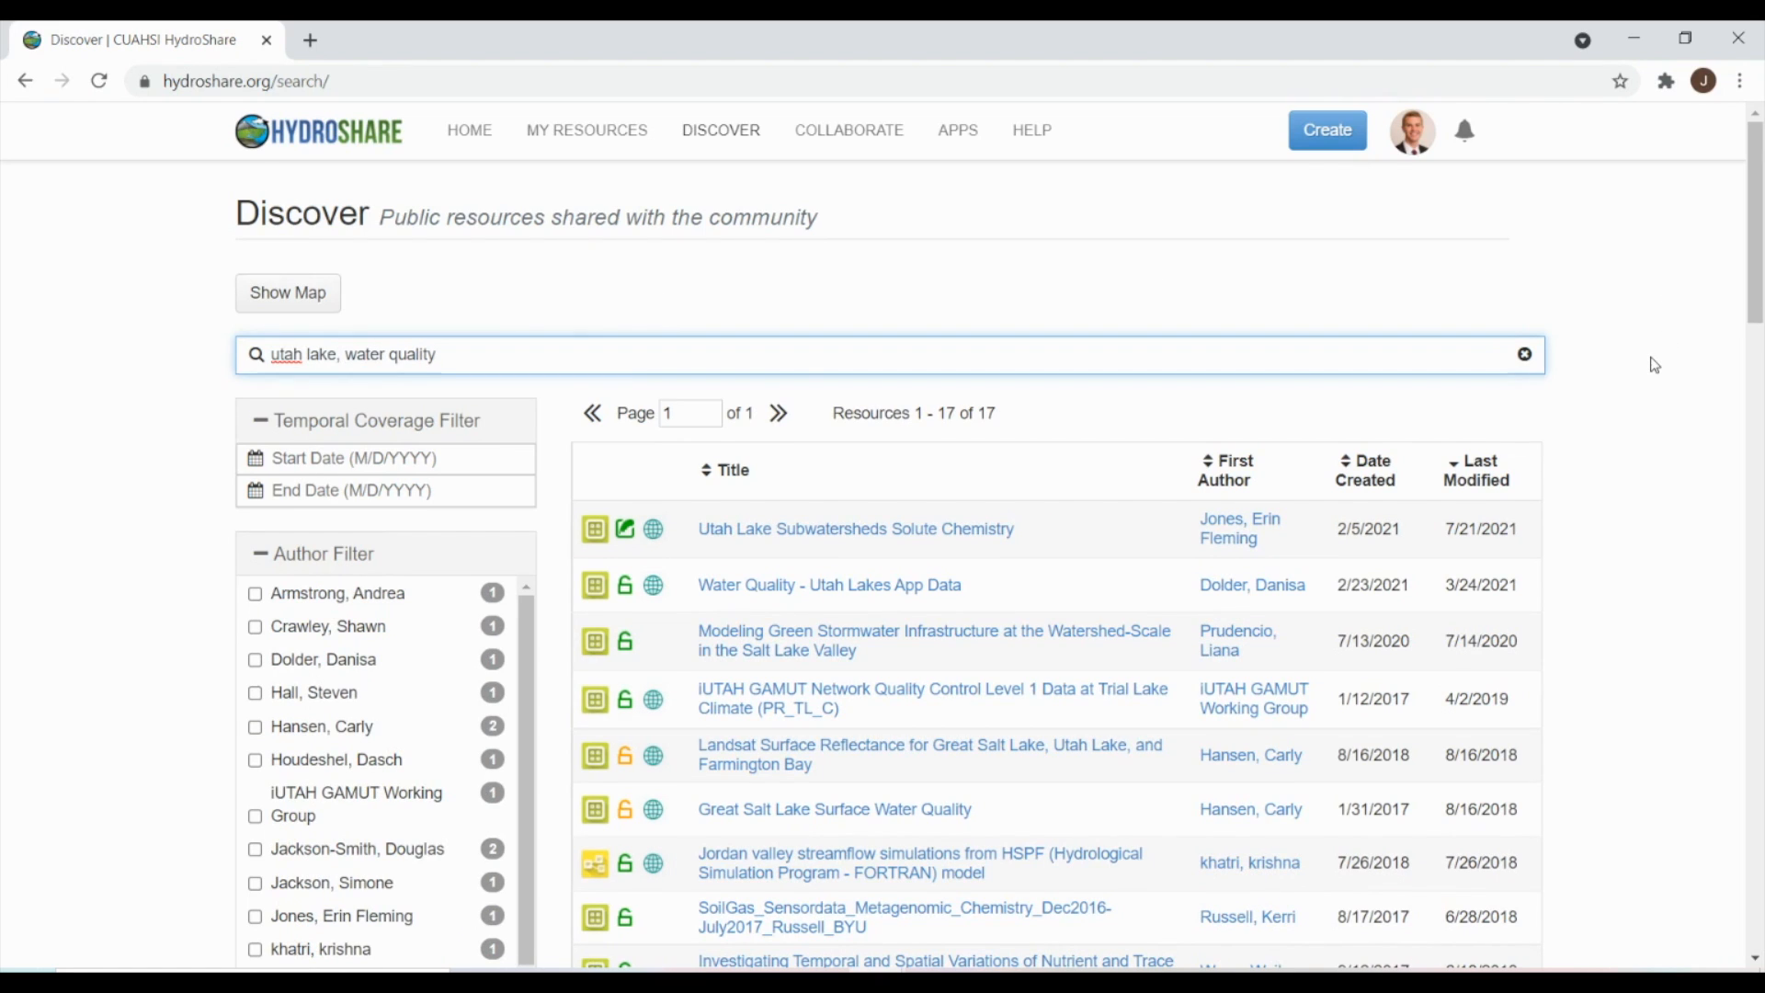
scroll(1654, 365, down, 7)
scroll(1654, 364, up, 6)
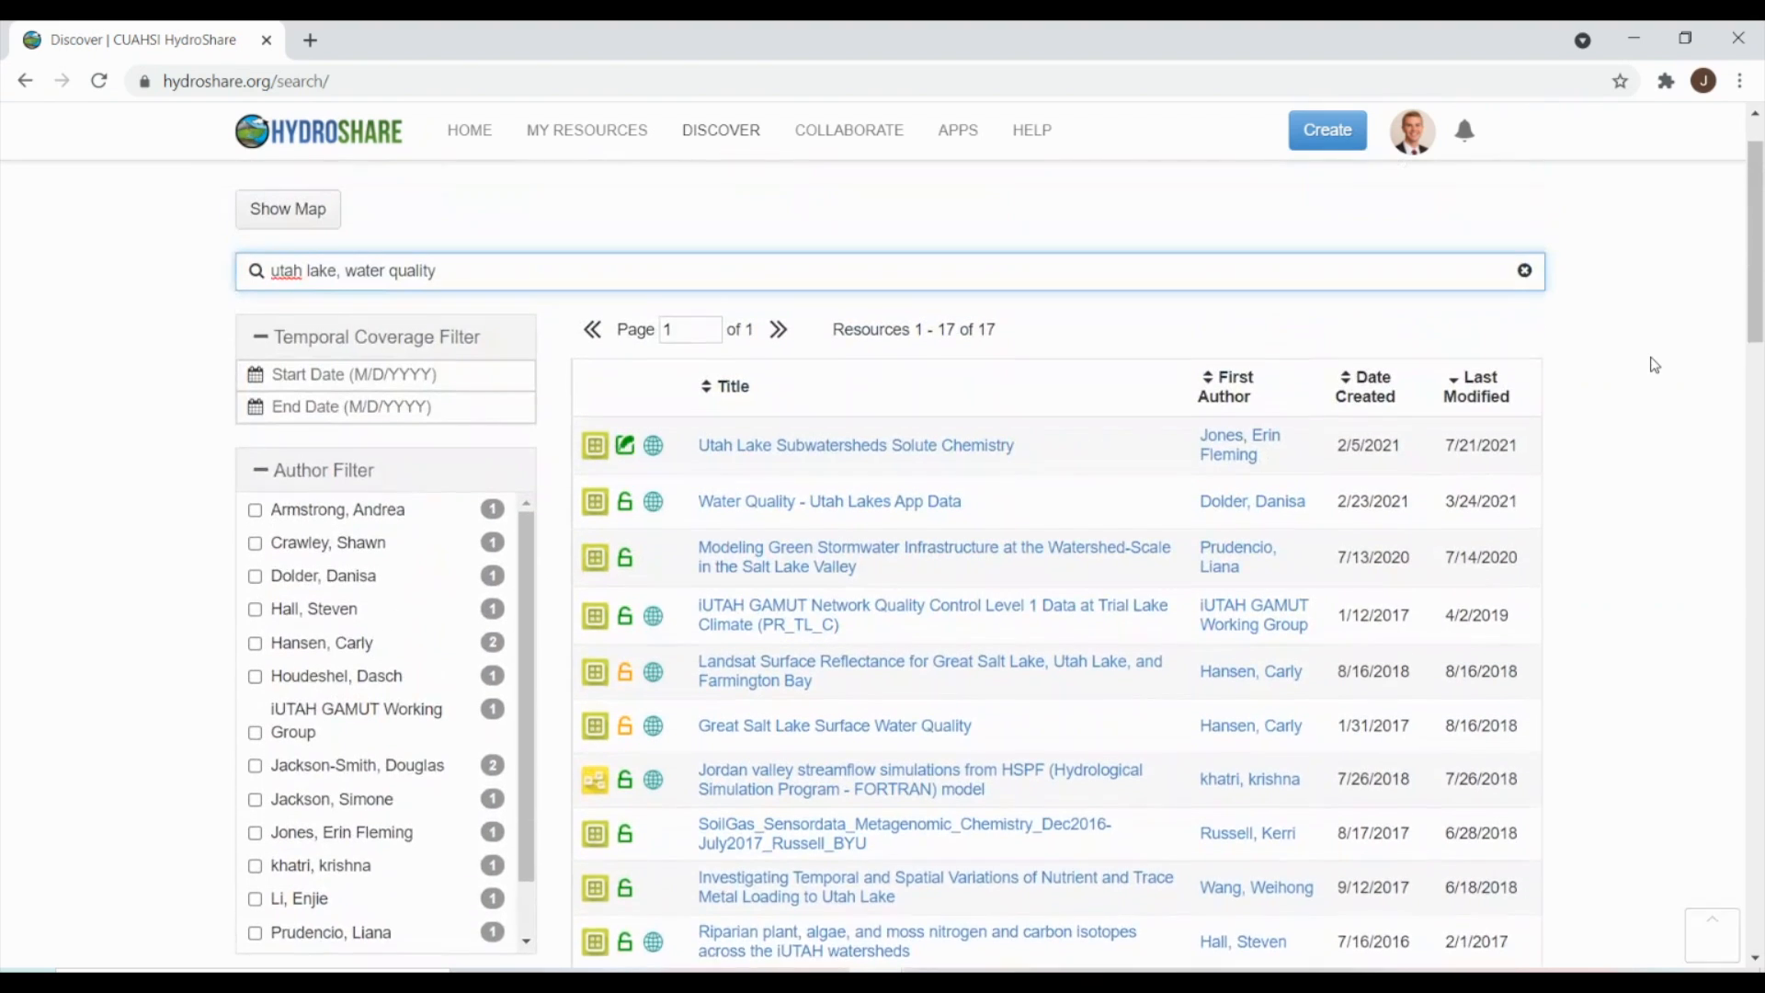
scroll(1654, 365, up, 1)
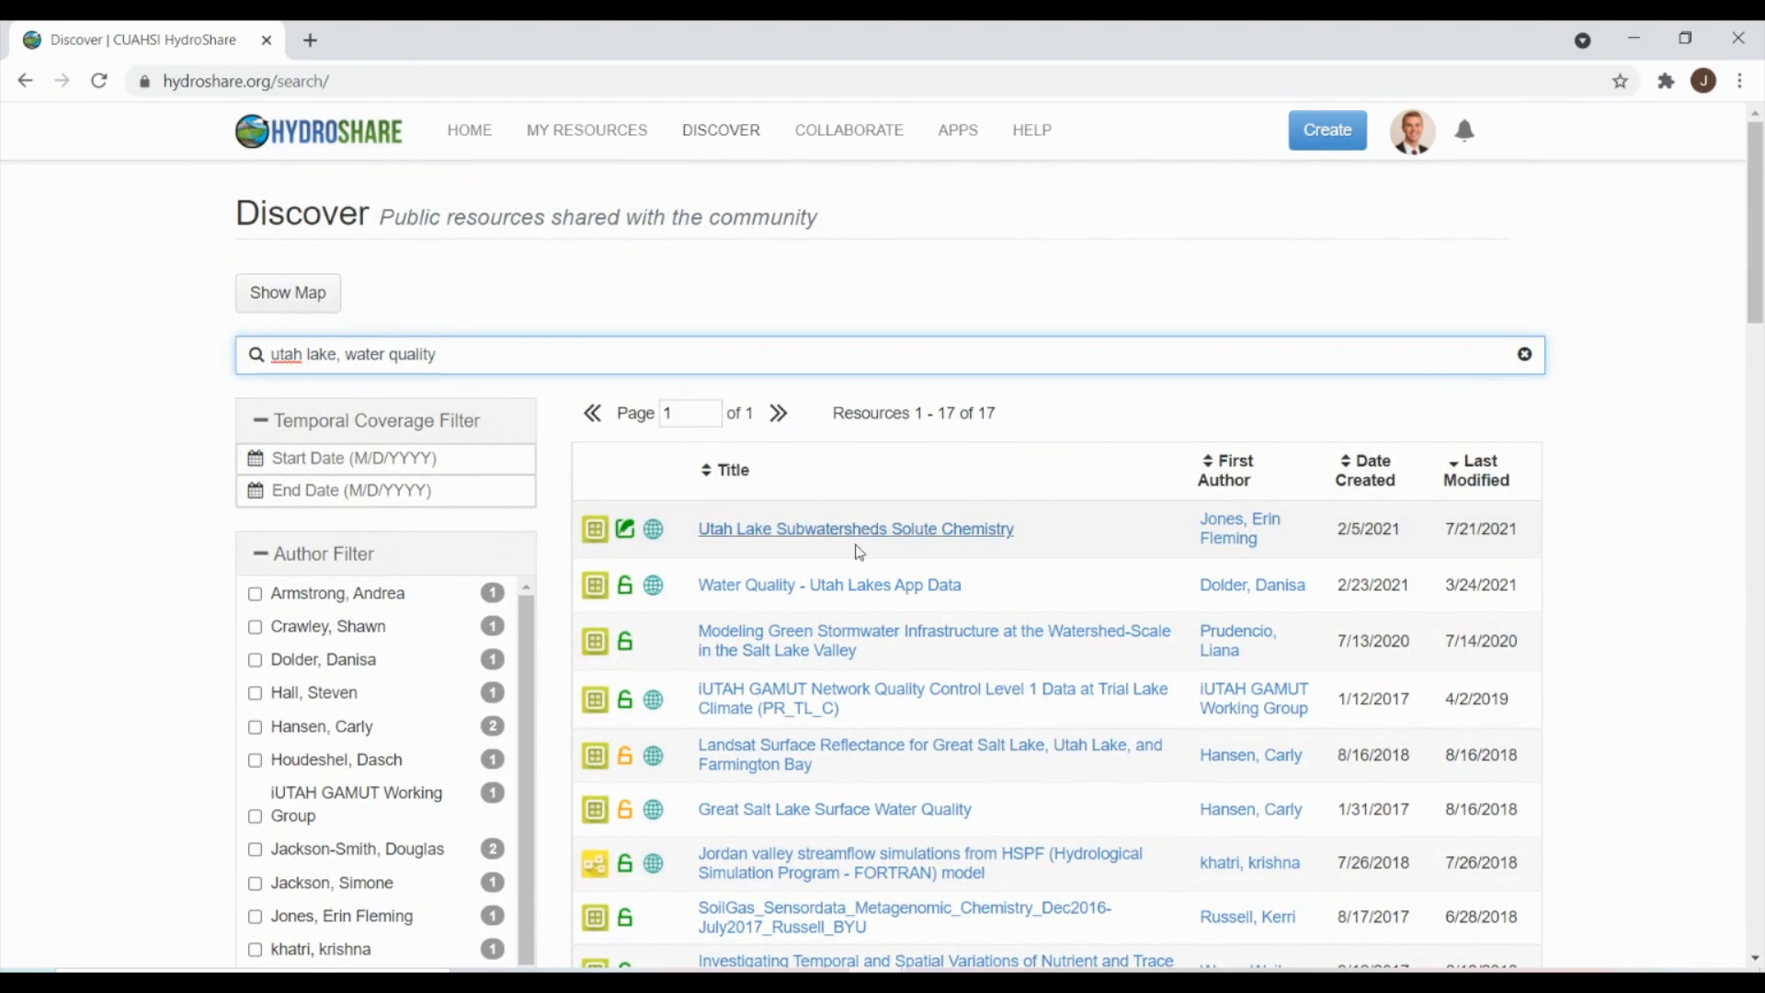
- Open 'Water Quality - Utah Lakes App Data' and review its metadata, coverage, seven CSV files and citation
click(850, 596)
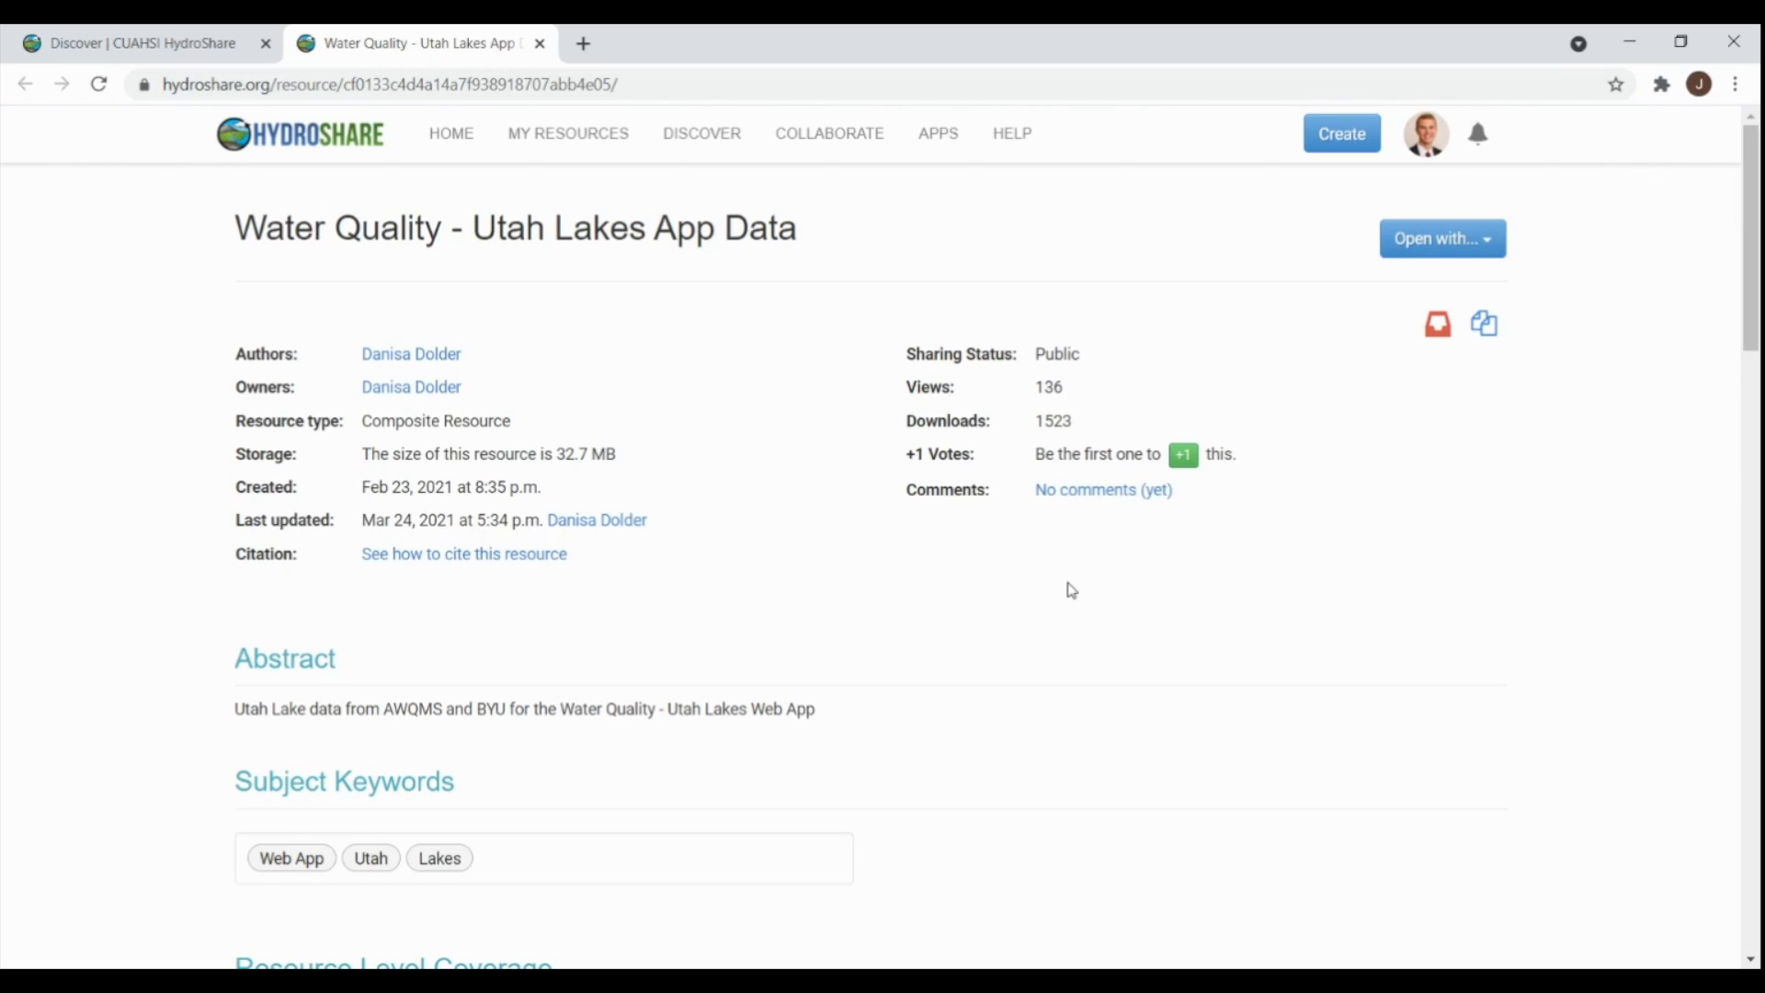
scroll(1071, 590, down, 12)
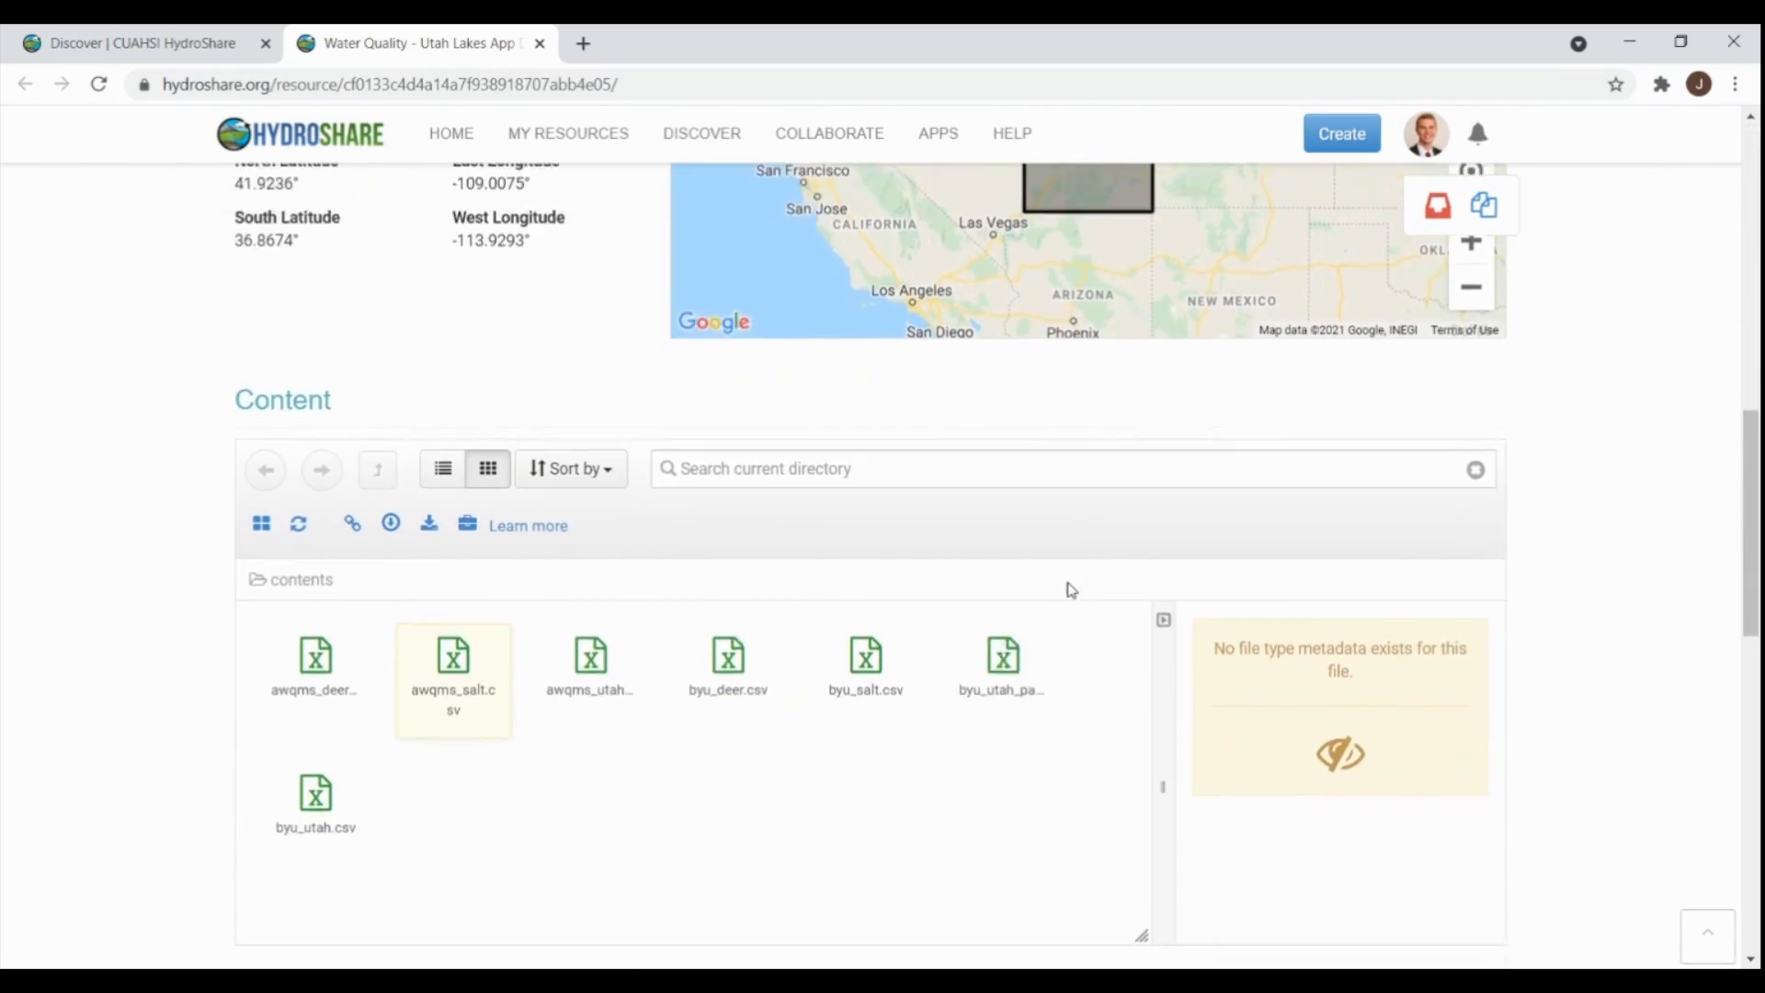
scroll(1071, 590, down, 12)
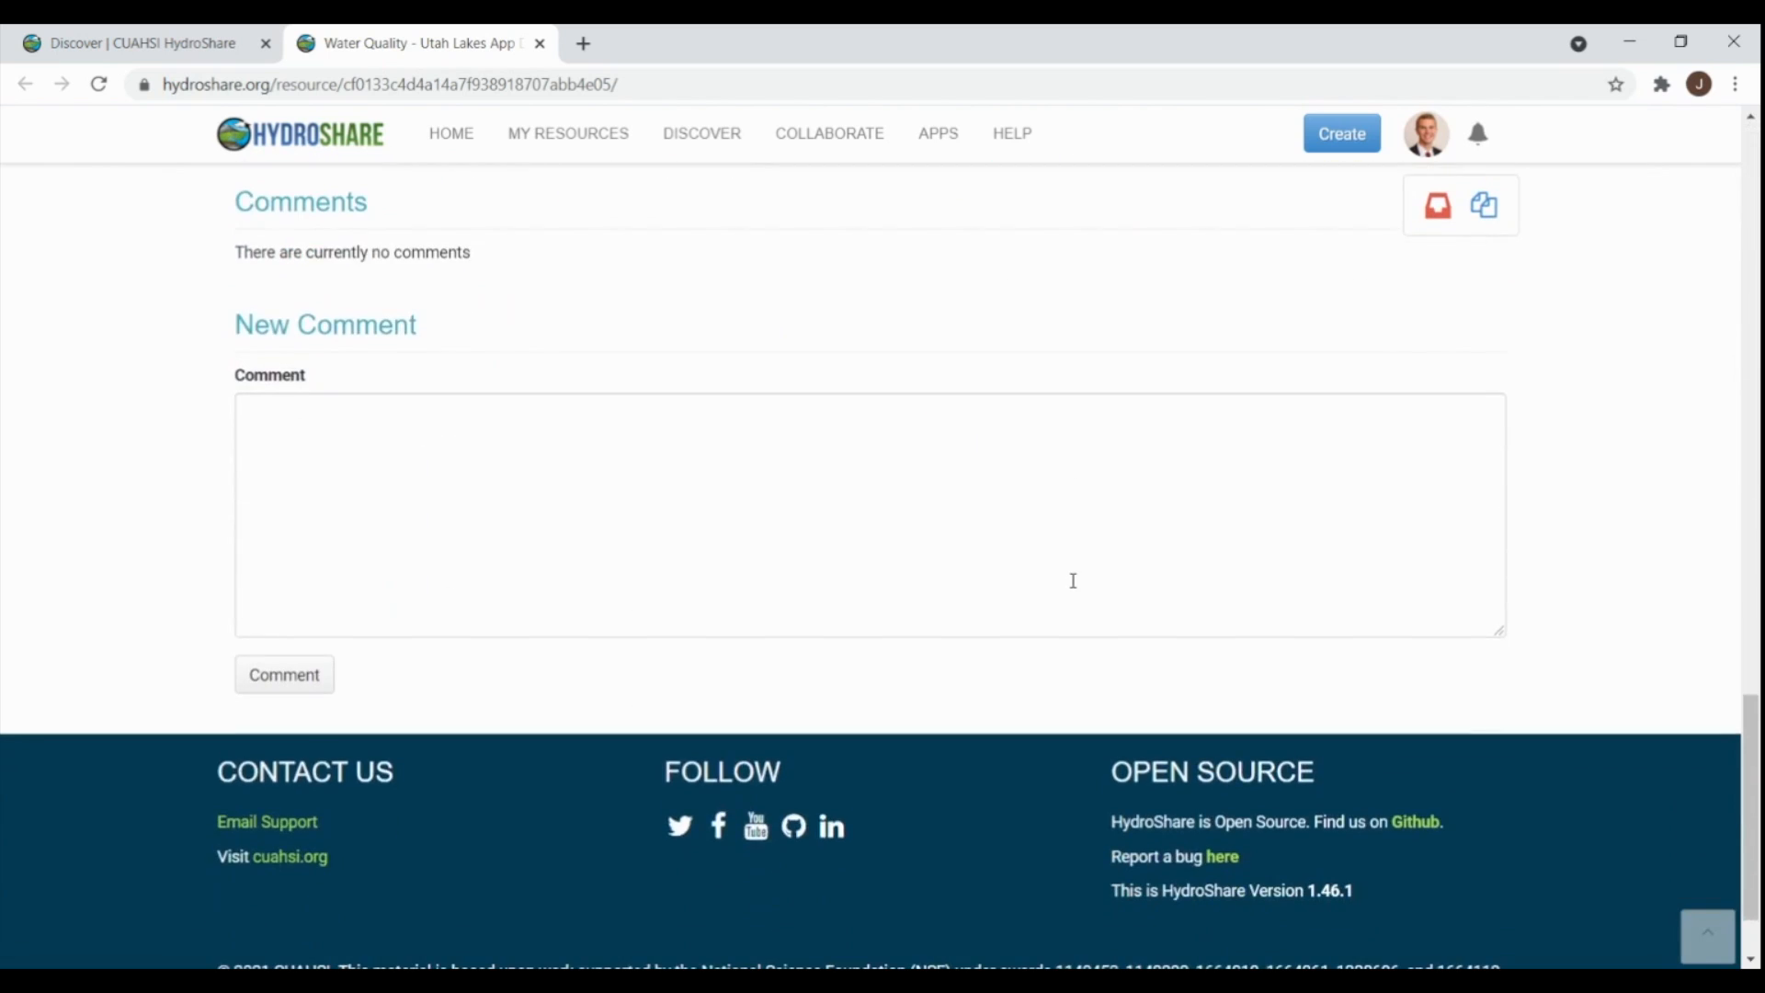
scroll(1073, 581, up, 12)
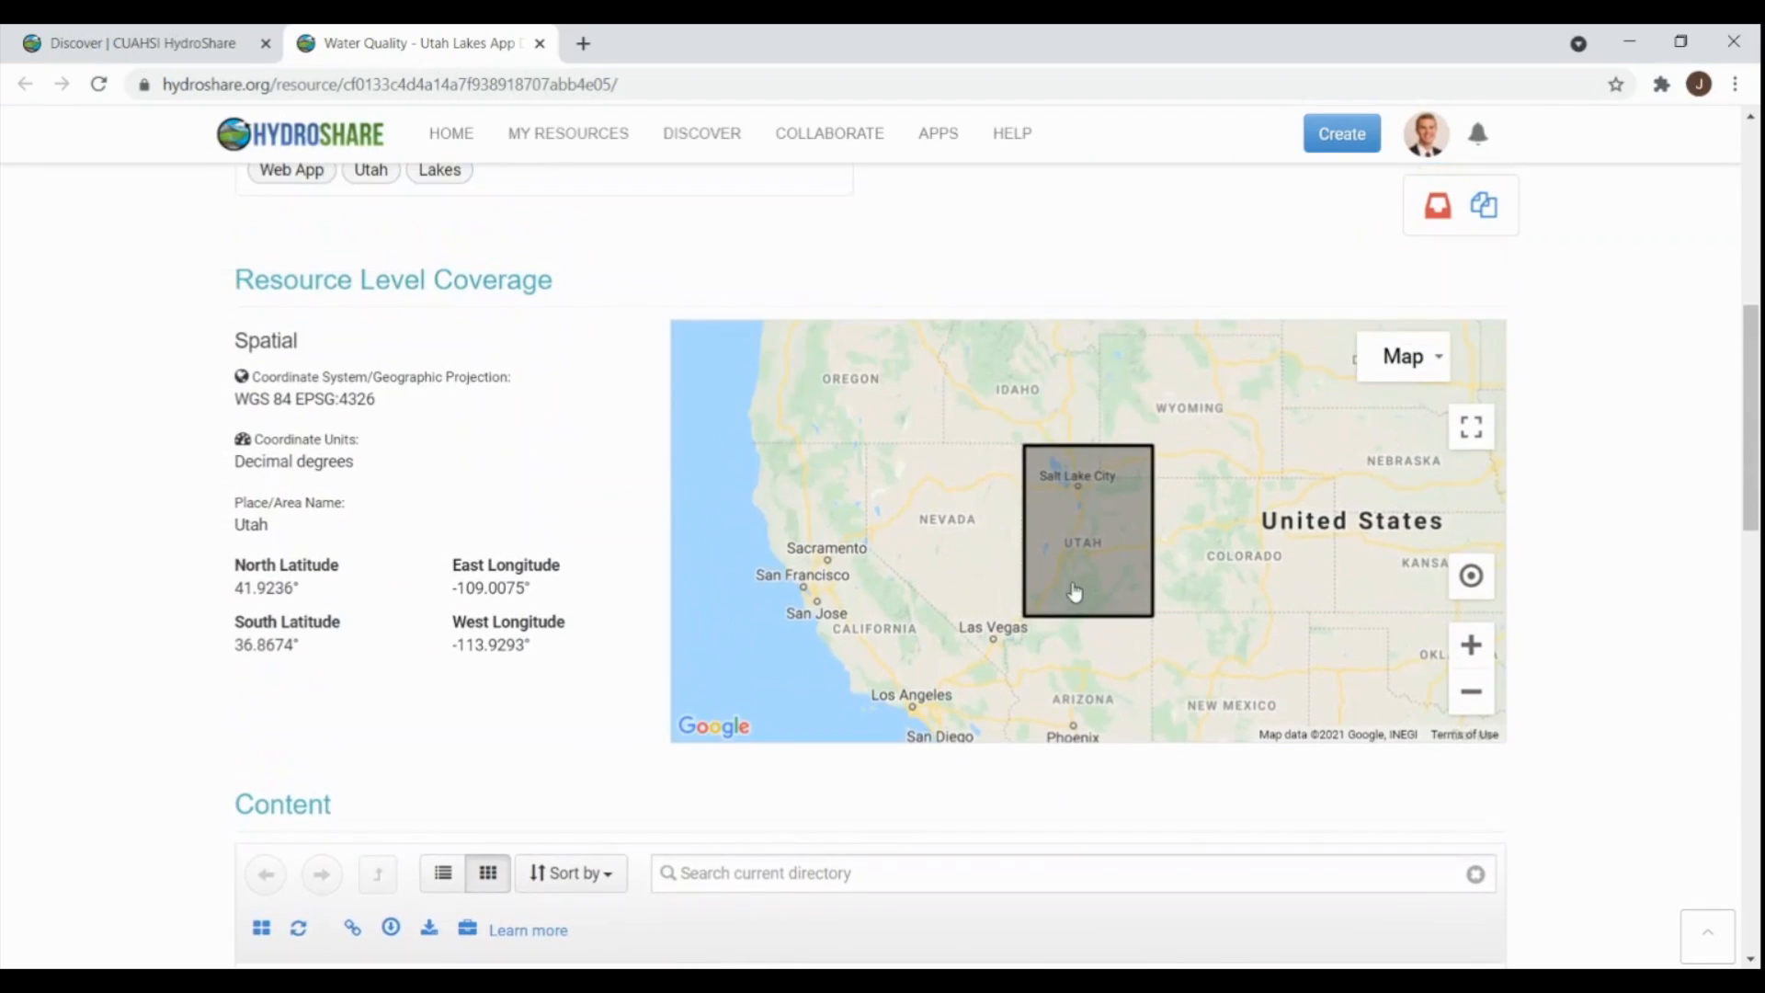
scroll(1074, 591, up, 8)
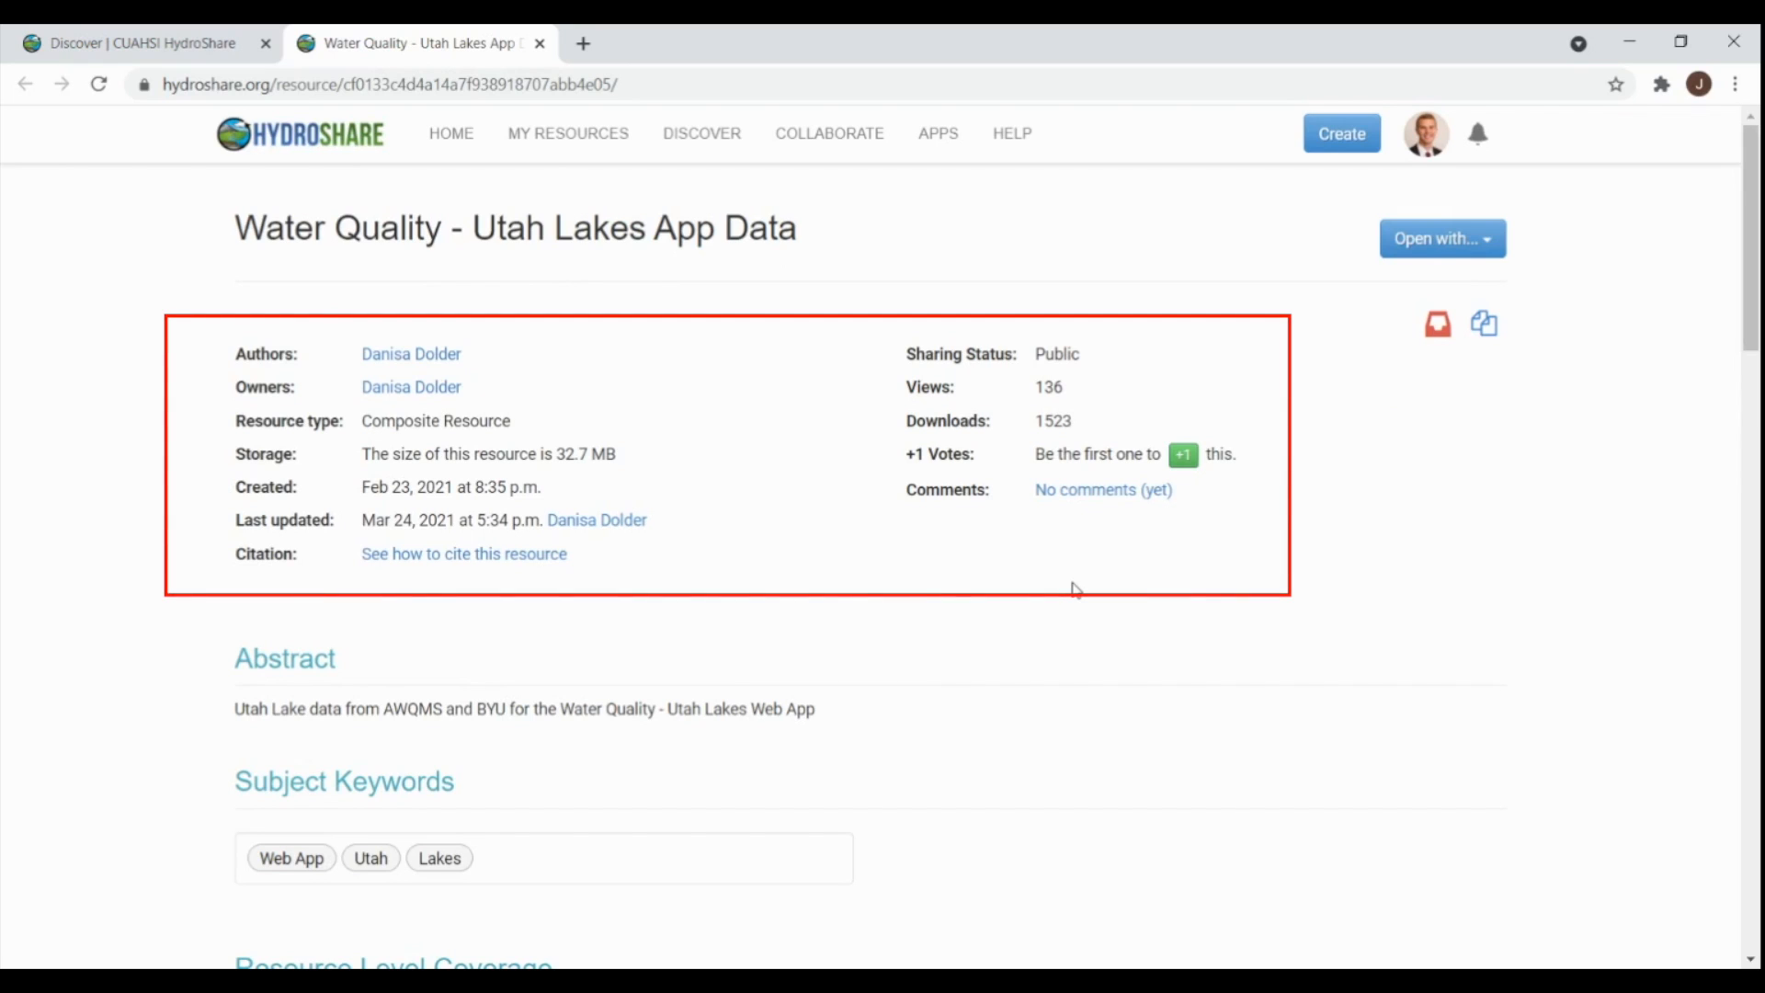
scroll(1075, 588, down, 1)
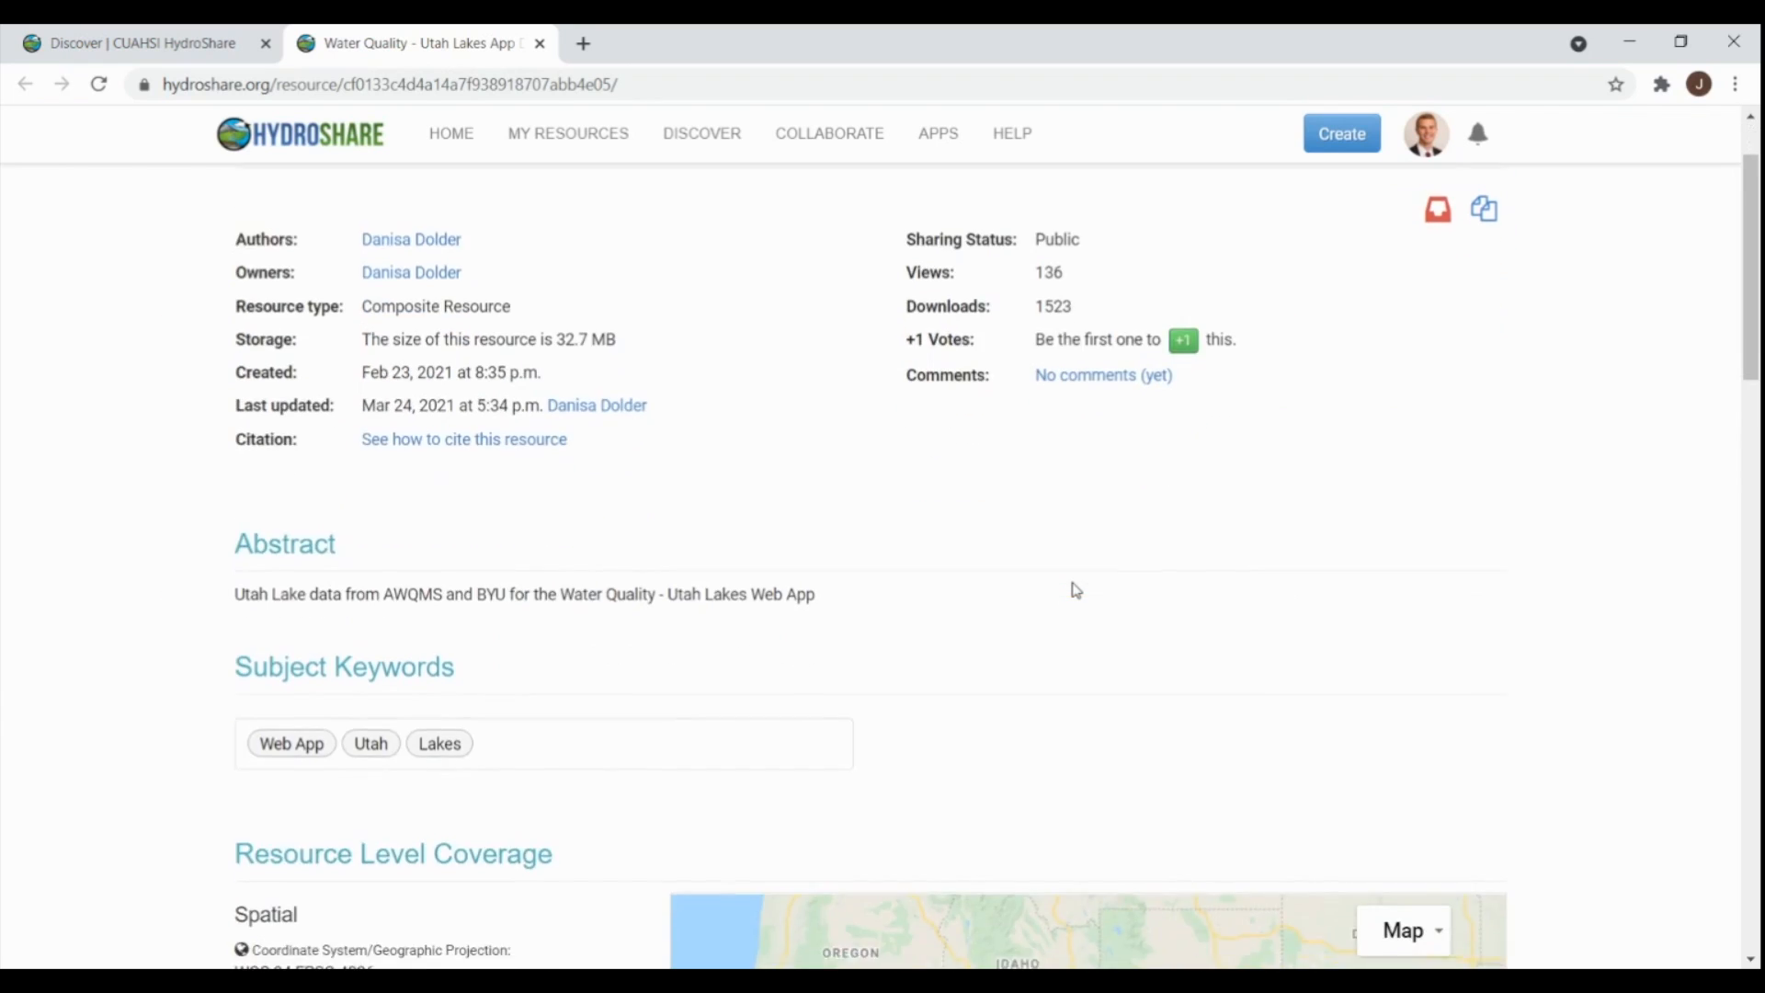
scroll(1075, 588, down, 2)
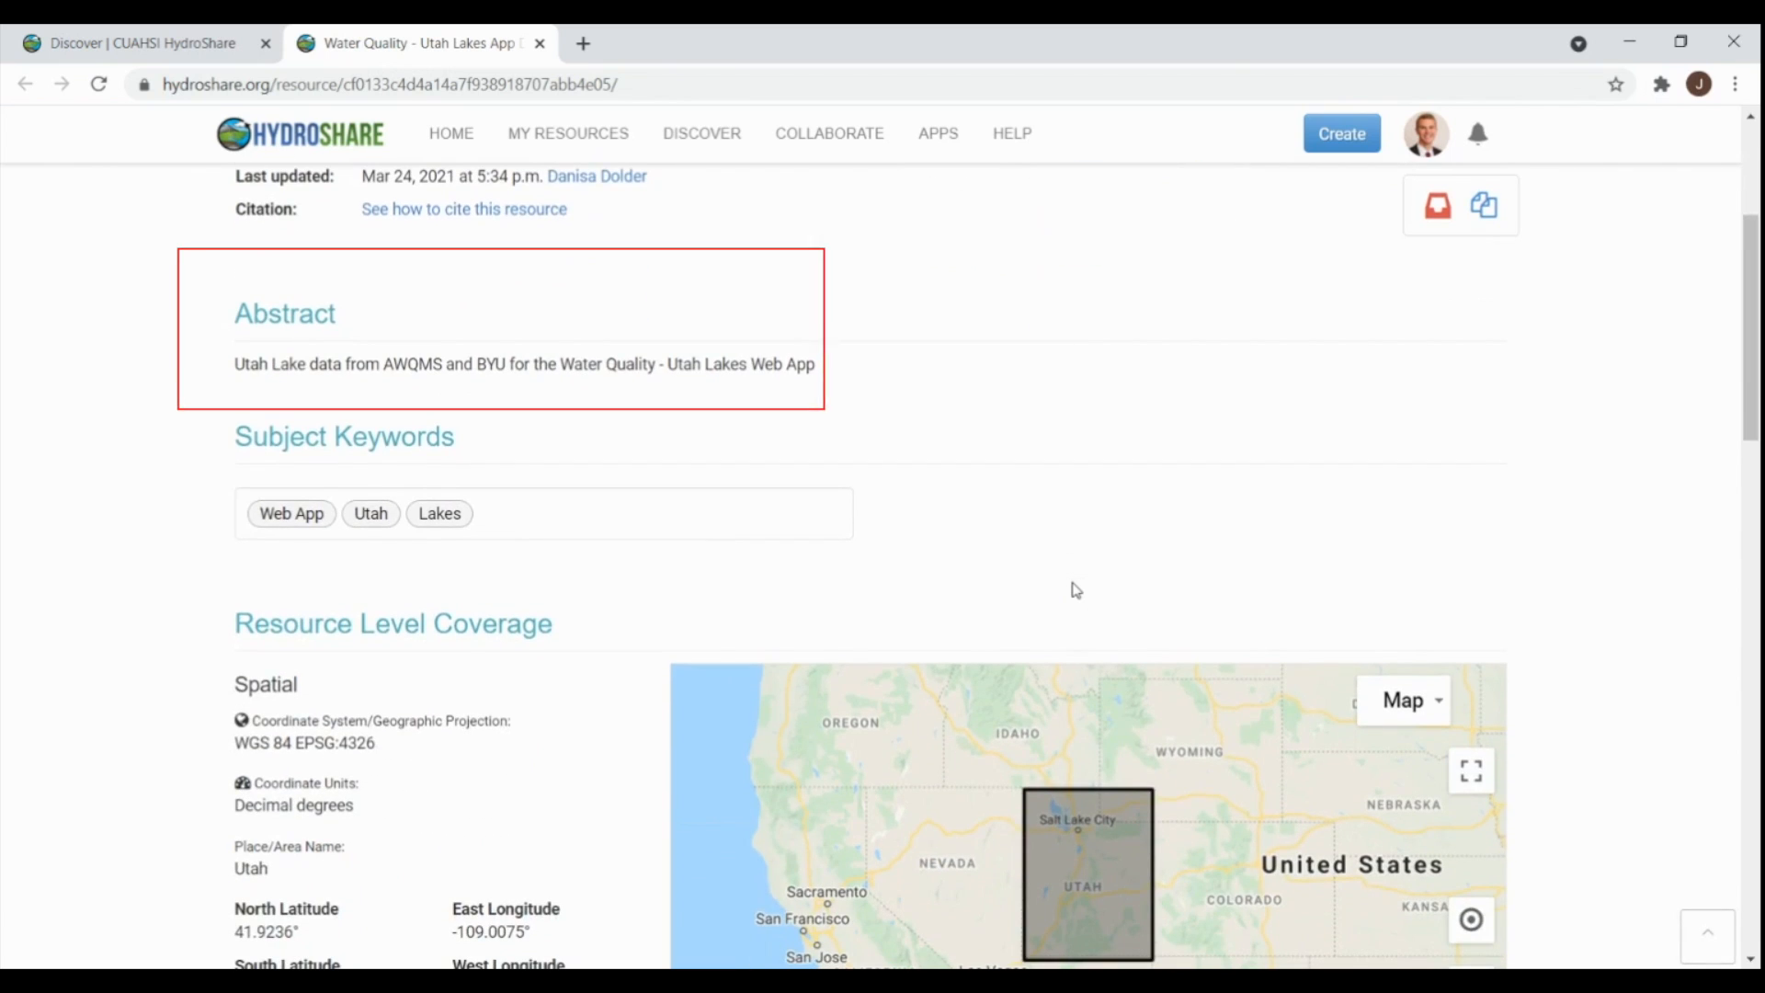
scroll(1075, 588, down, 4)
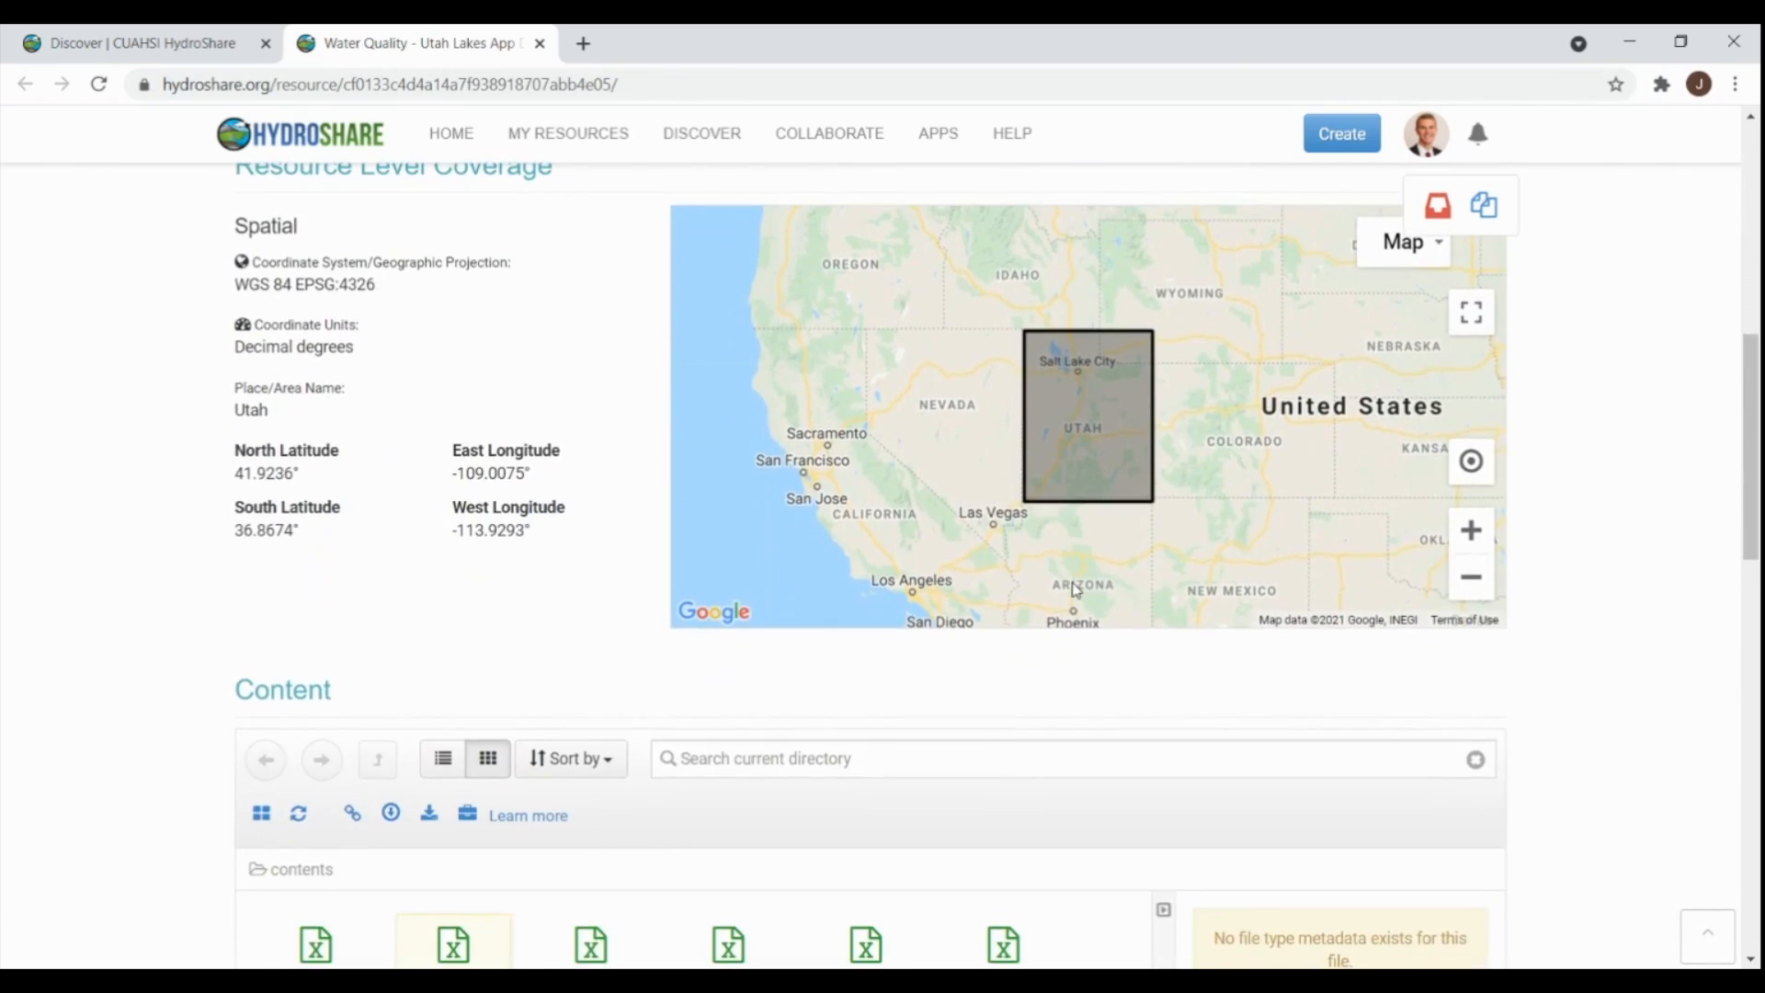
scroll(1074, 588, up, 1)
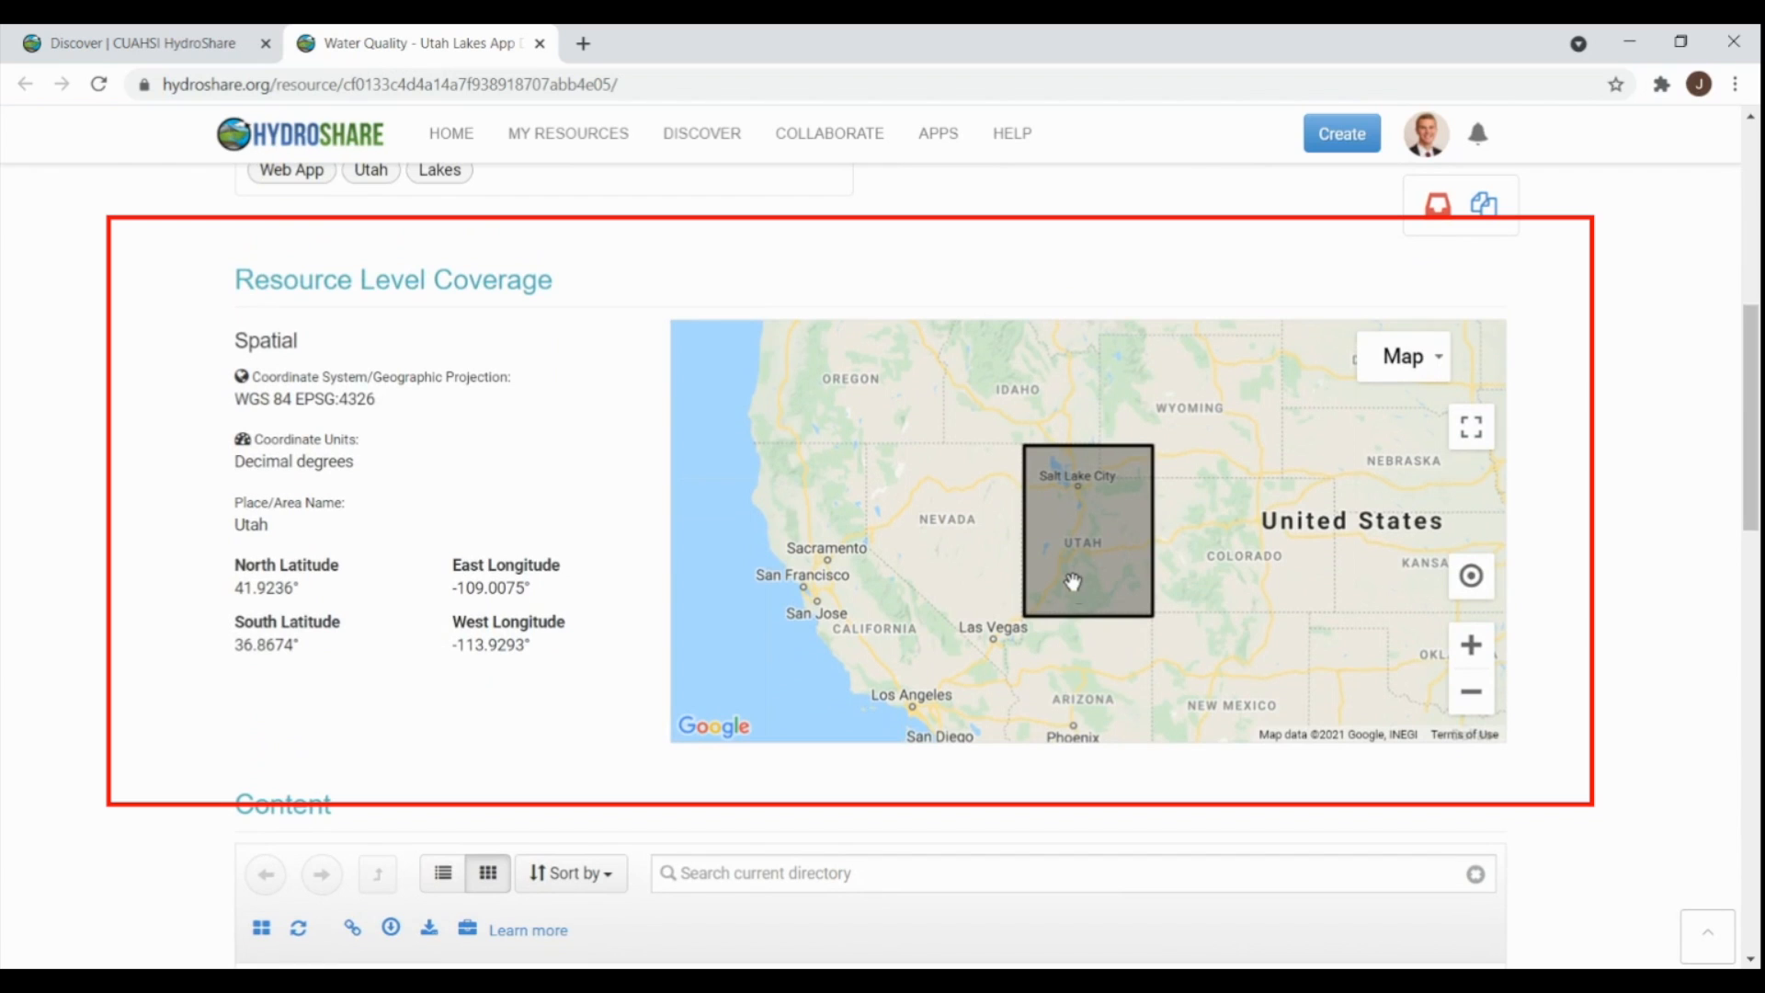
scroll(1471, 569, down, 9)
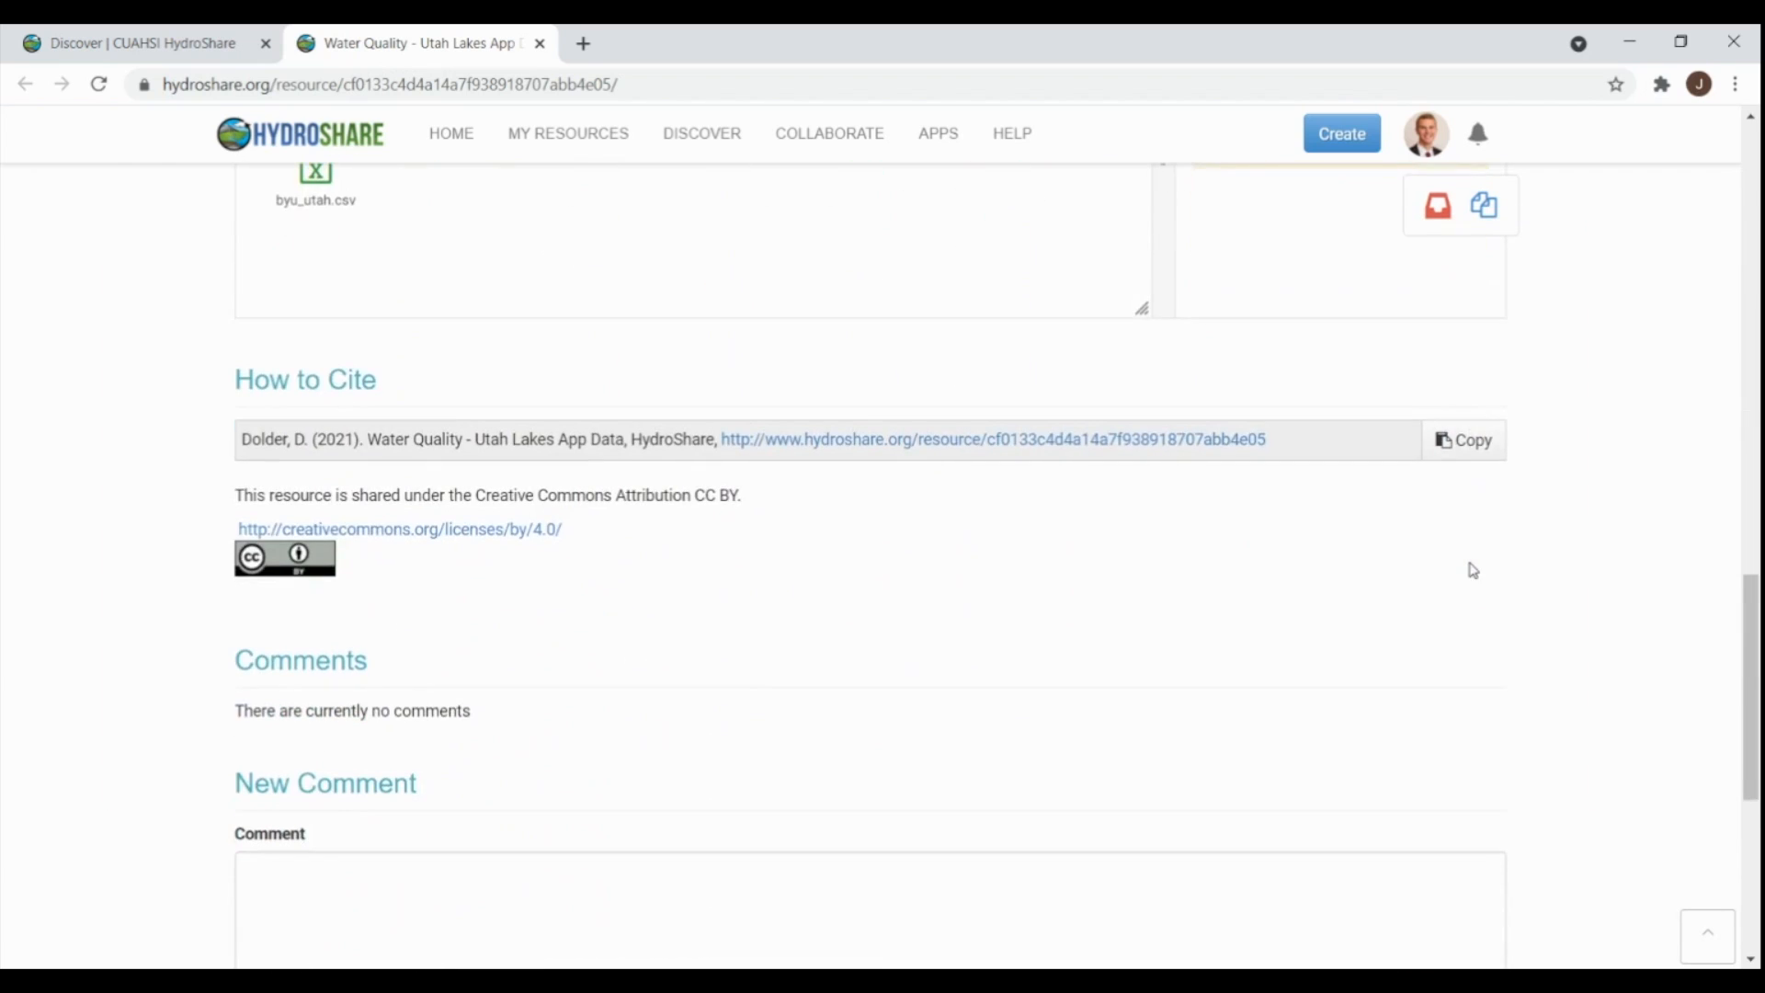
scroll(1473, 570, up, 4)
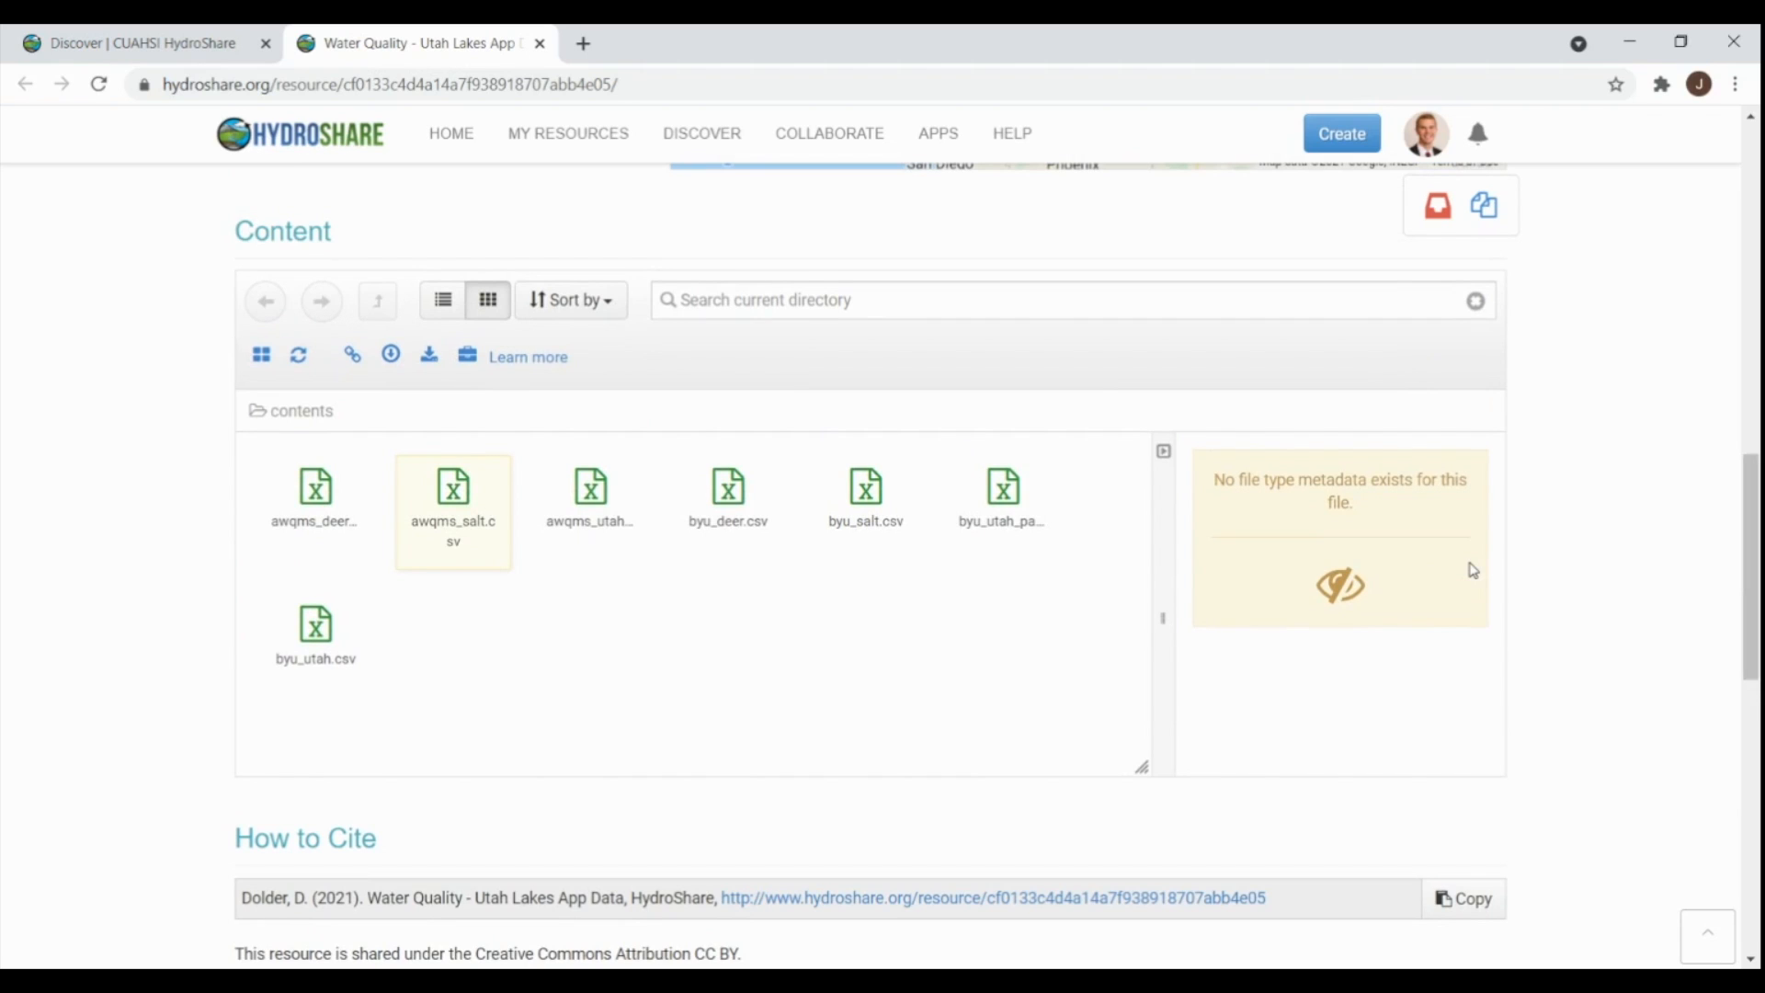
- Download the resource's full content as a zipped BagIt archive and open the zip
click(314, 506)
right_click(316, 502)
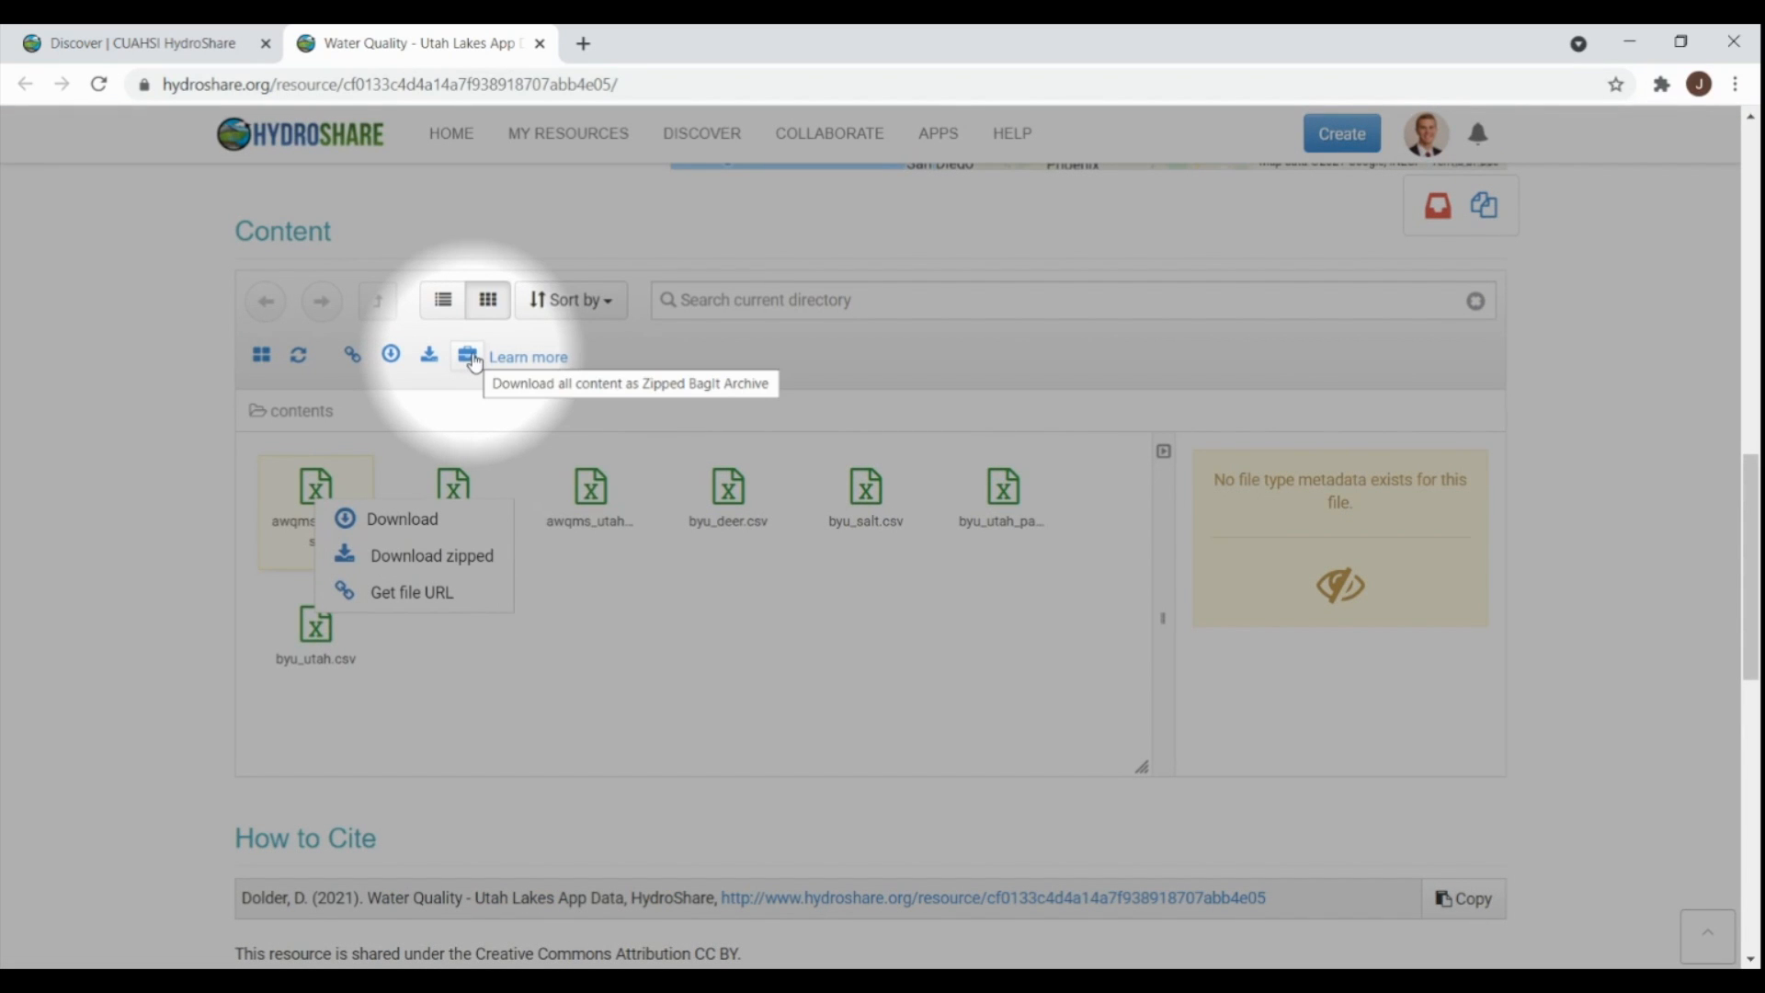
click(471, 358)
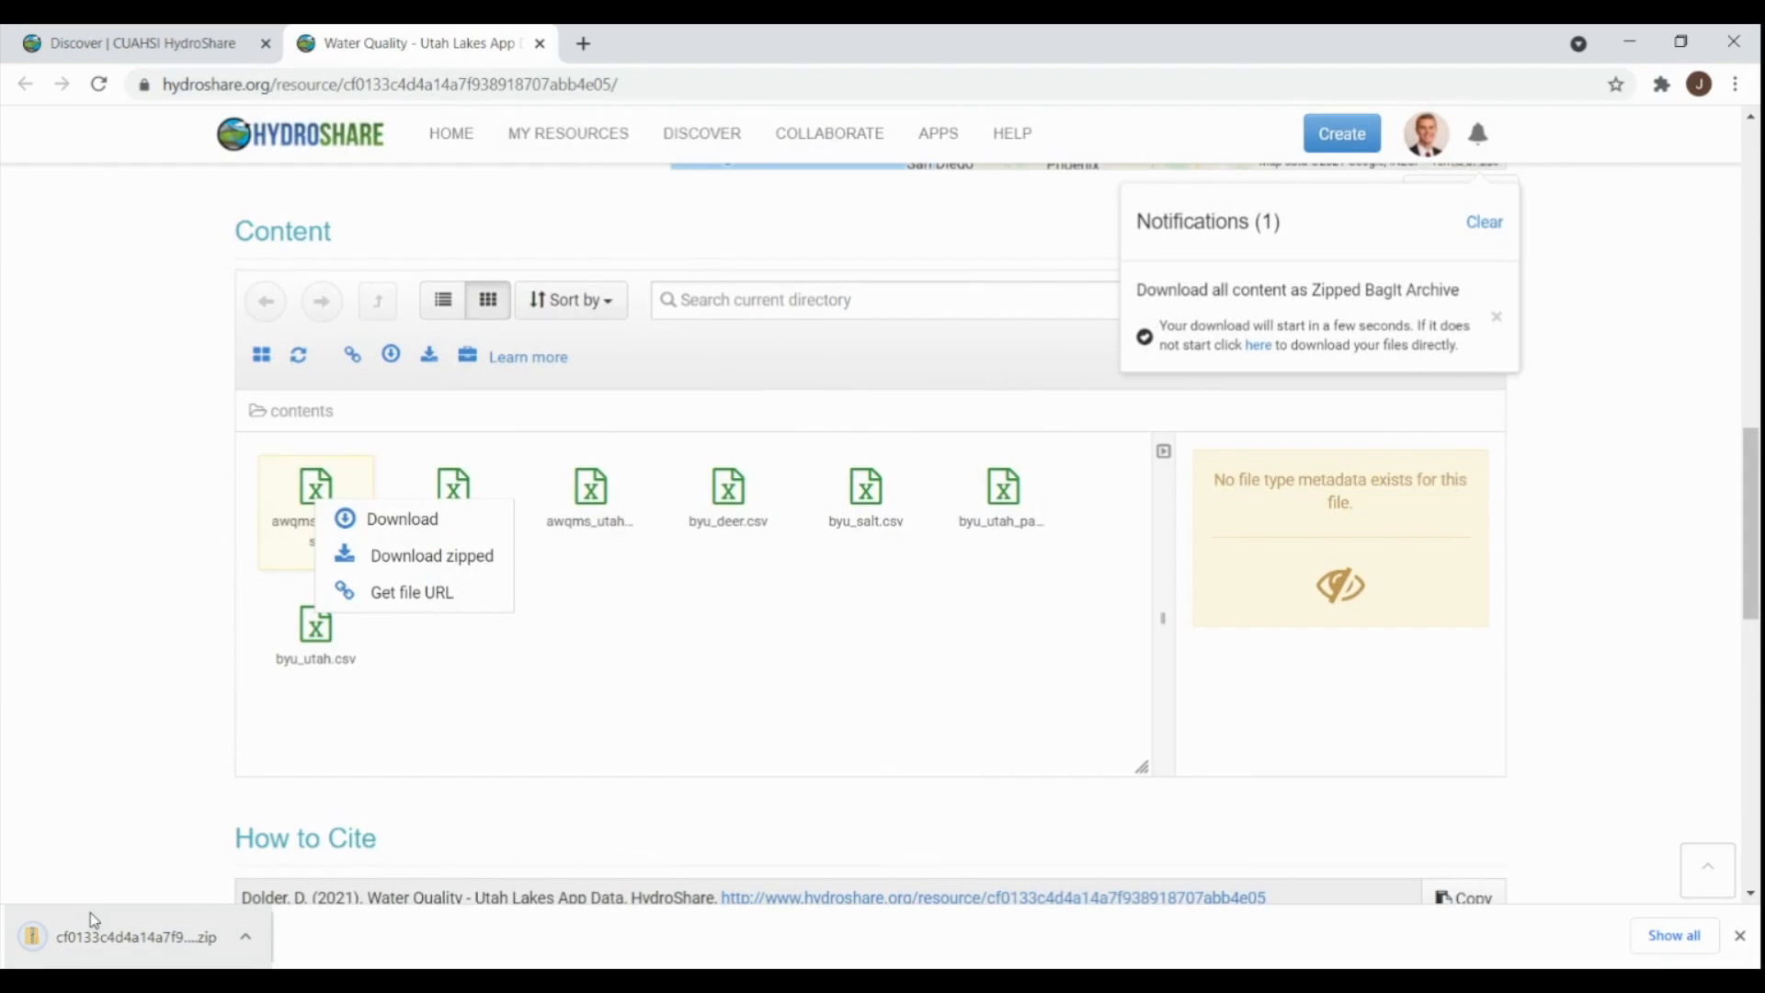
click(86, 917)
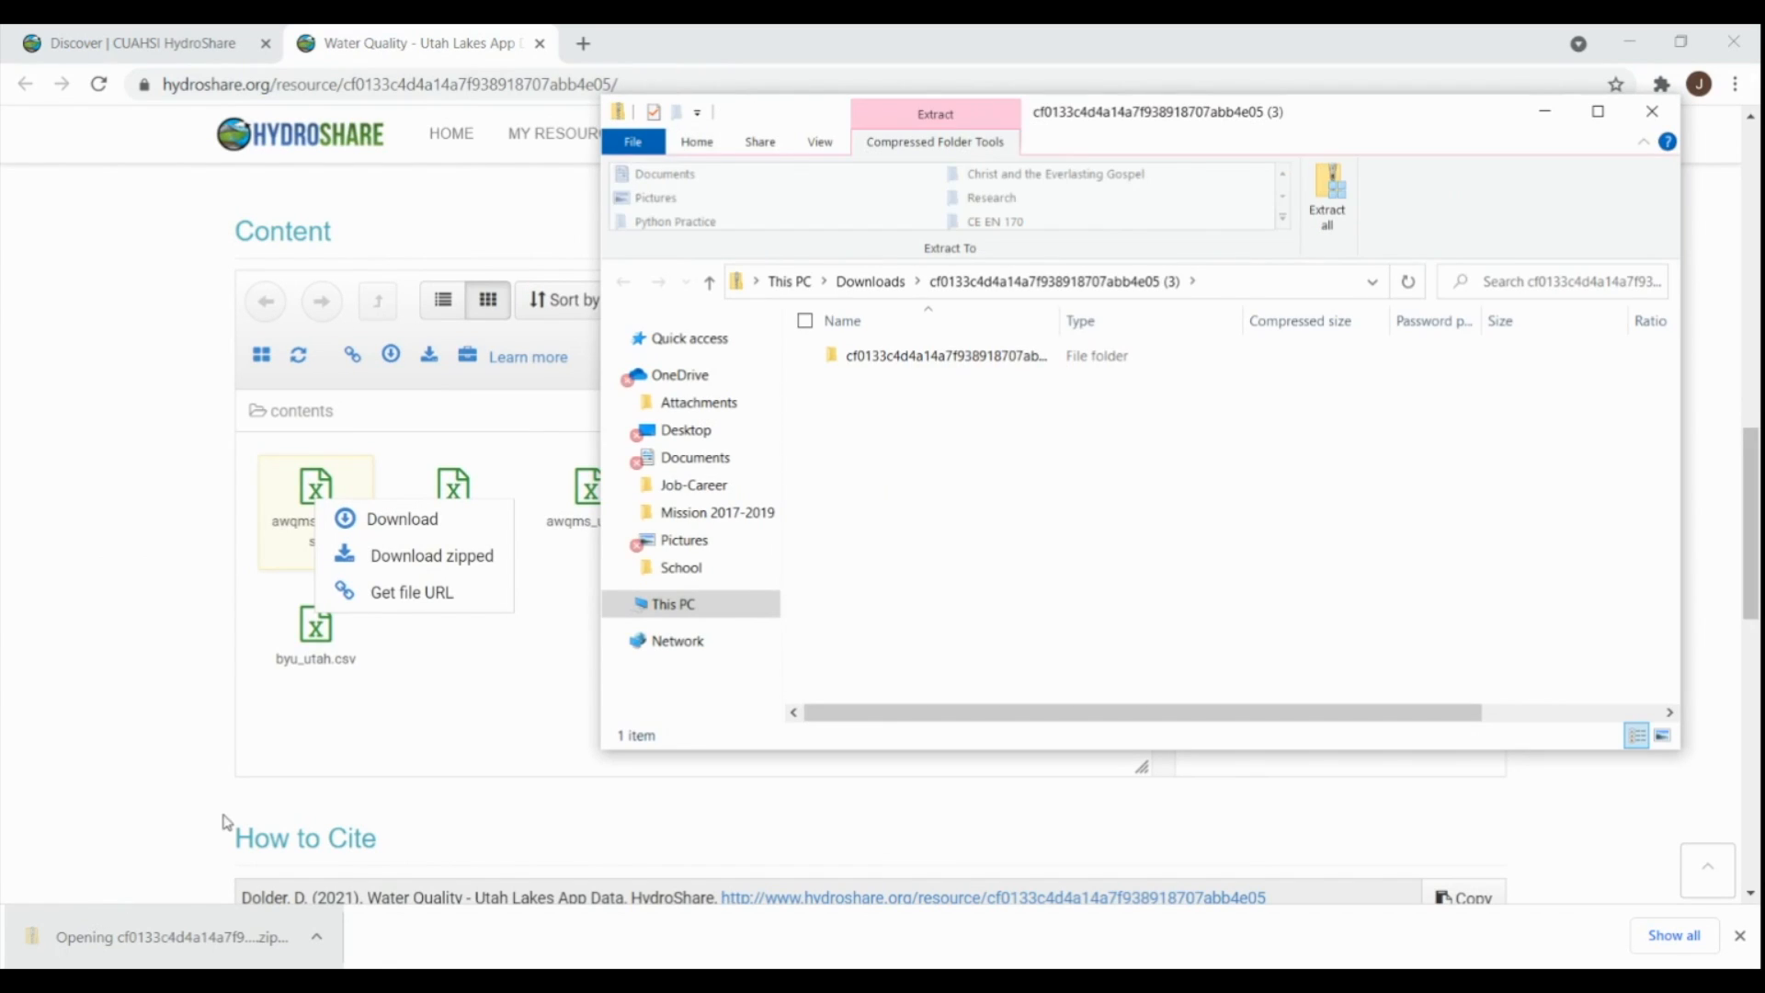
- Extract all of the archive into a same-named folder in Downloads
click(1317, 202)
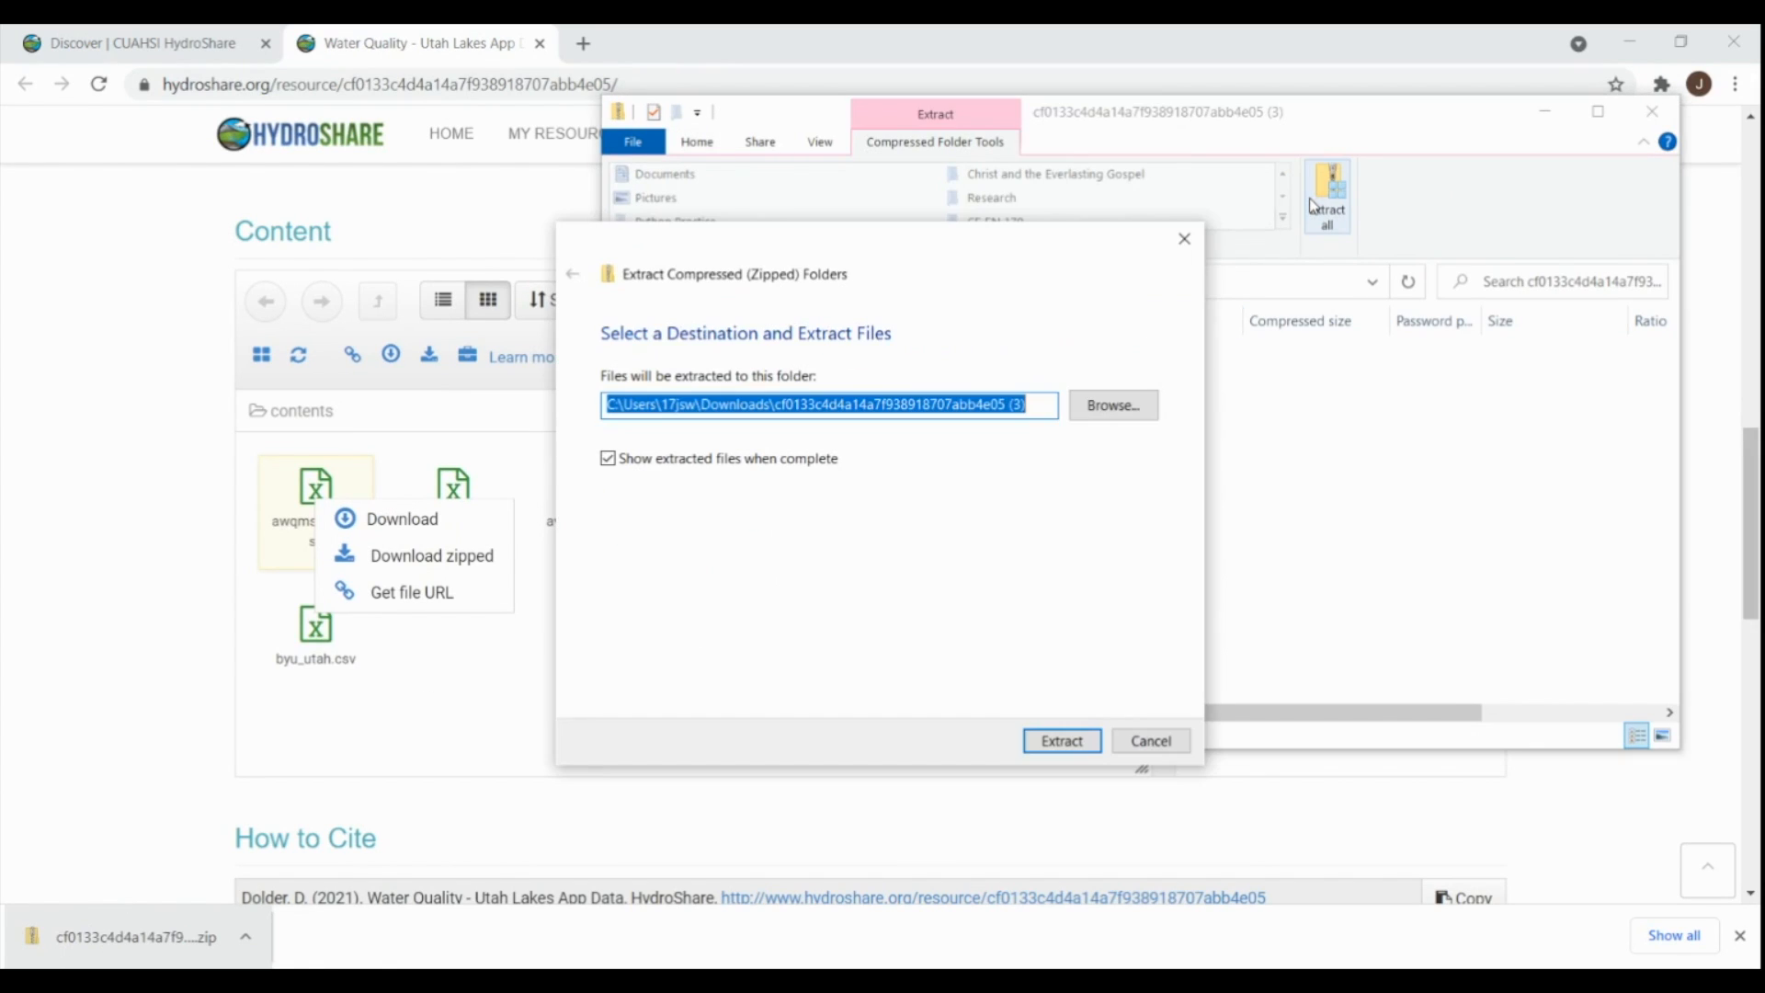
click(1063, 741)
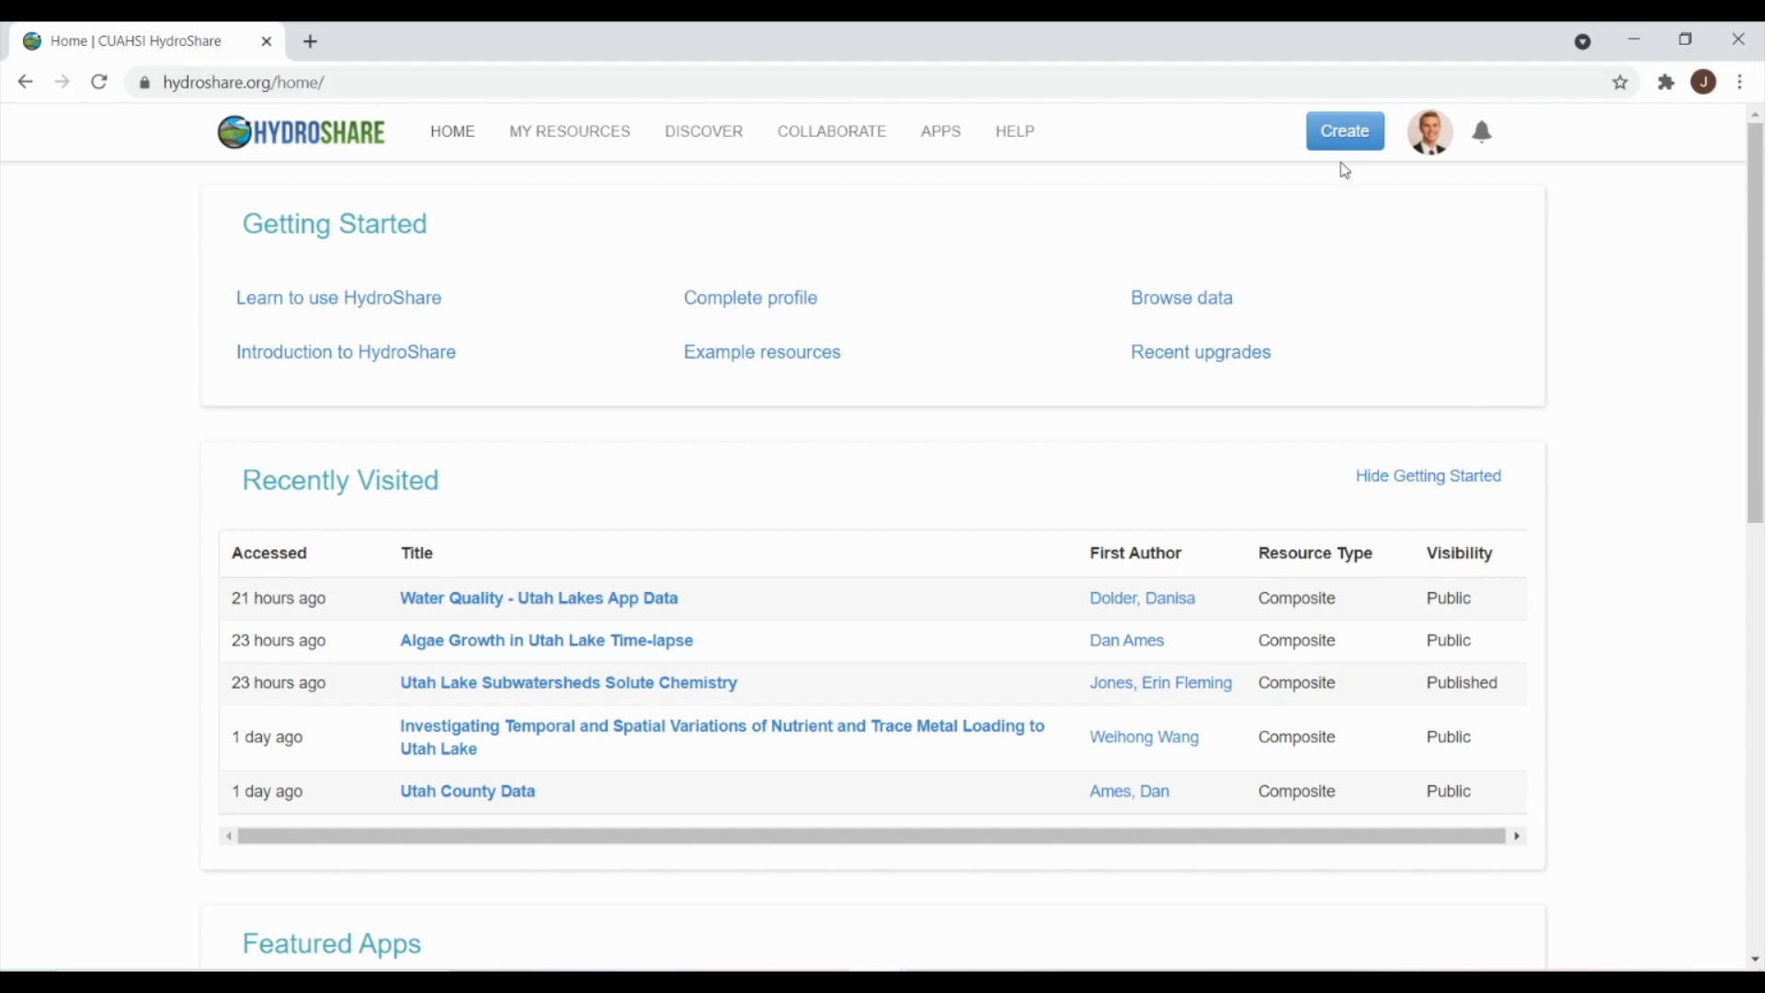
- Create a new composite resource titled 'Utah Lake Phosphorus Levels' from the Create menu
click(1337, 134)
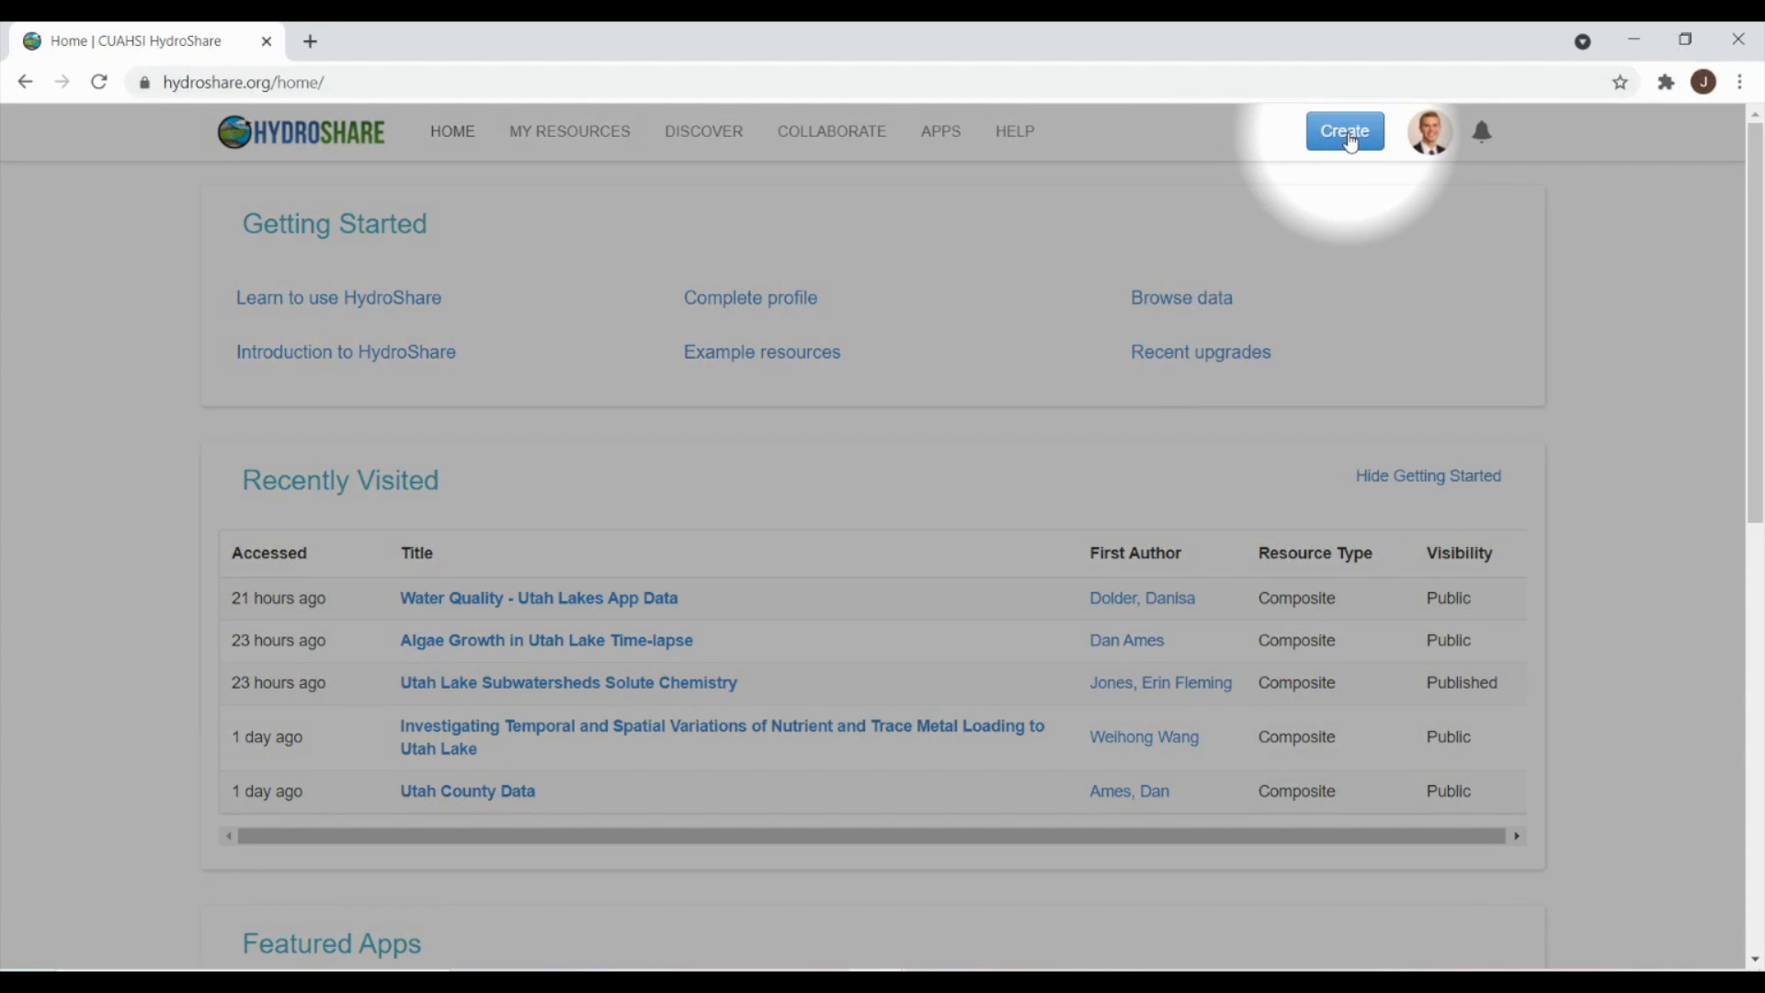
click(1347, 138)
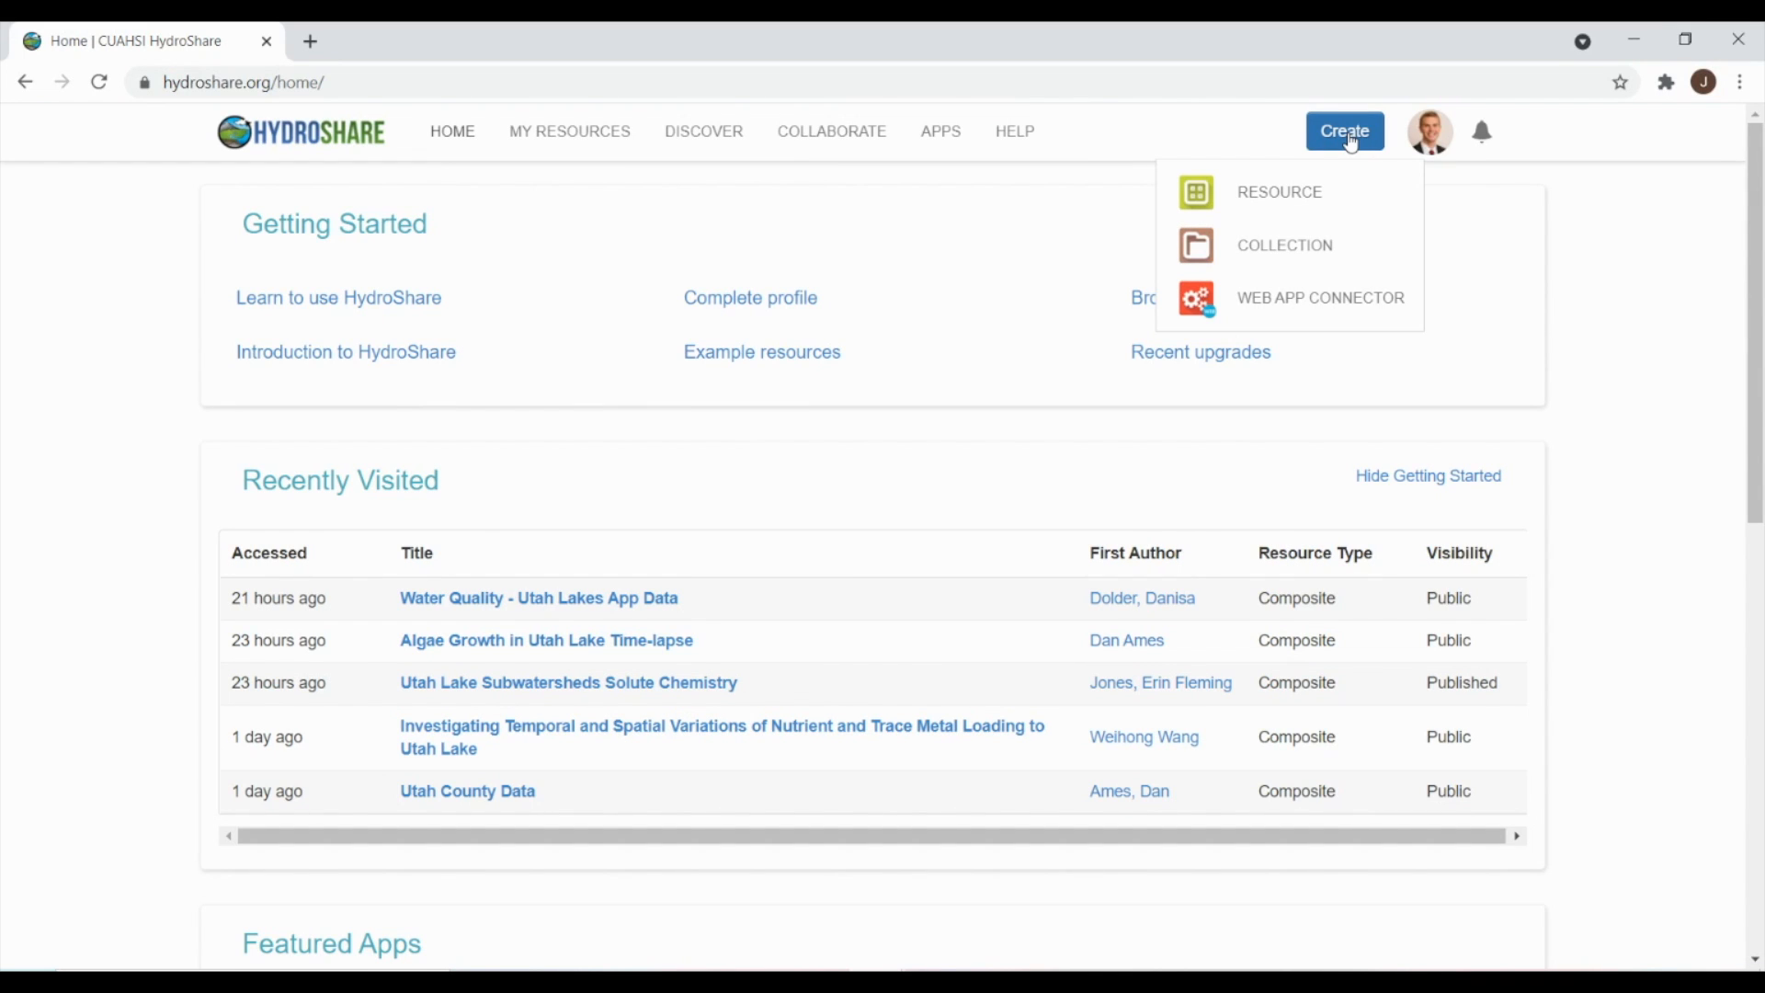
click(1316, 196)
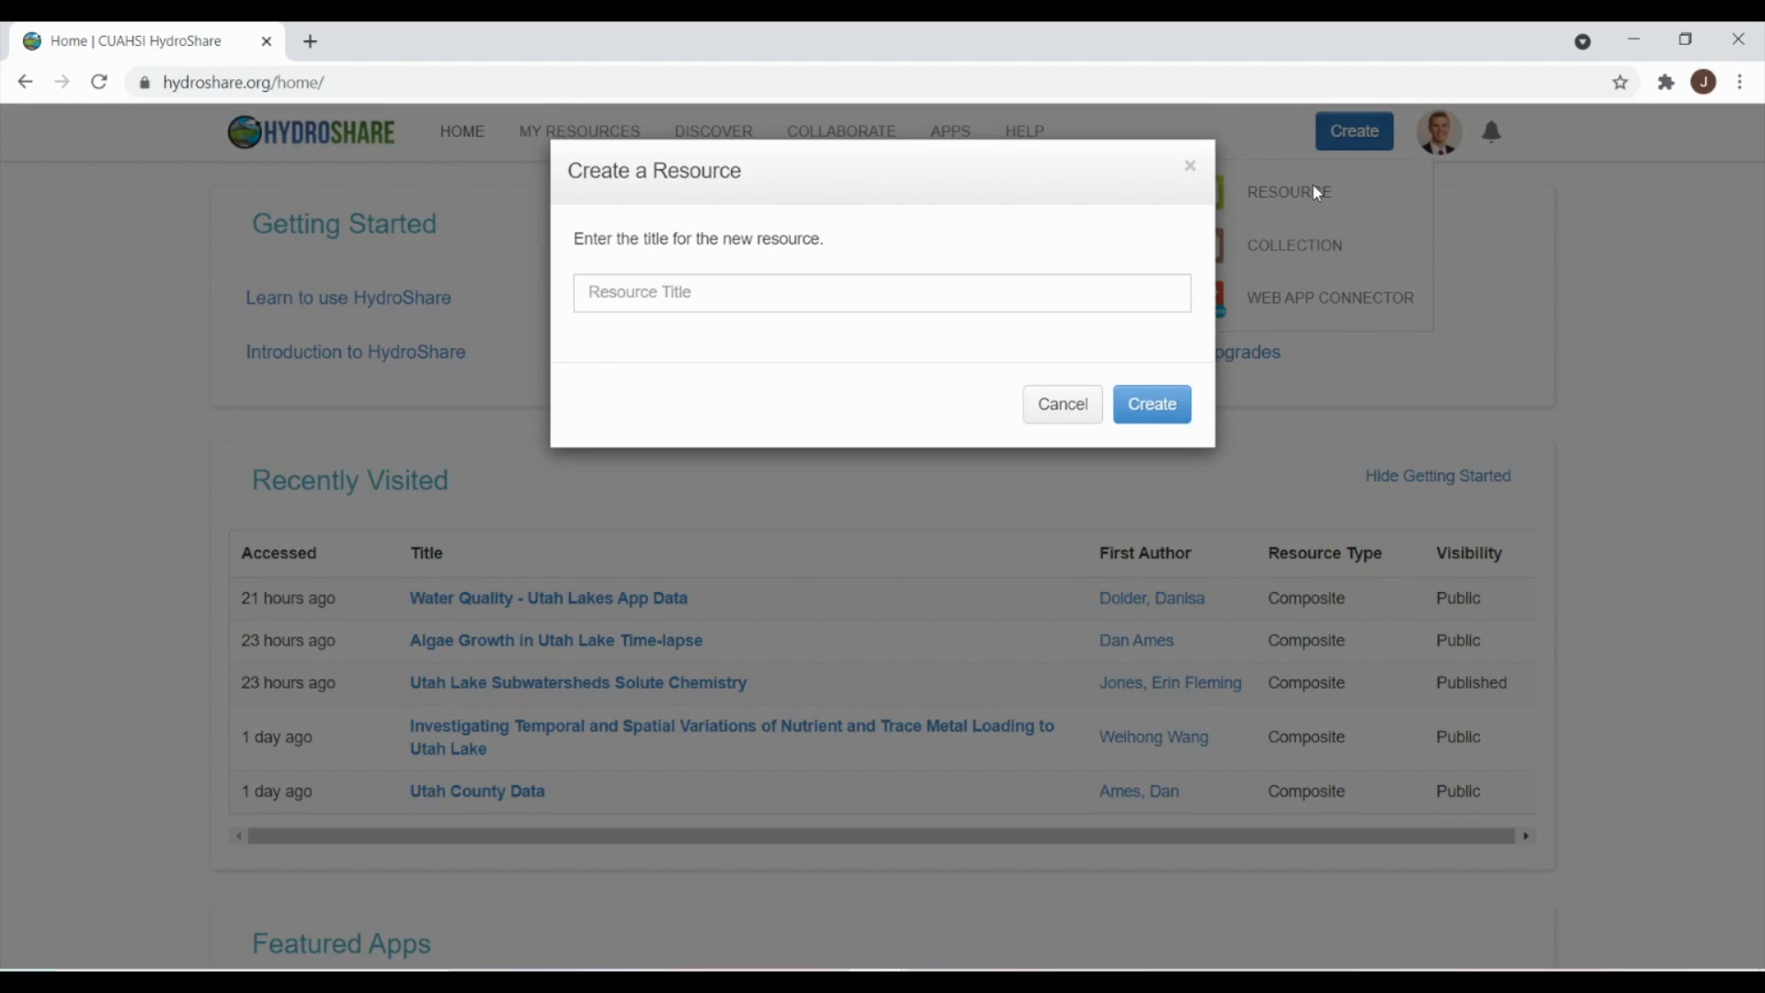
click(927, 291)
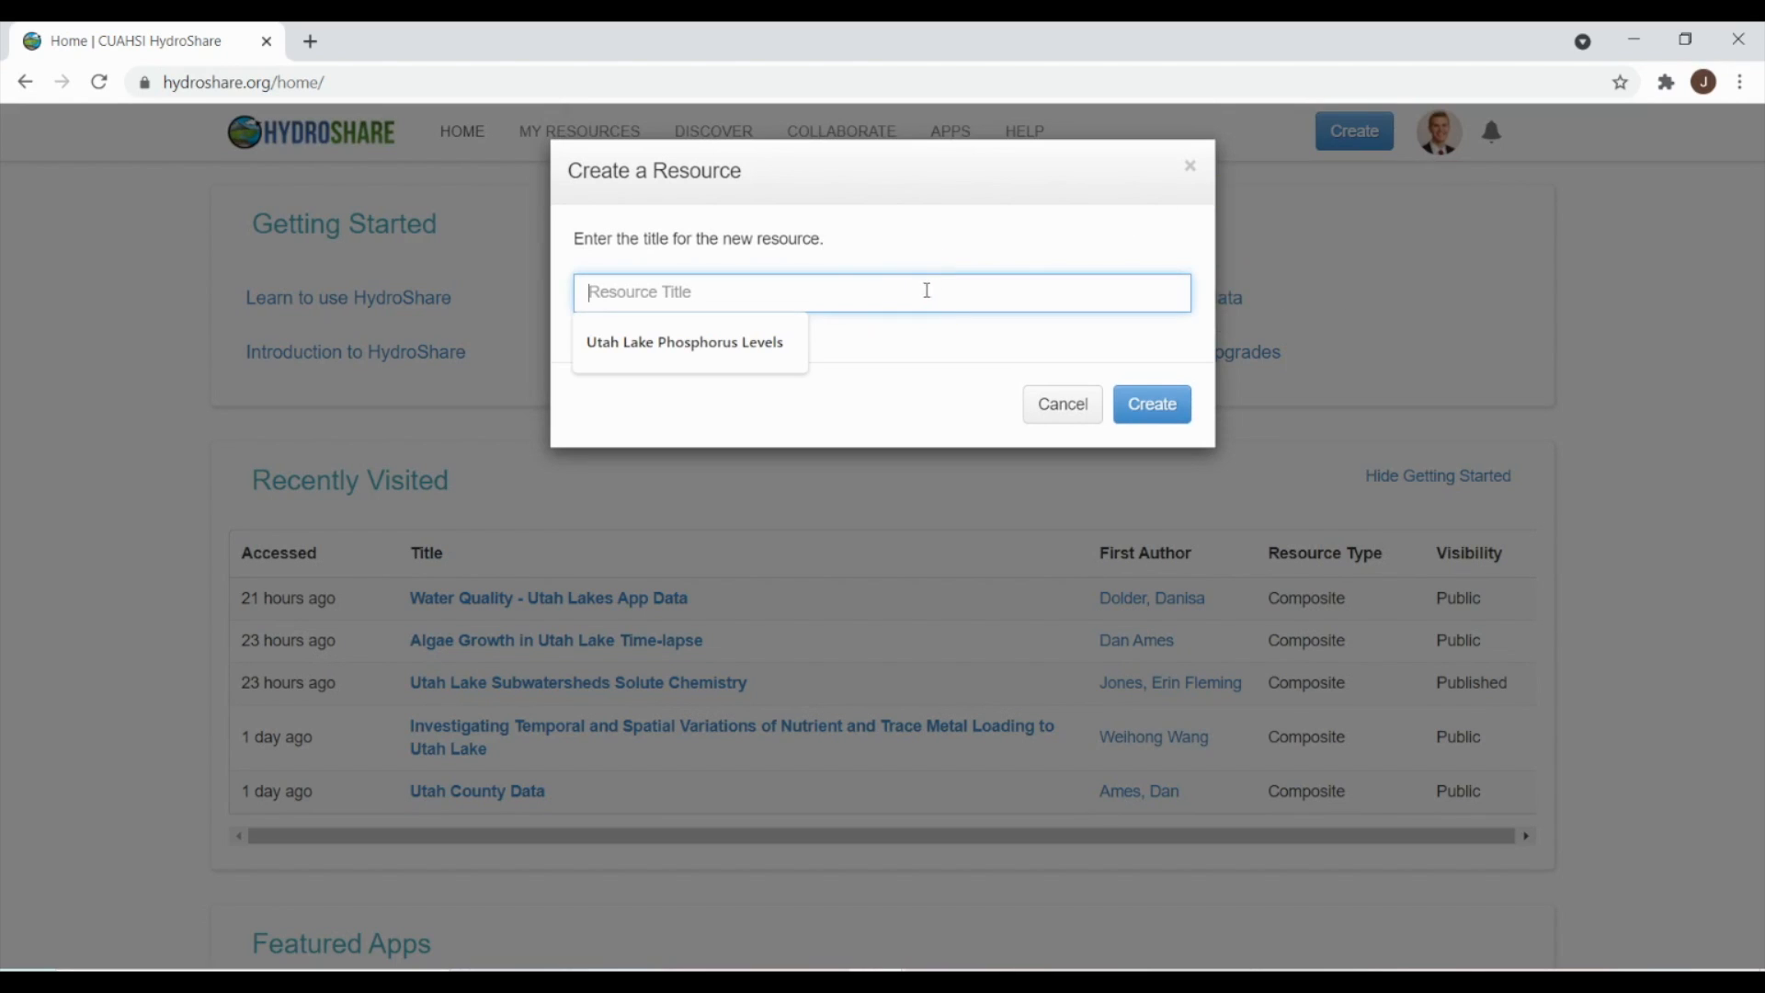
click(655, 341)
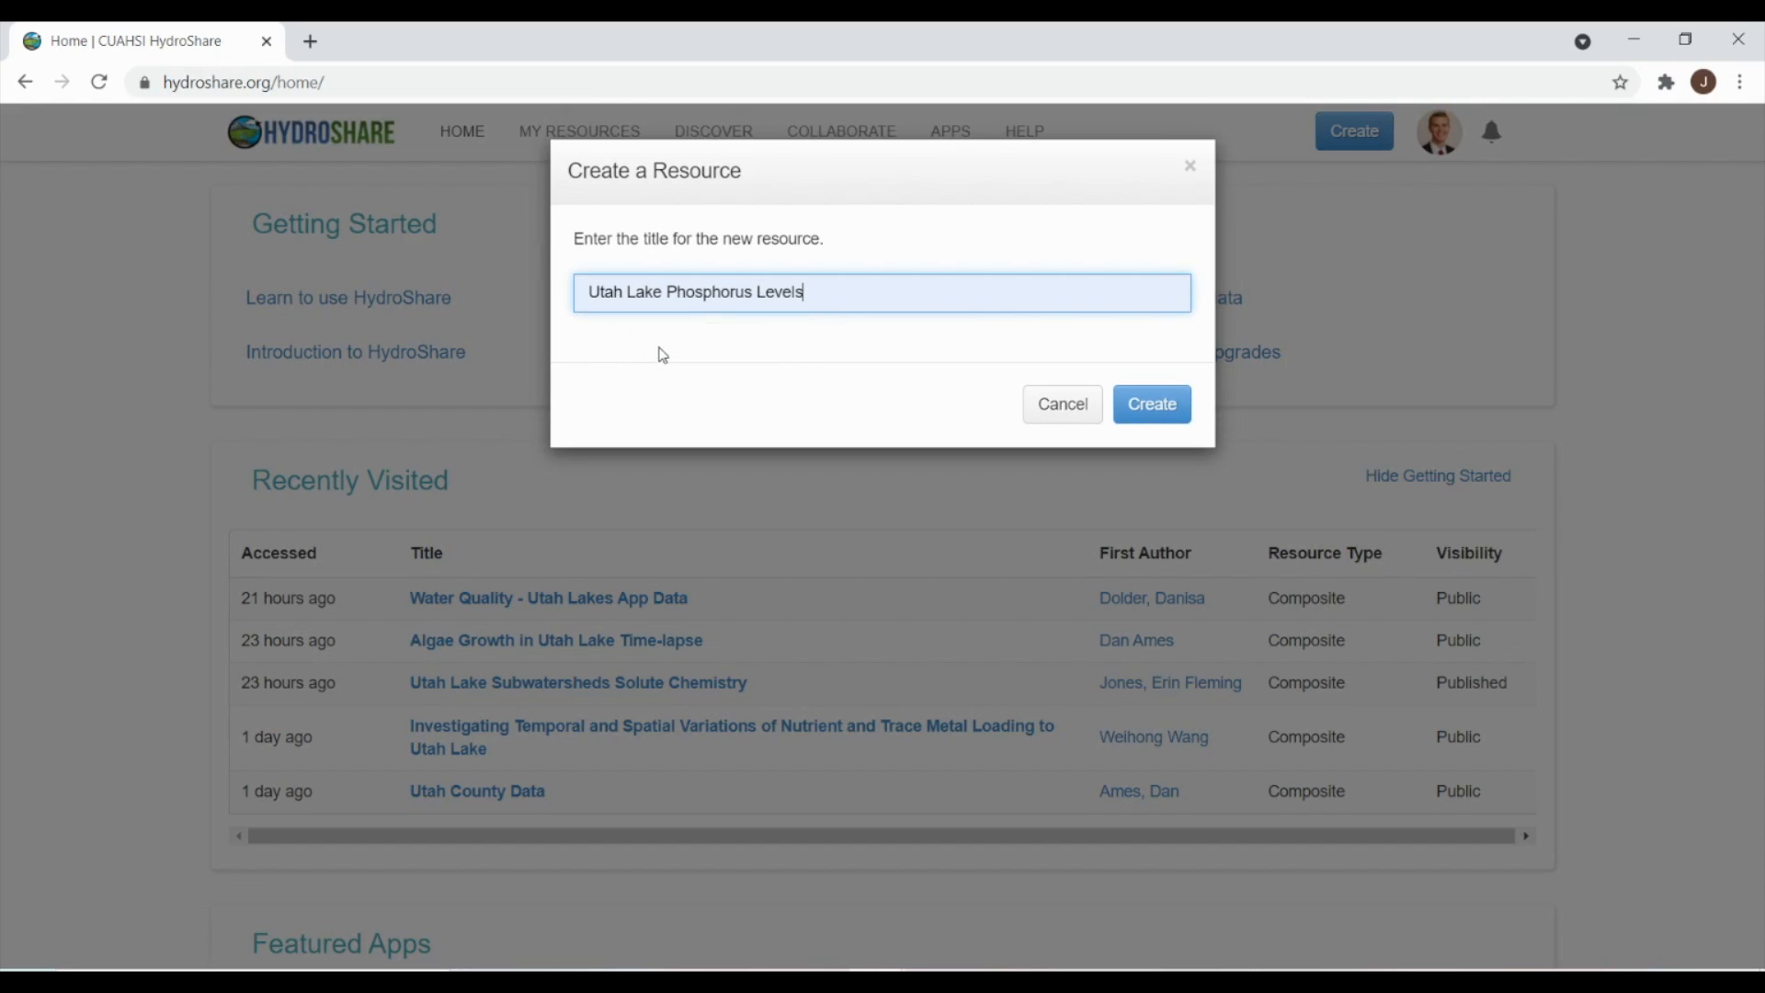
click(1150, 405)
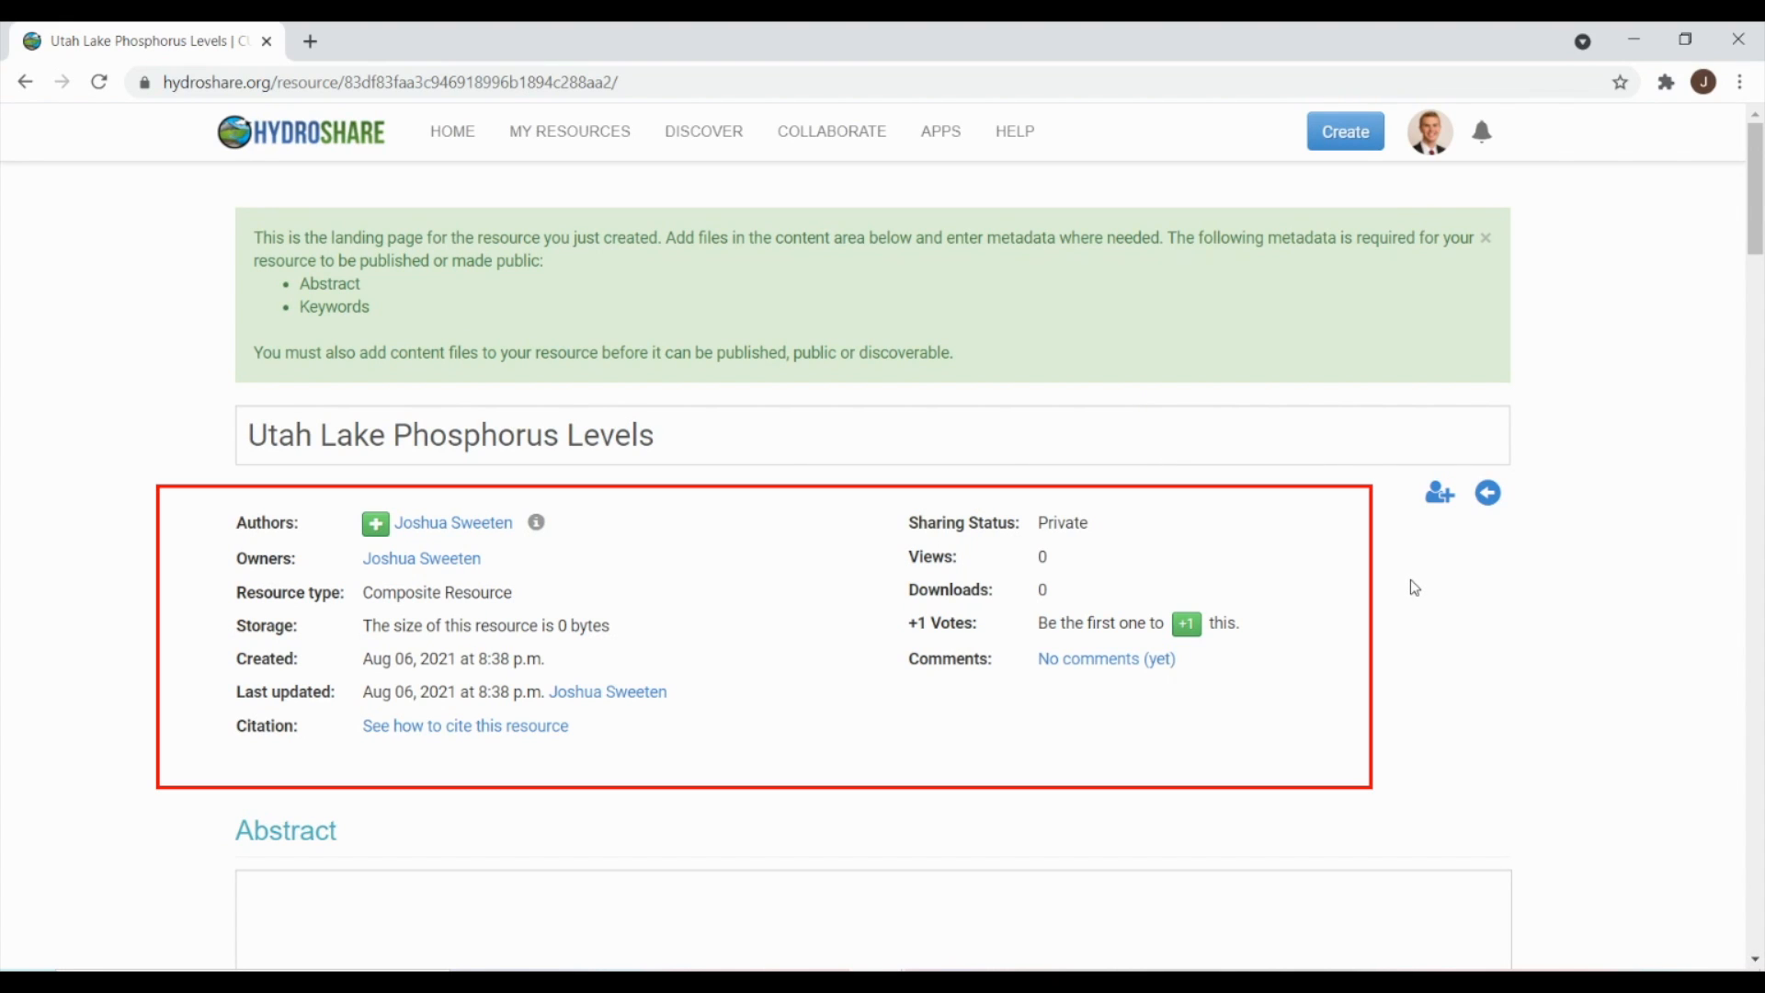
- Save an abstract on Utah Lake algae blooms and summer 2021 samples at 47 locations
scroll(1408, 581, down, 1)
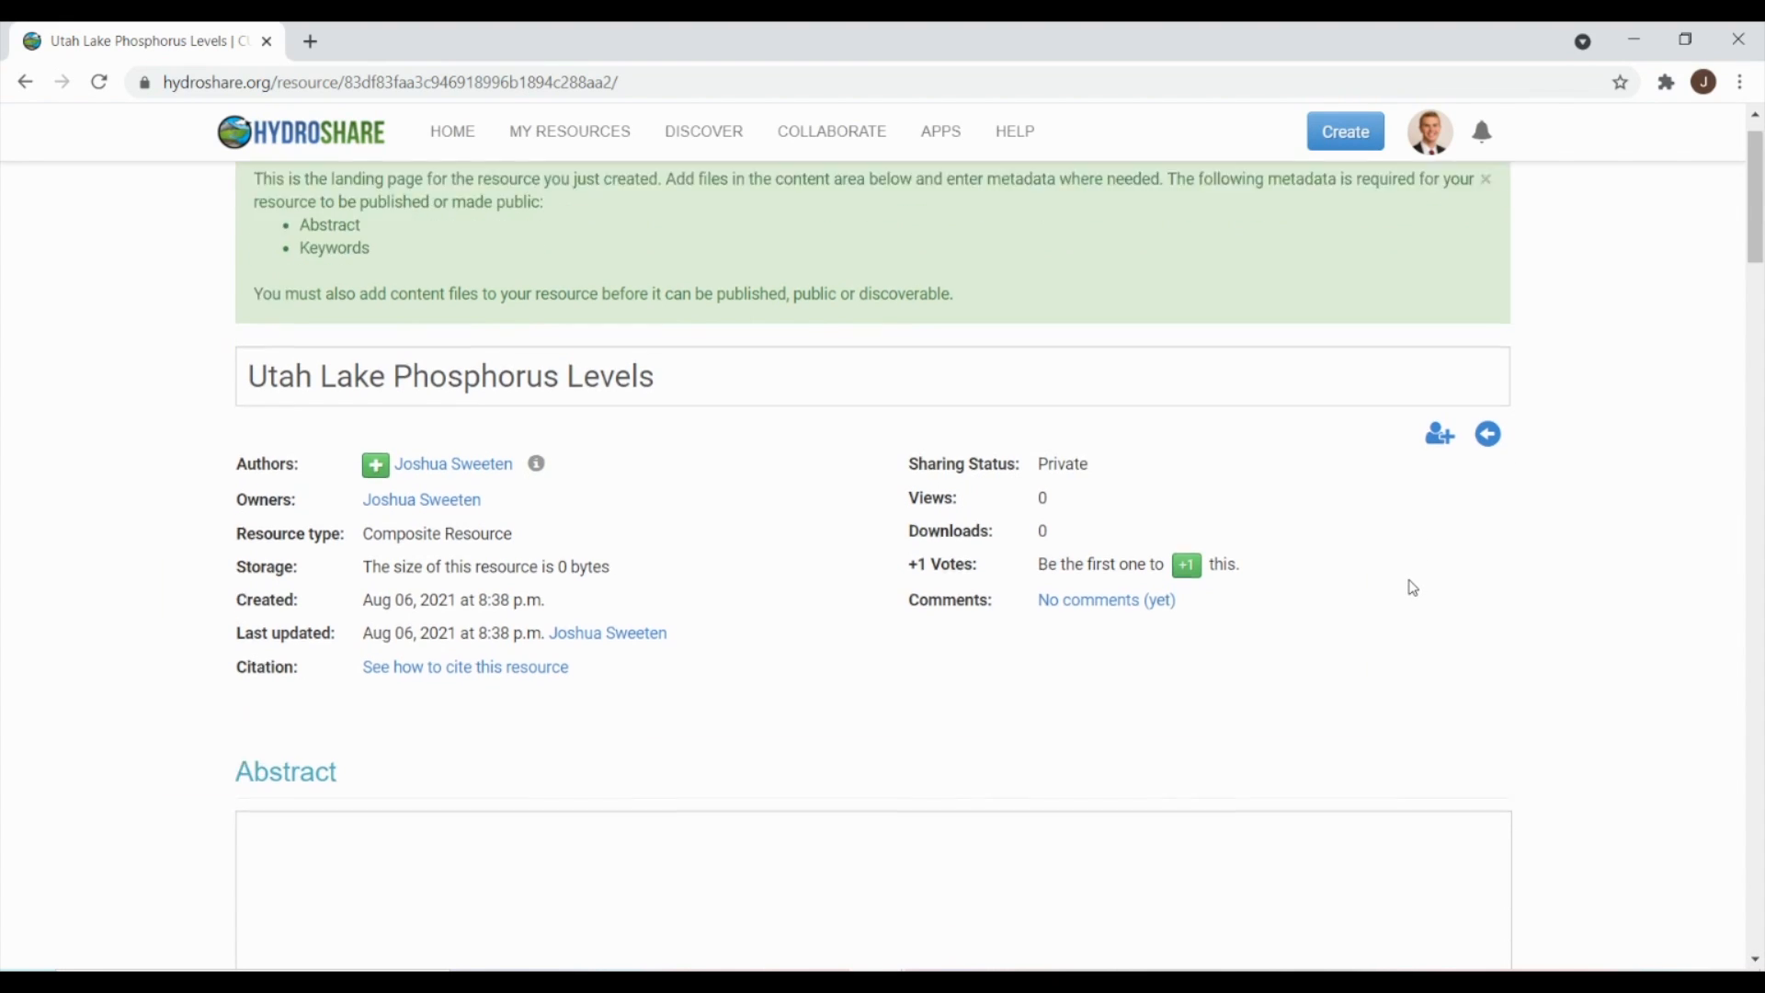
scroll(1411, 583, down, 3)
click(537, 573)
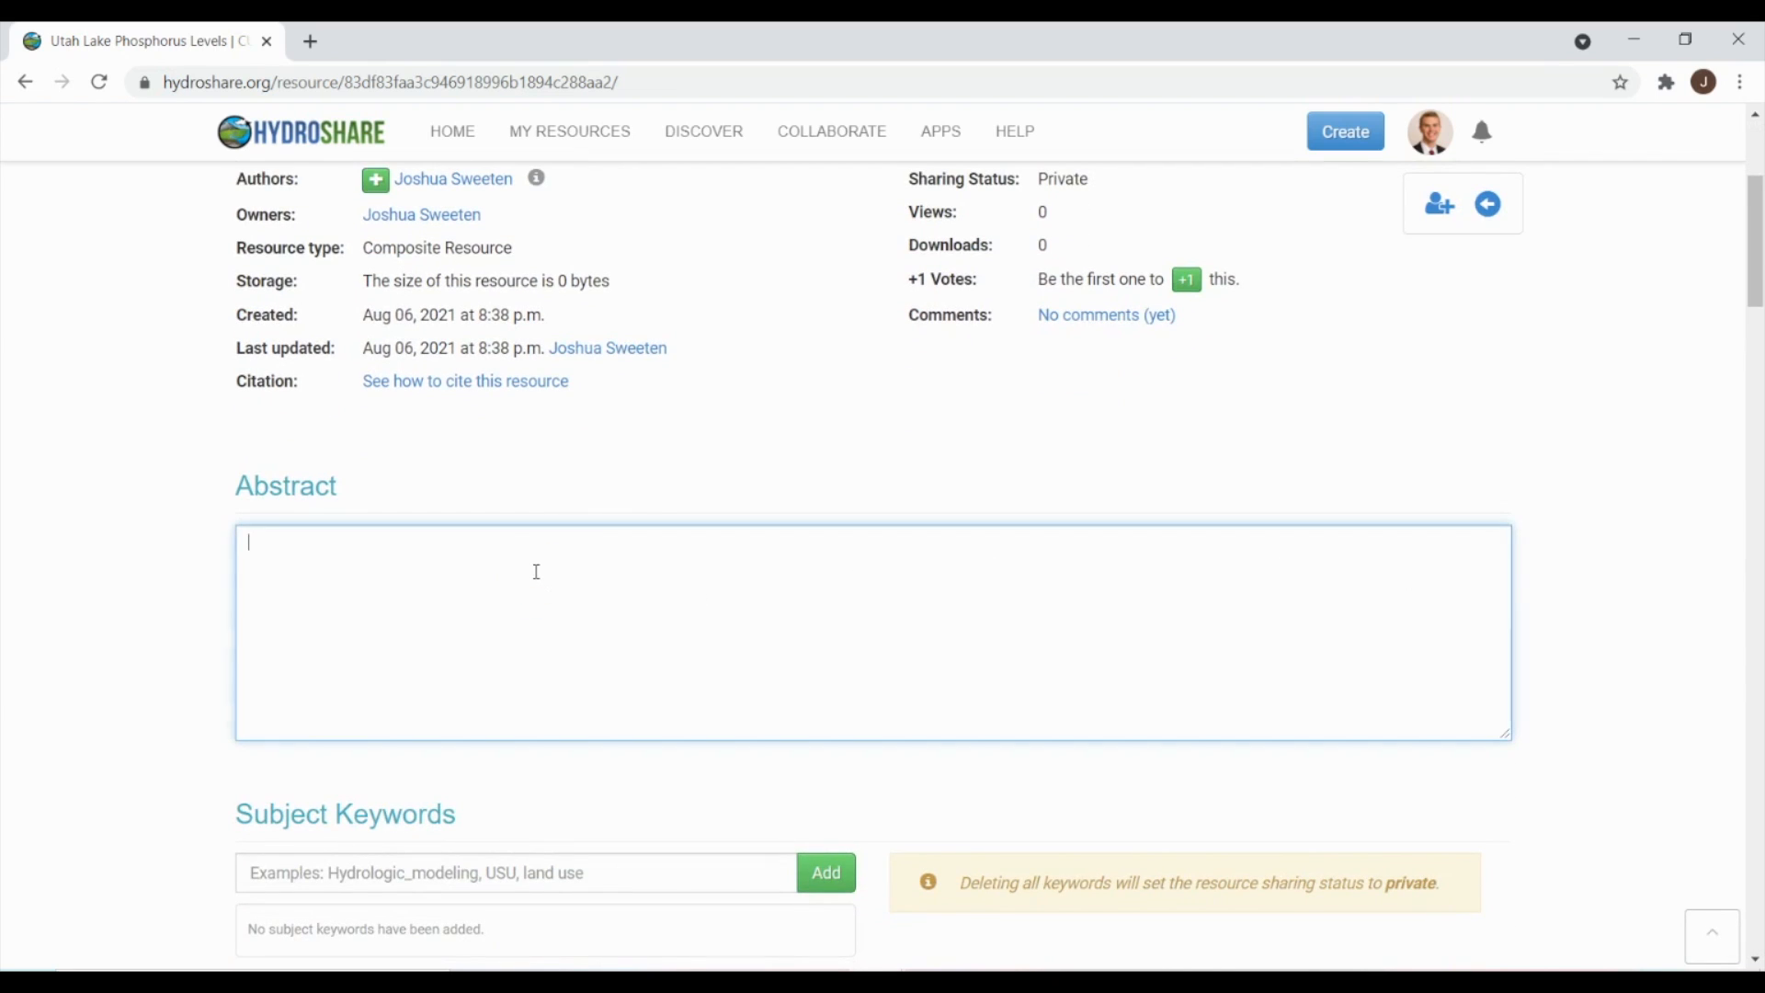
text(Utah Lak)
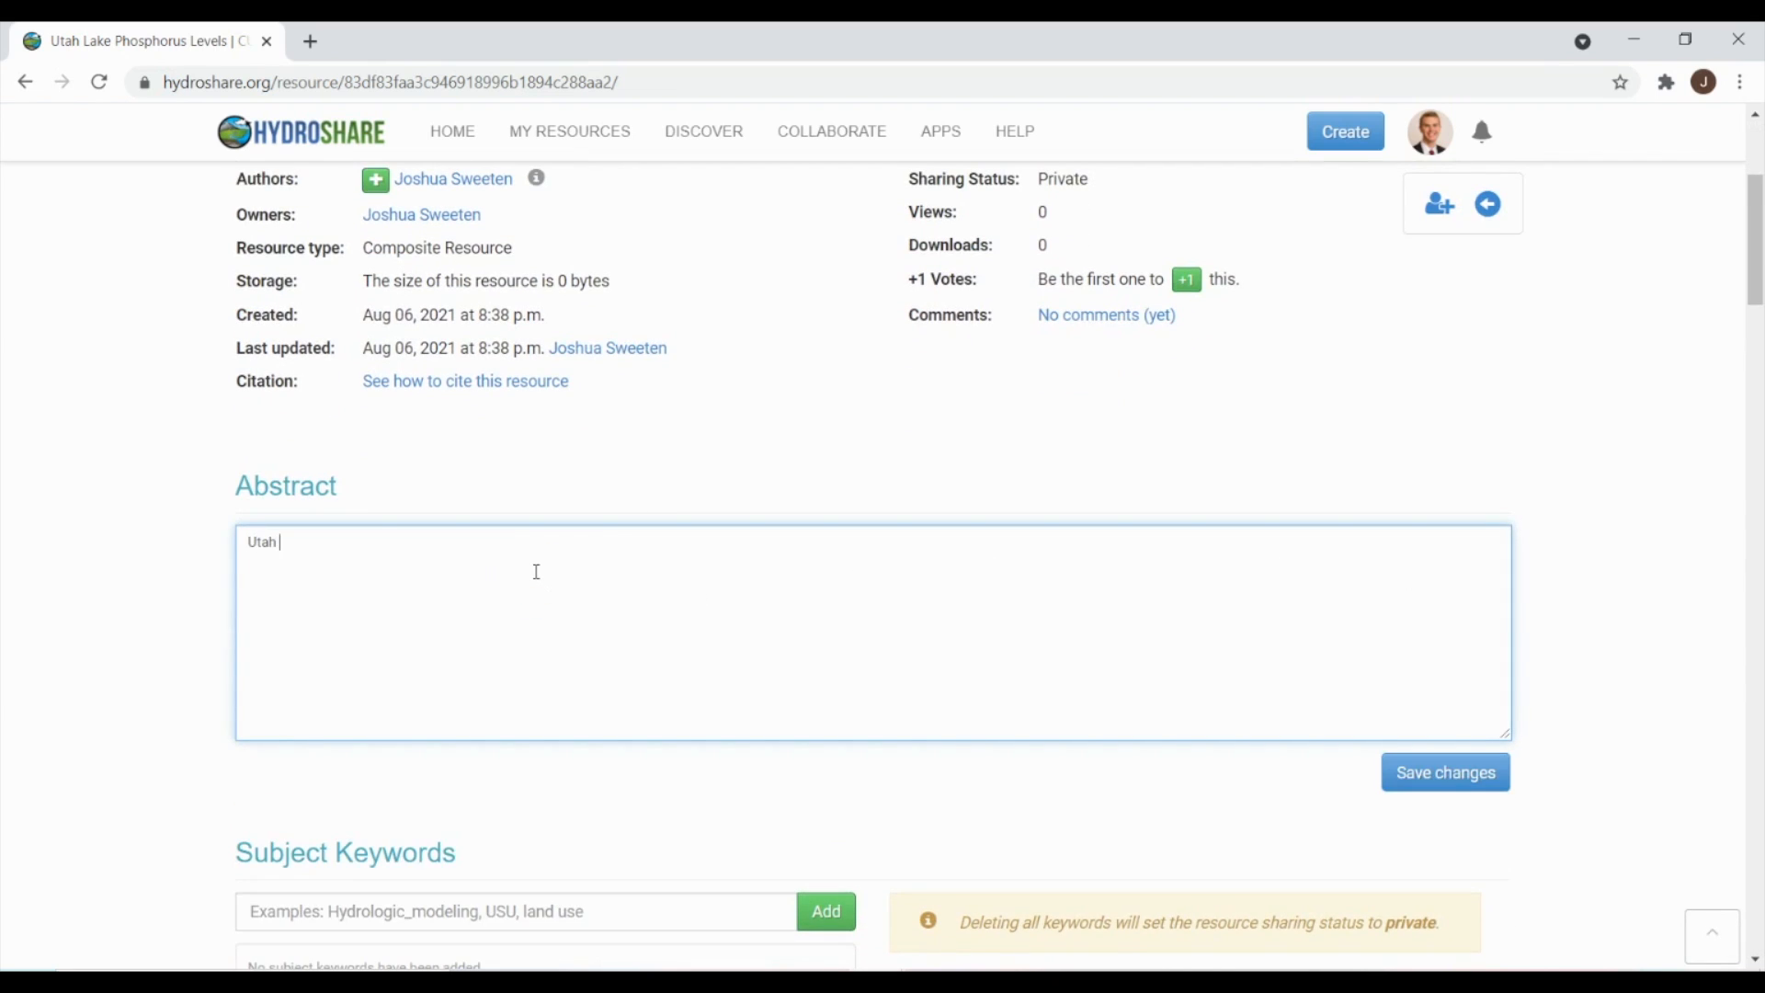
text(e, Utah C)
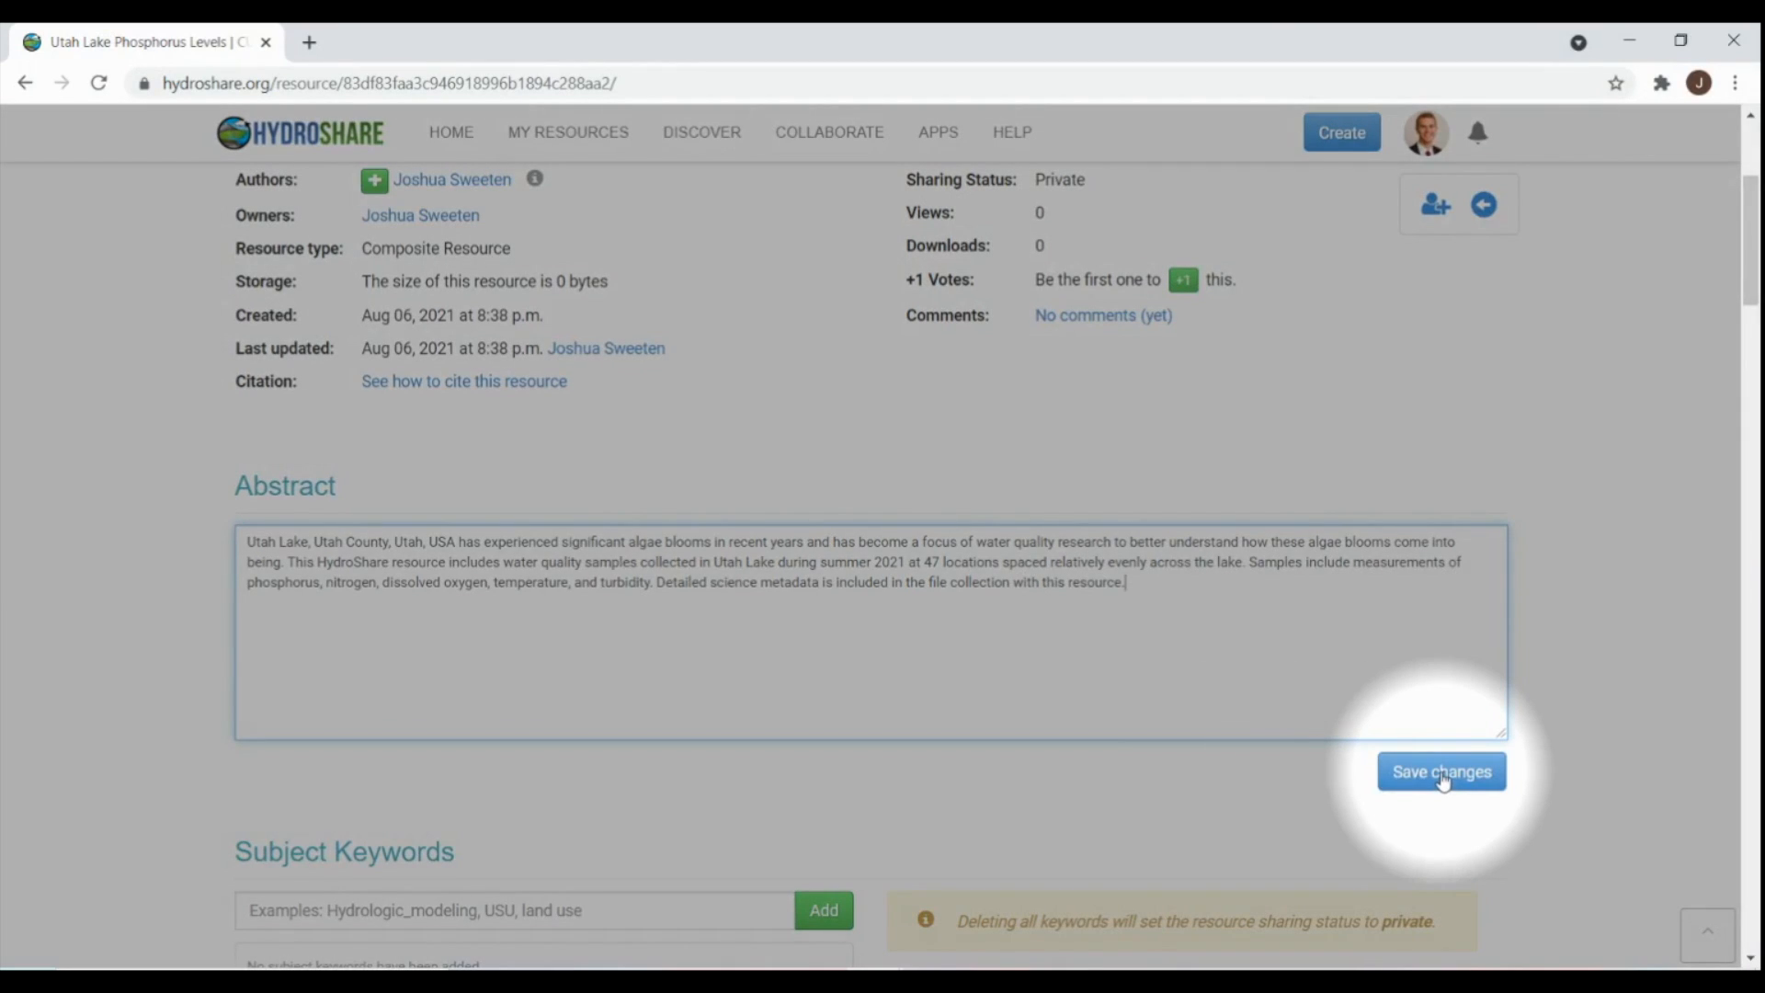
click(1444, 775)
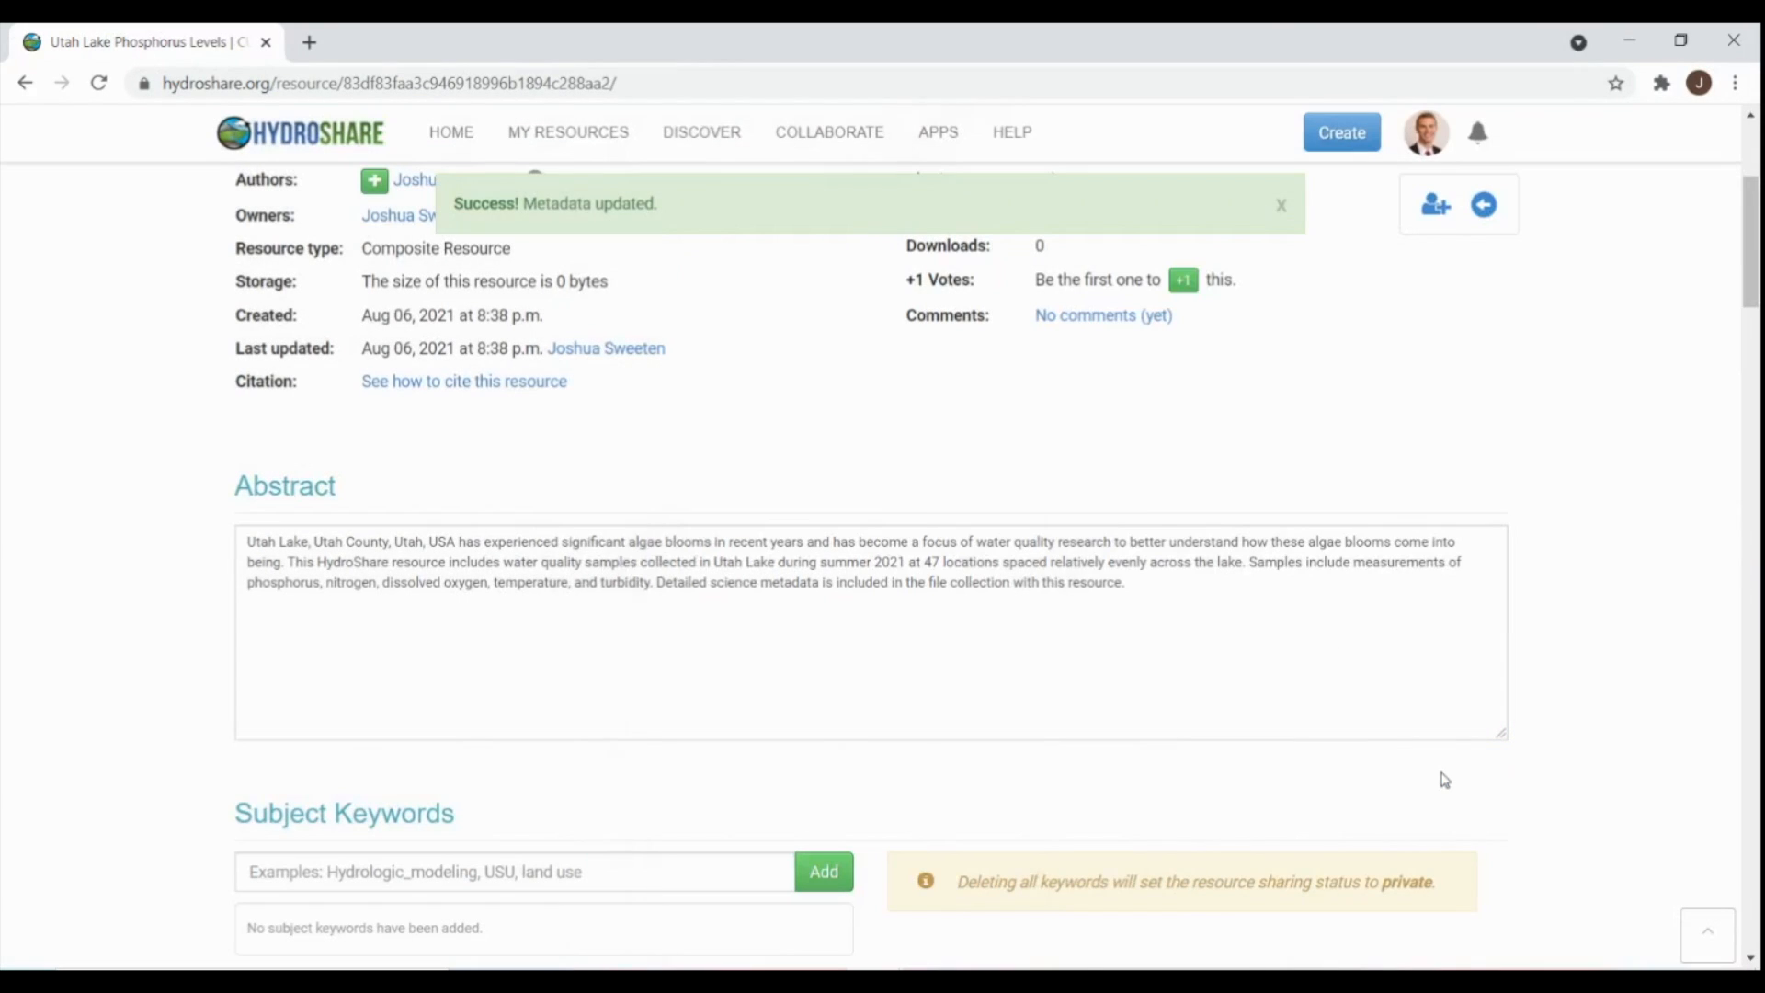
- Add the subject keywords 'Utah Lake', 'Water Quality' and 'Phosphate' to the resource
scroll(1370, 699, down, 4)
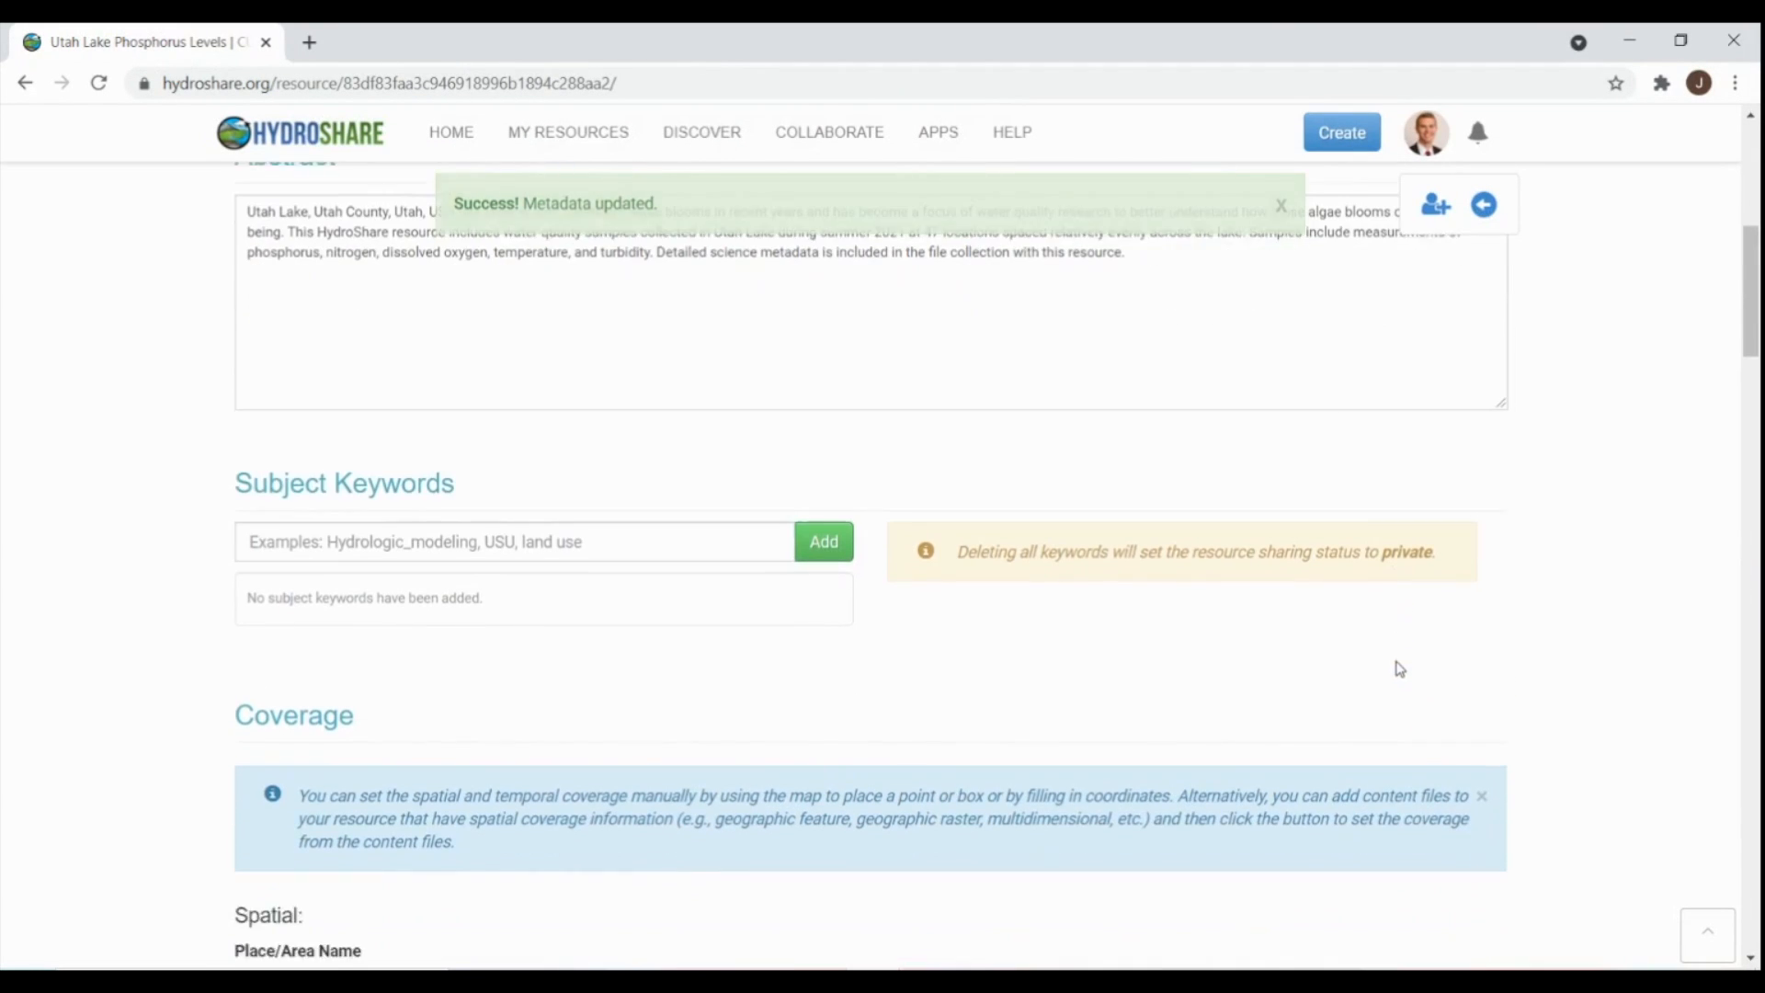
click(409, 519)
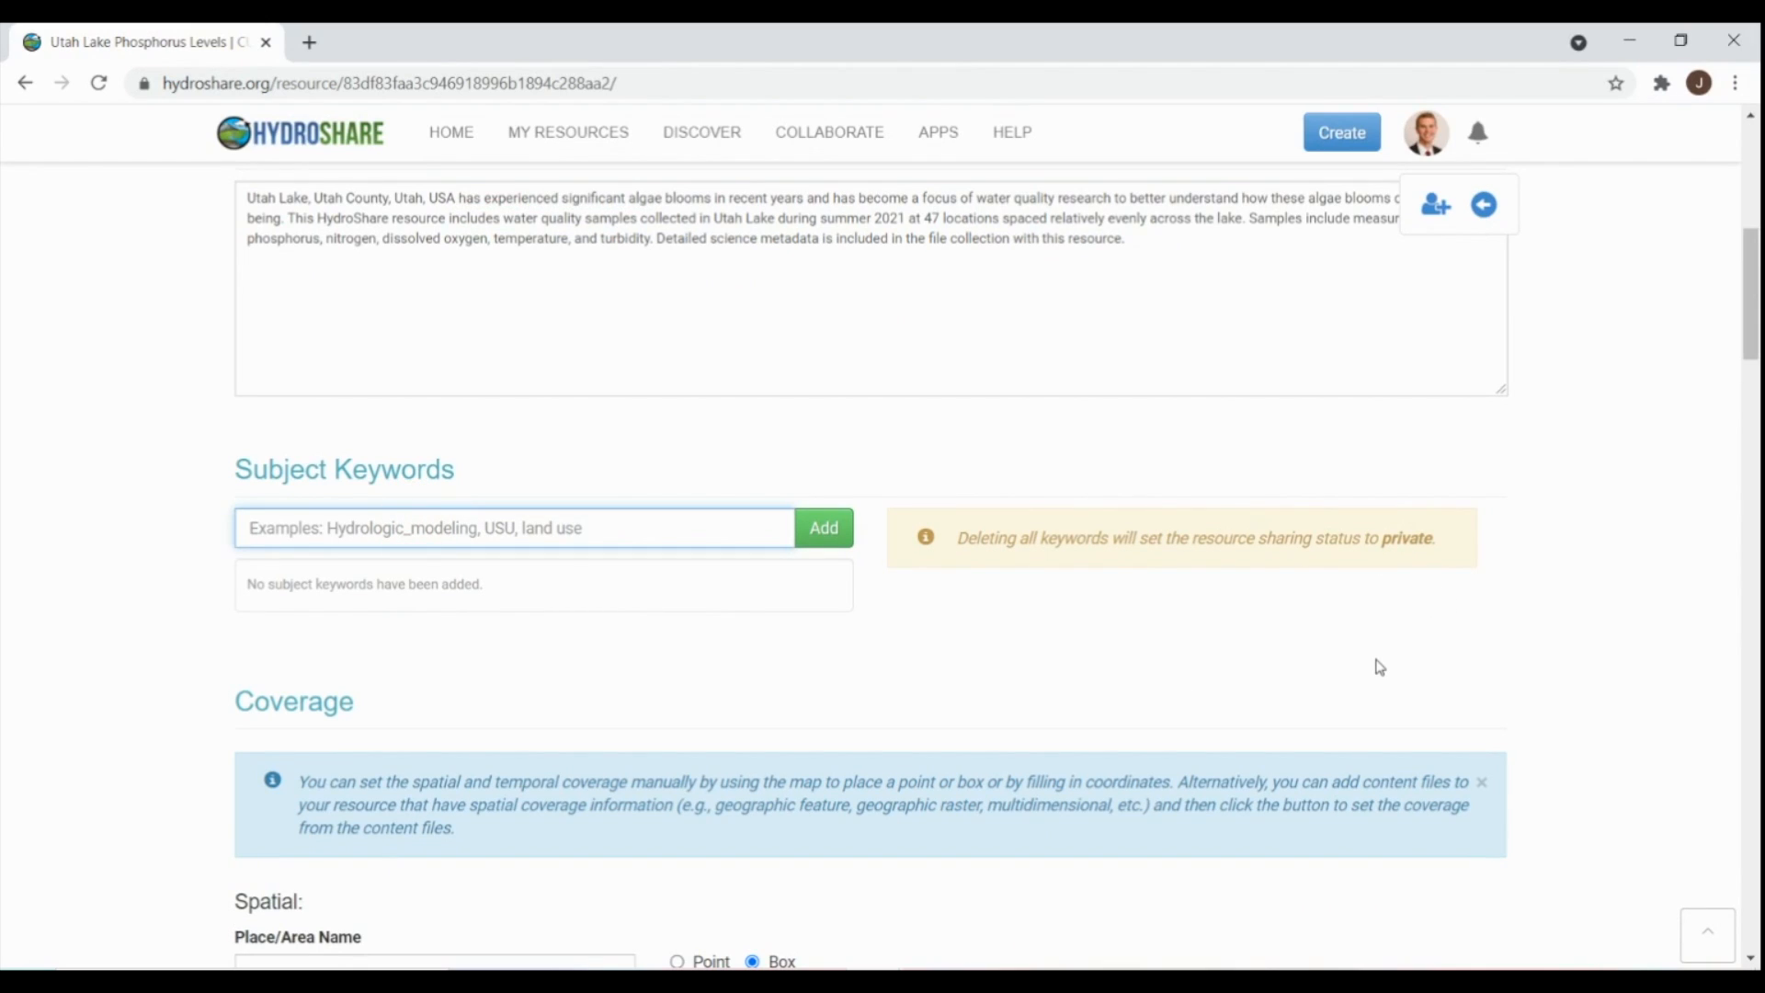
text(Utah Lake, Water Quality)
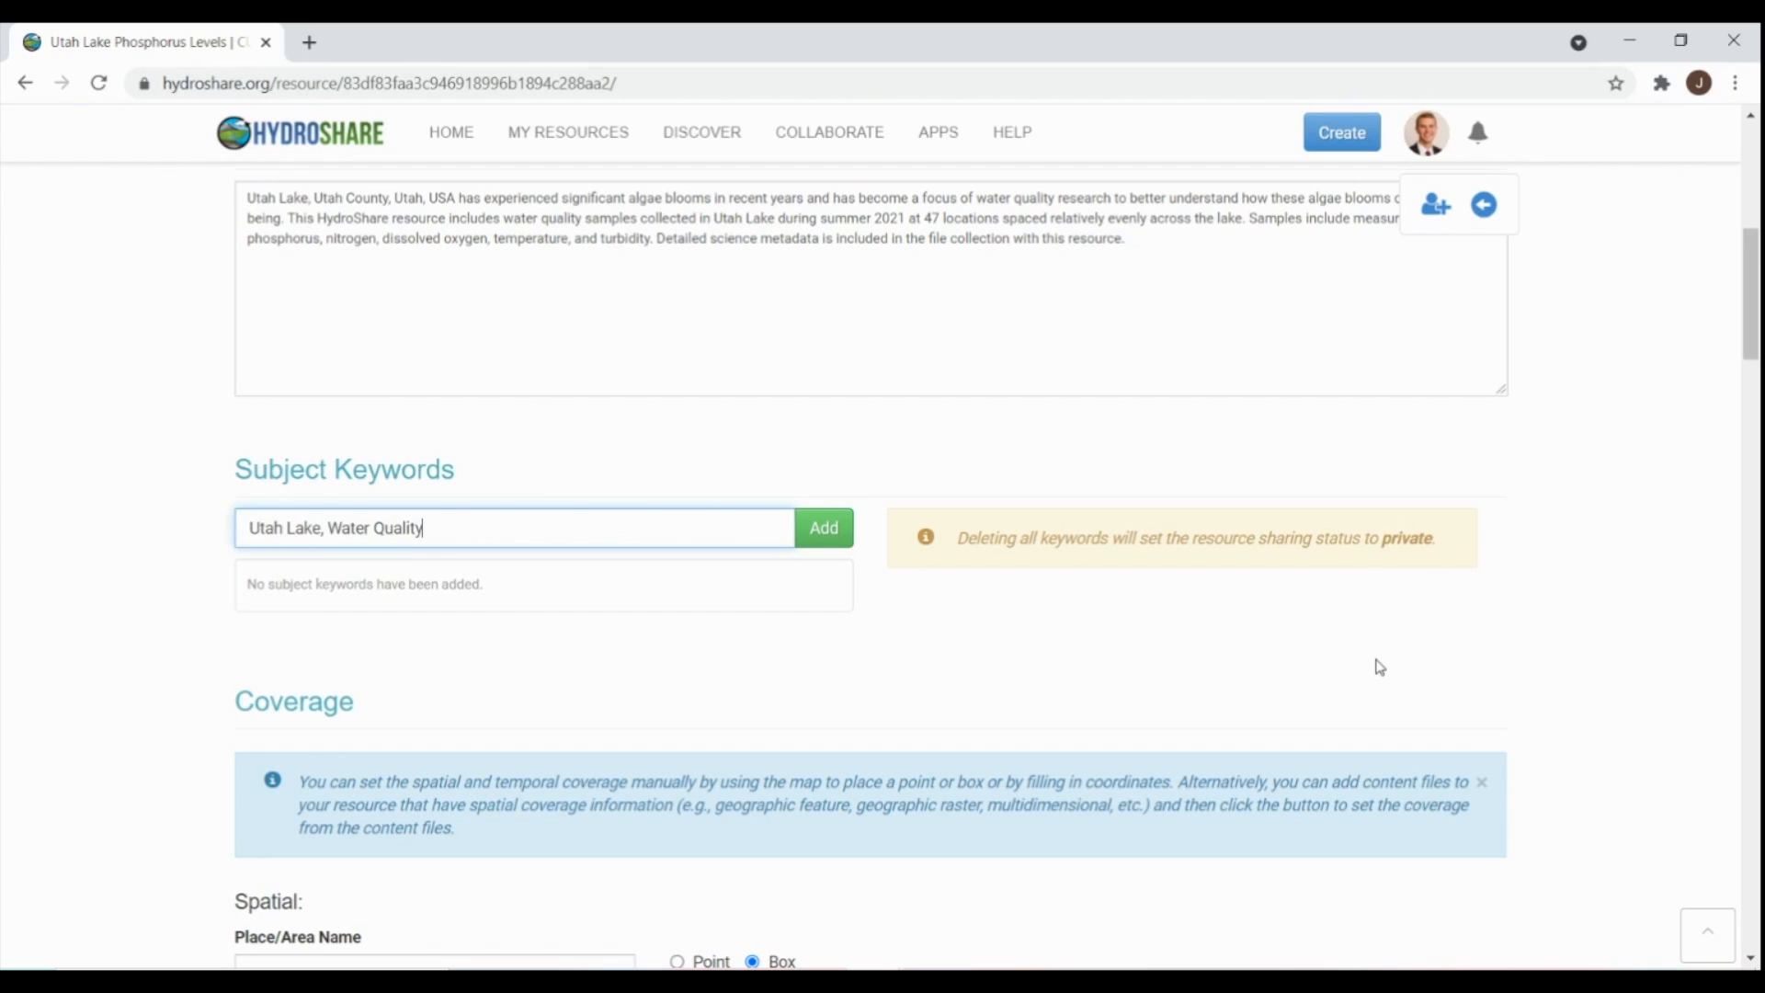
text(, Phosphate)
click(826, 529)
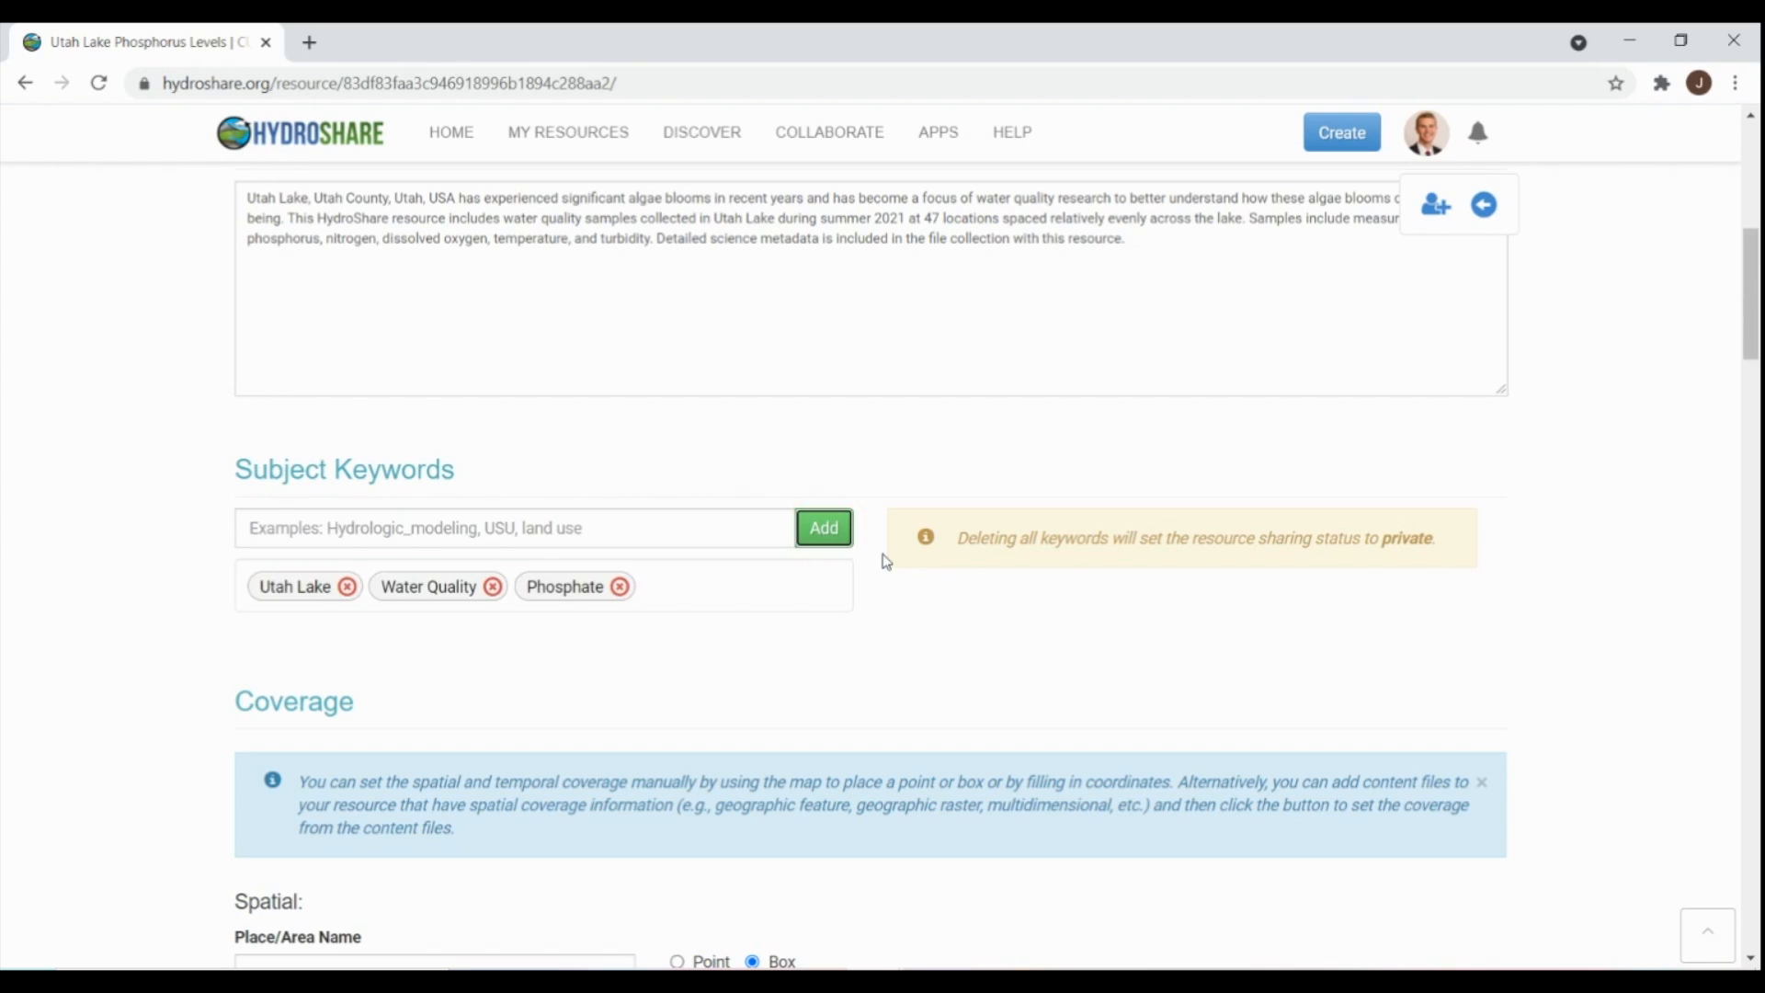
scroll(1378, 612, down, 3)
- Zoom and pan the coverage map to Utah, between Salt Lake City and Provo
scroll(1471, 614, down, 3)
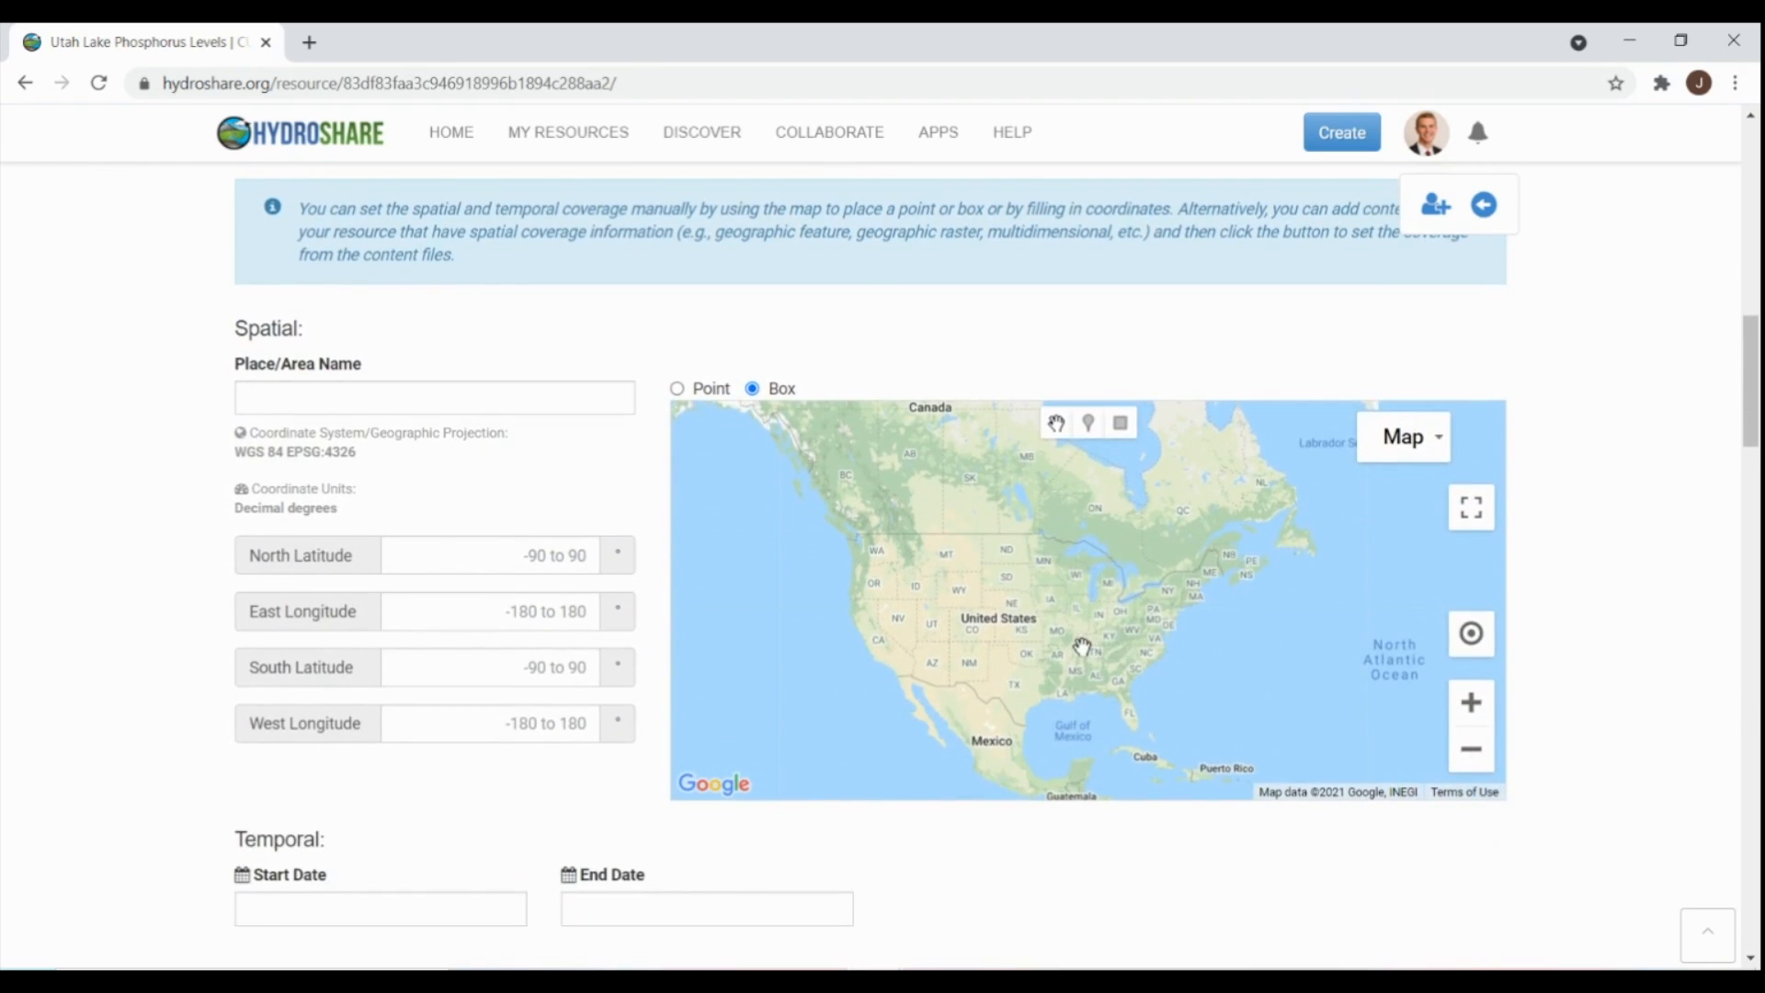
scroll(1082, 653, up, 4)
scroll(1090, 641, down, 5)
scroll(1092, 616, up, 1)
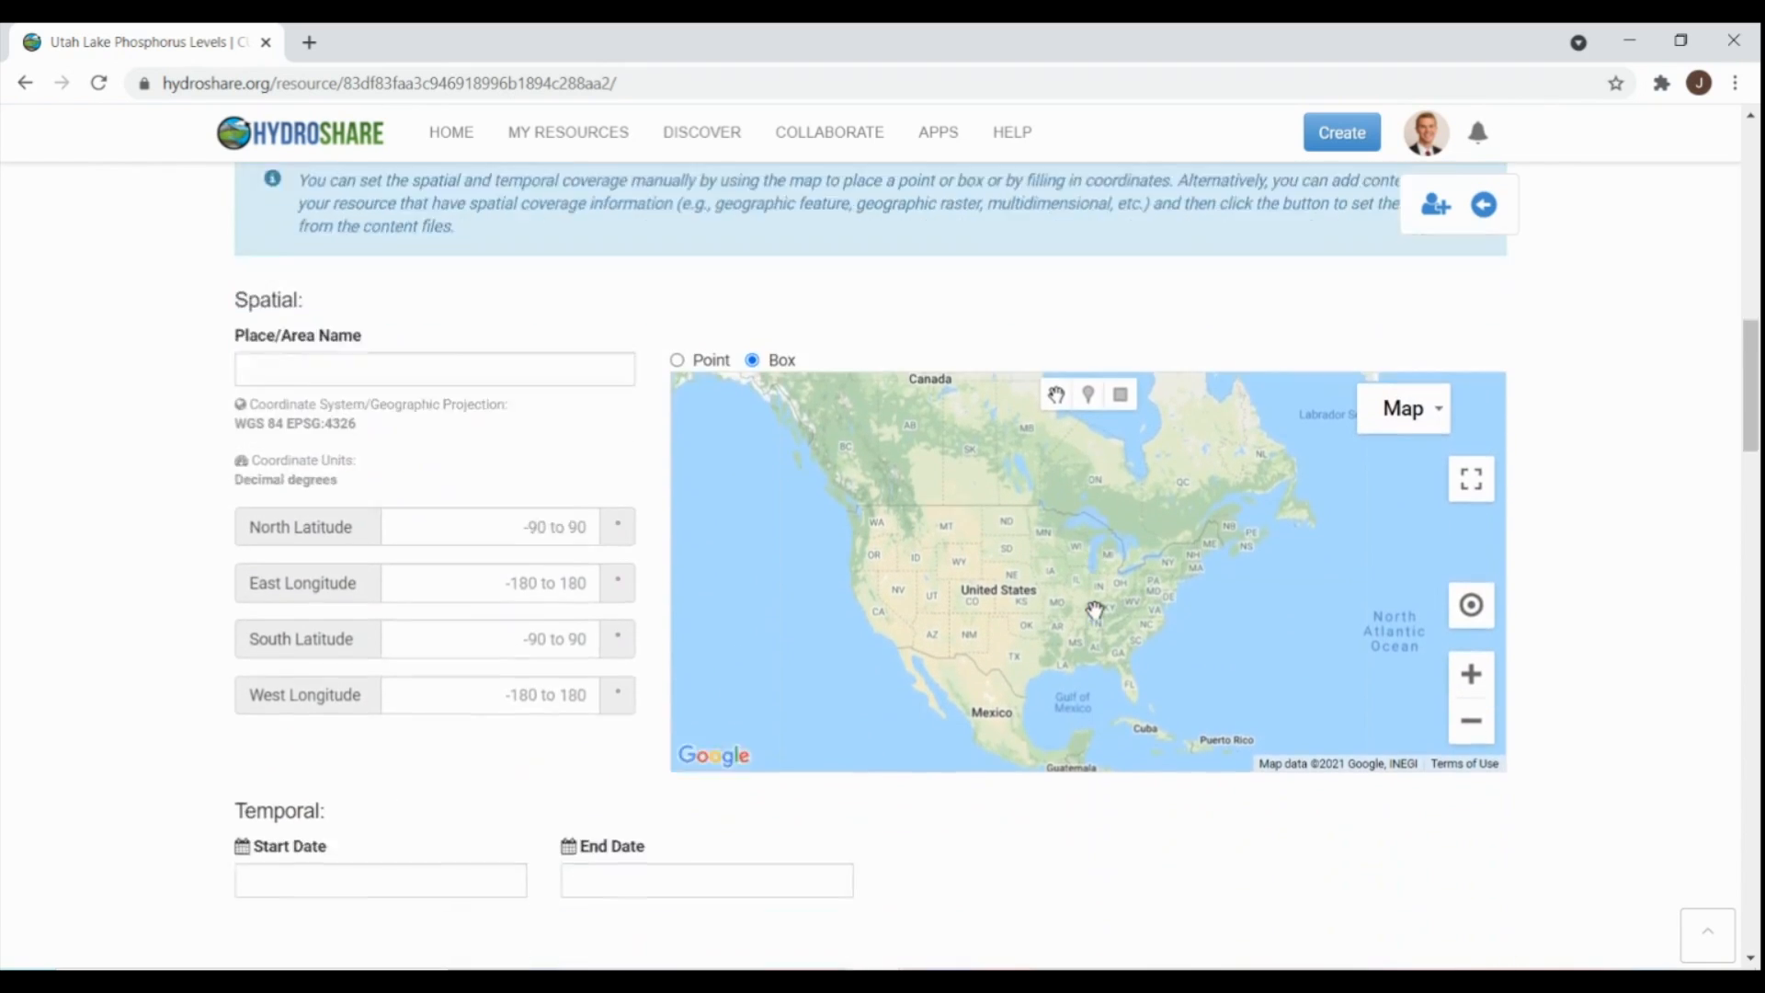
scroll(1098, 606, down, 2)
scroll(1103, 603, up, 2)
scroll(1103, 604, up, 1)
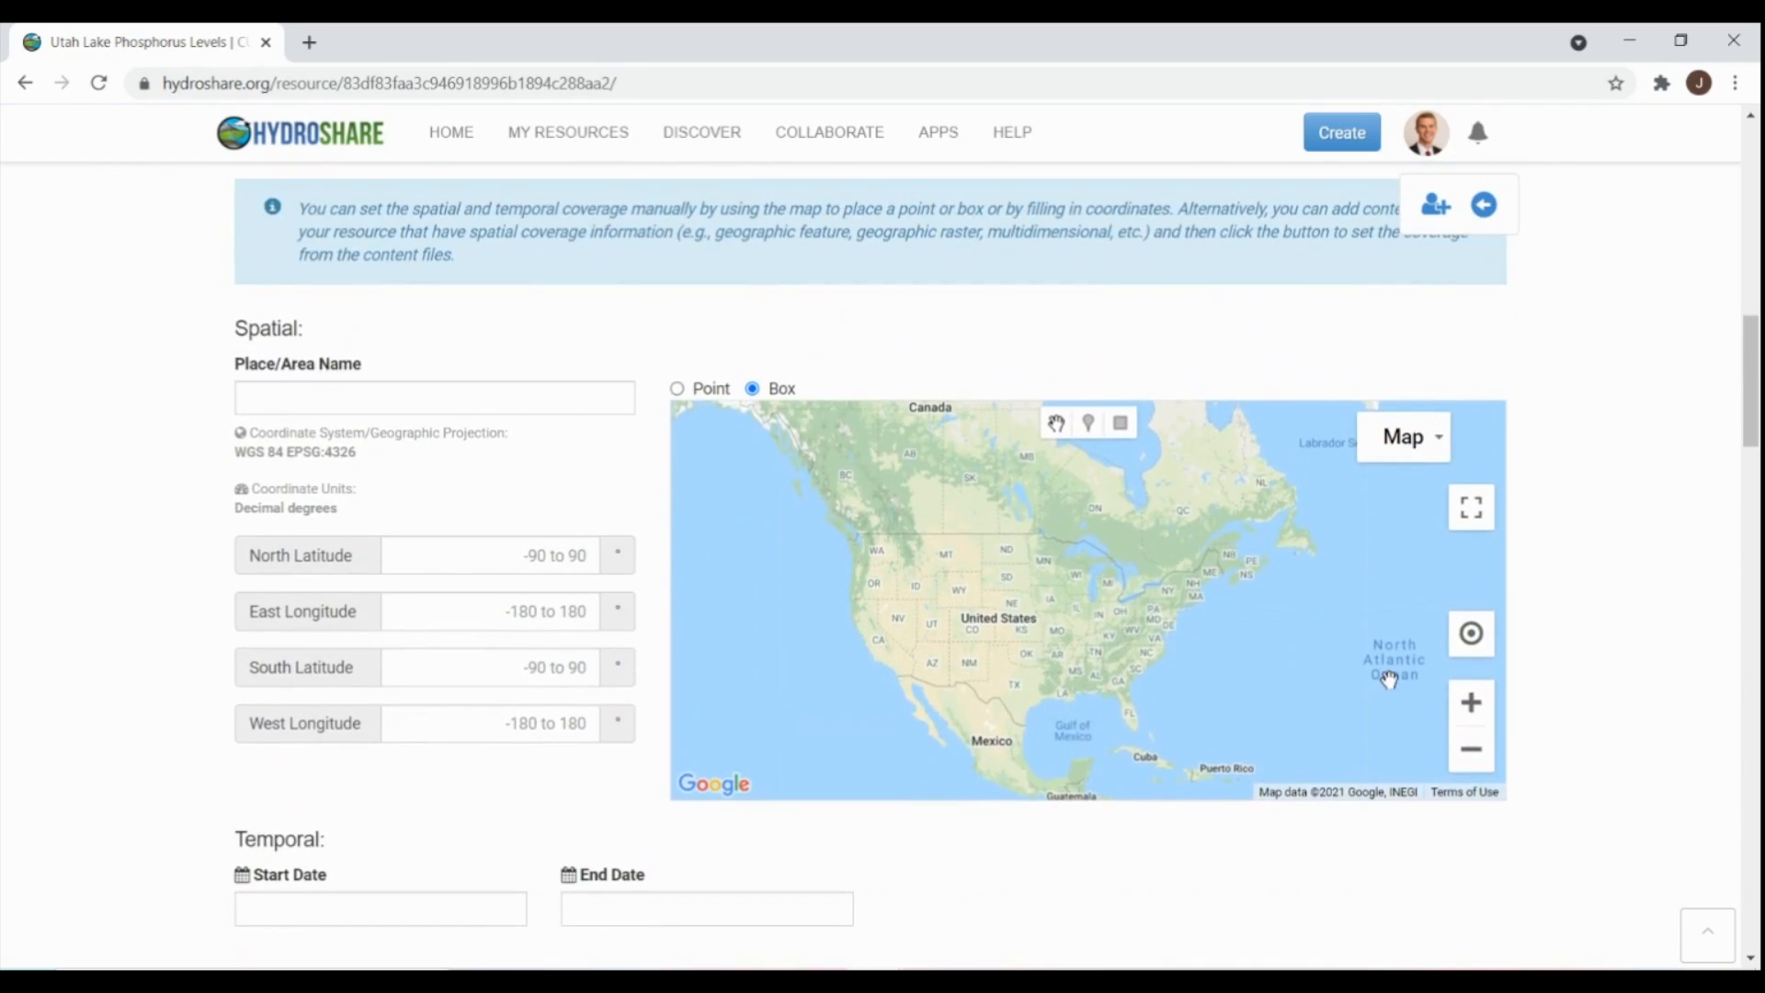
click(1470, 704)
click(1471, 704)
click(1471, 704)
drag(1067, 664, 1410, 619)
click(1471, 704)
drag(828, 677, 1329, 658)
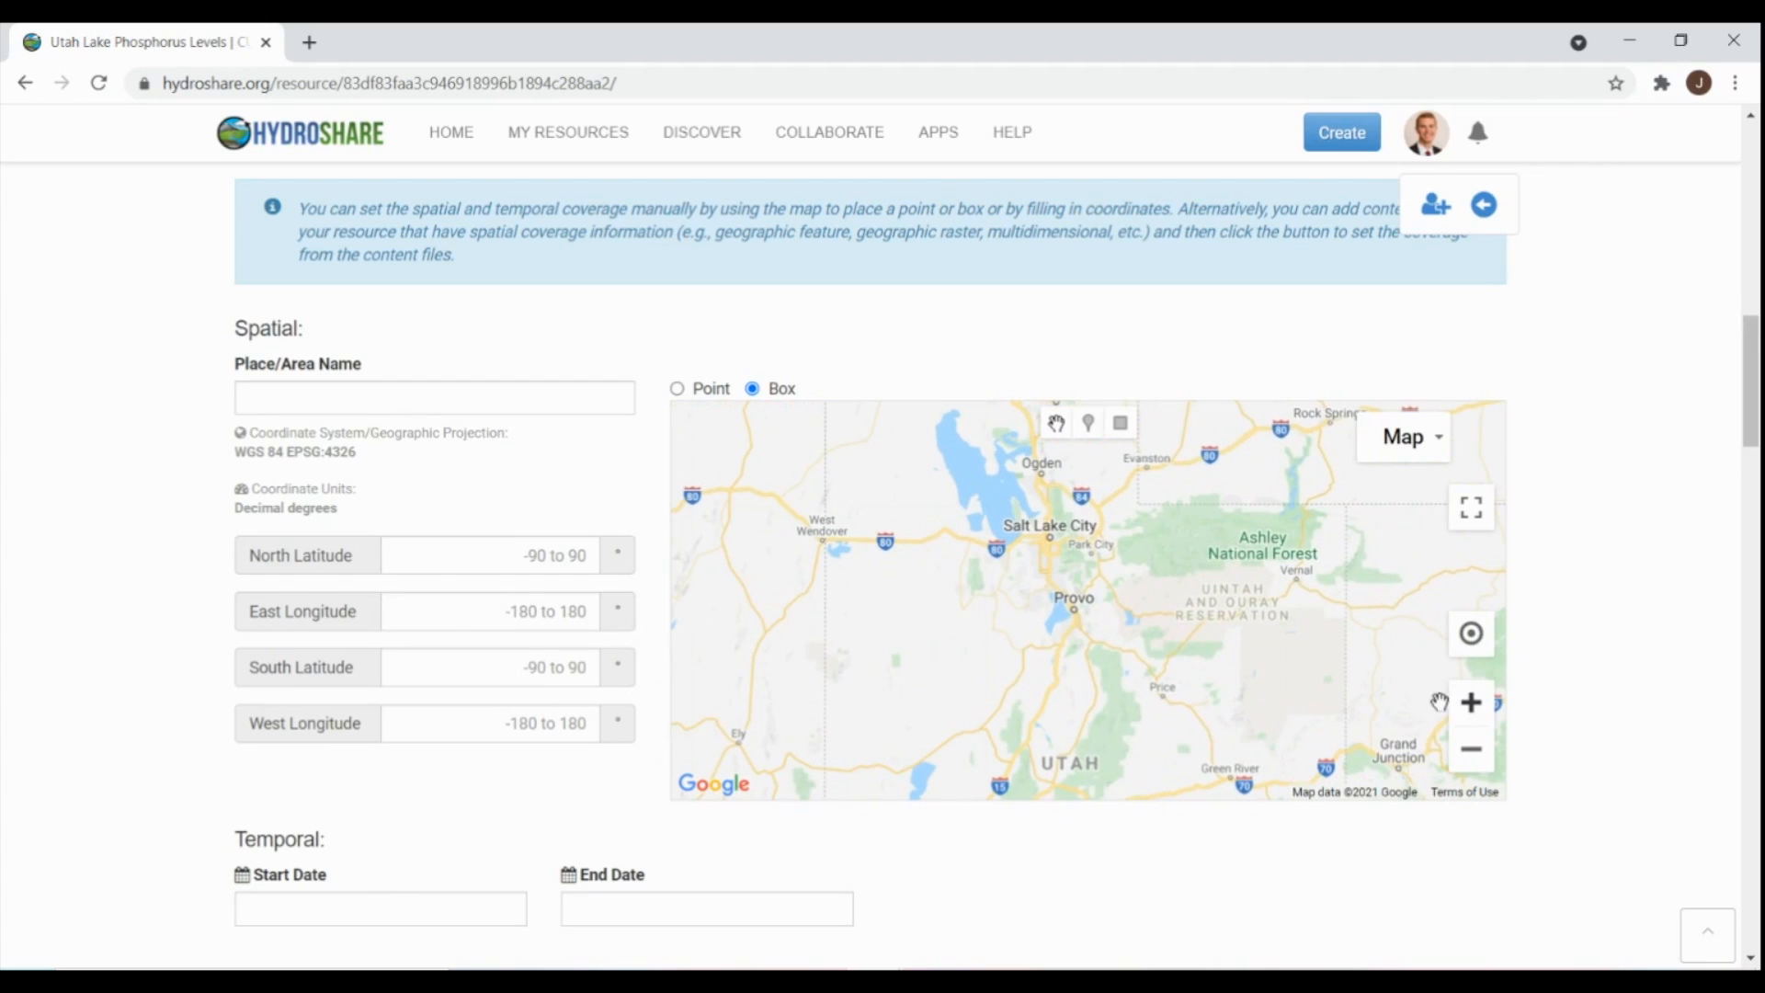
- Draw a box coverage over Utah Lake, name it 'Utah Lake', and save it
click(1059, 608)
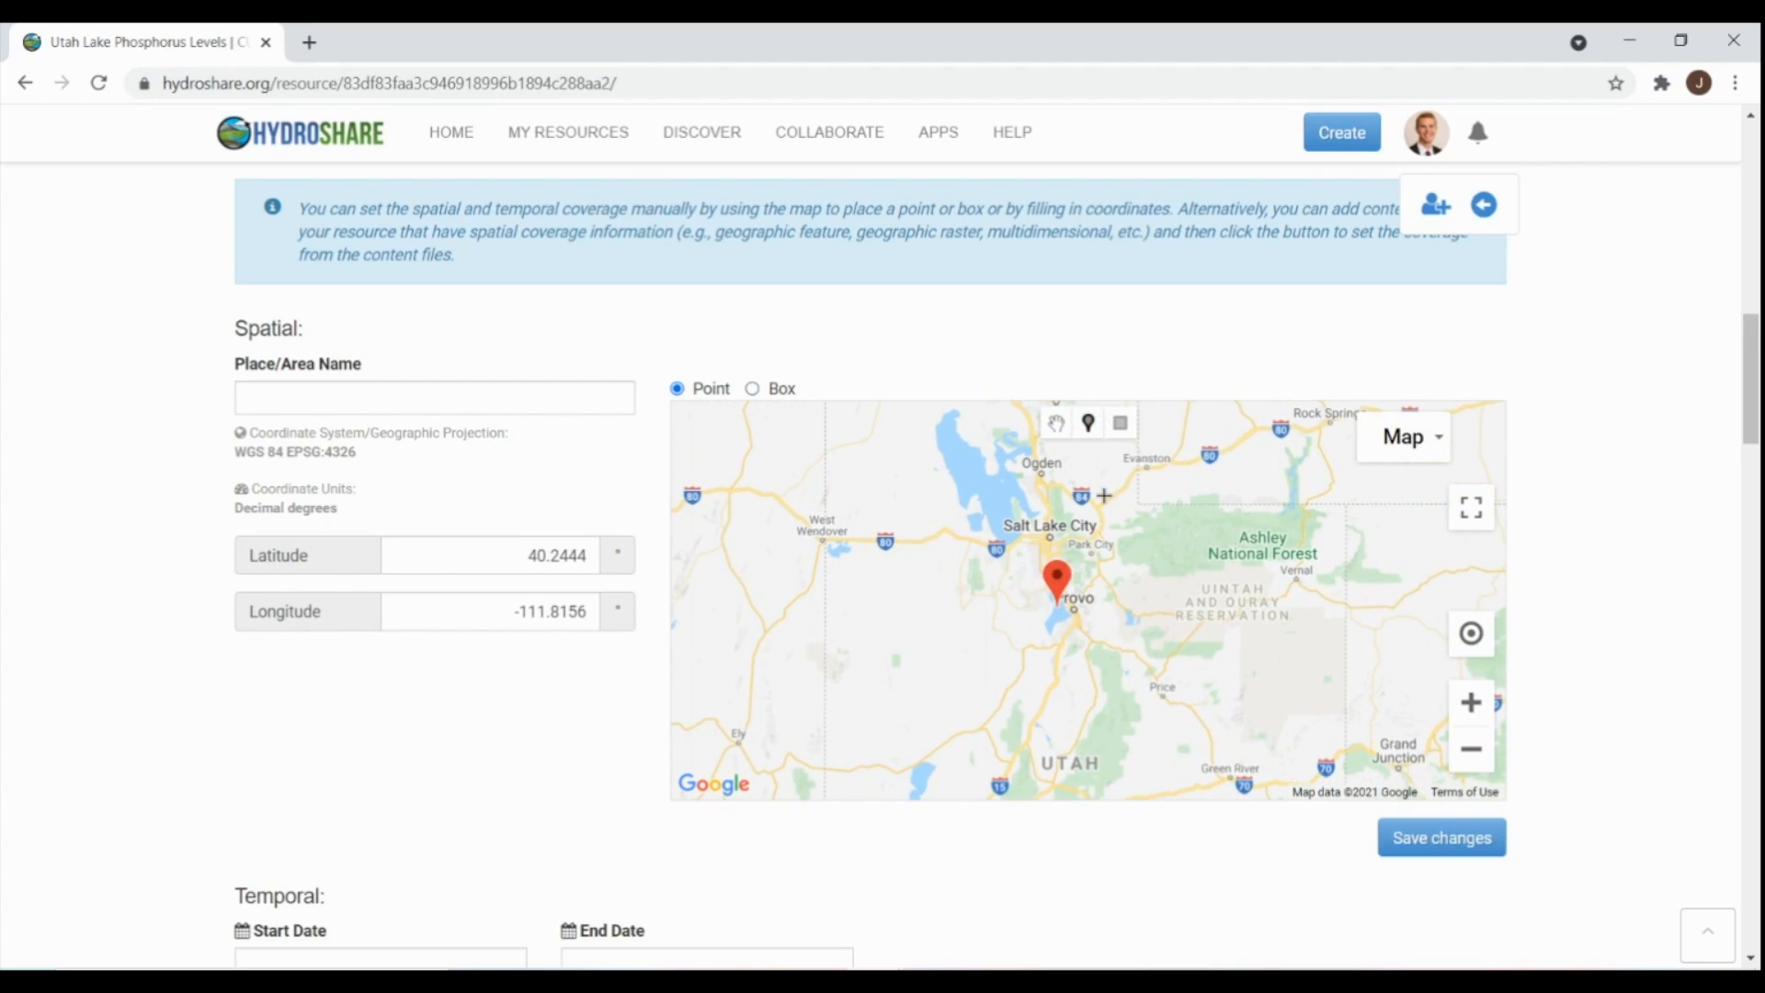
click(1120, 422)
drag(1035, 574, 1082, 651)
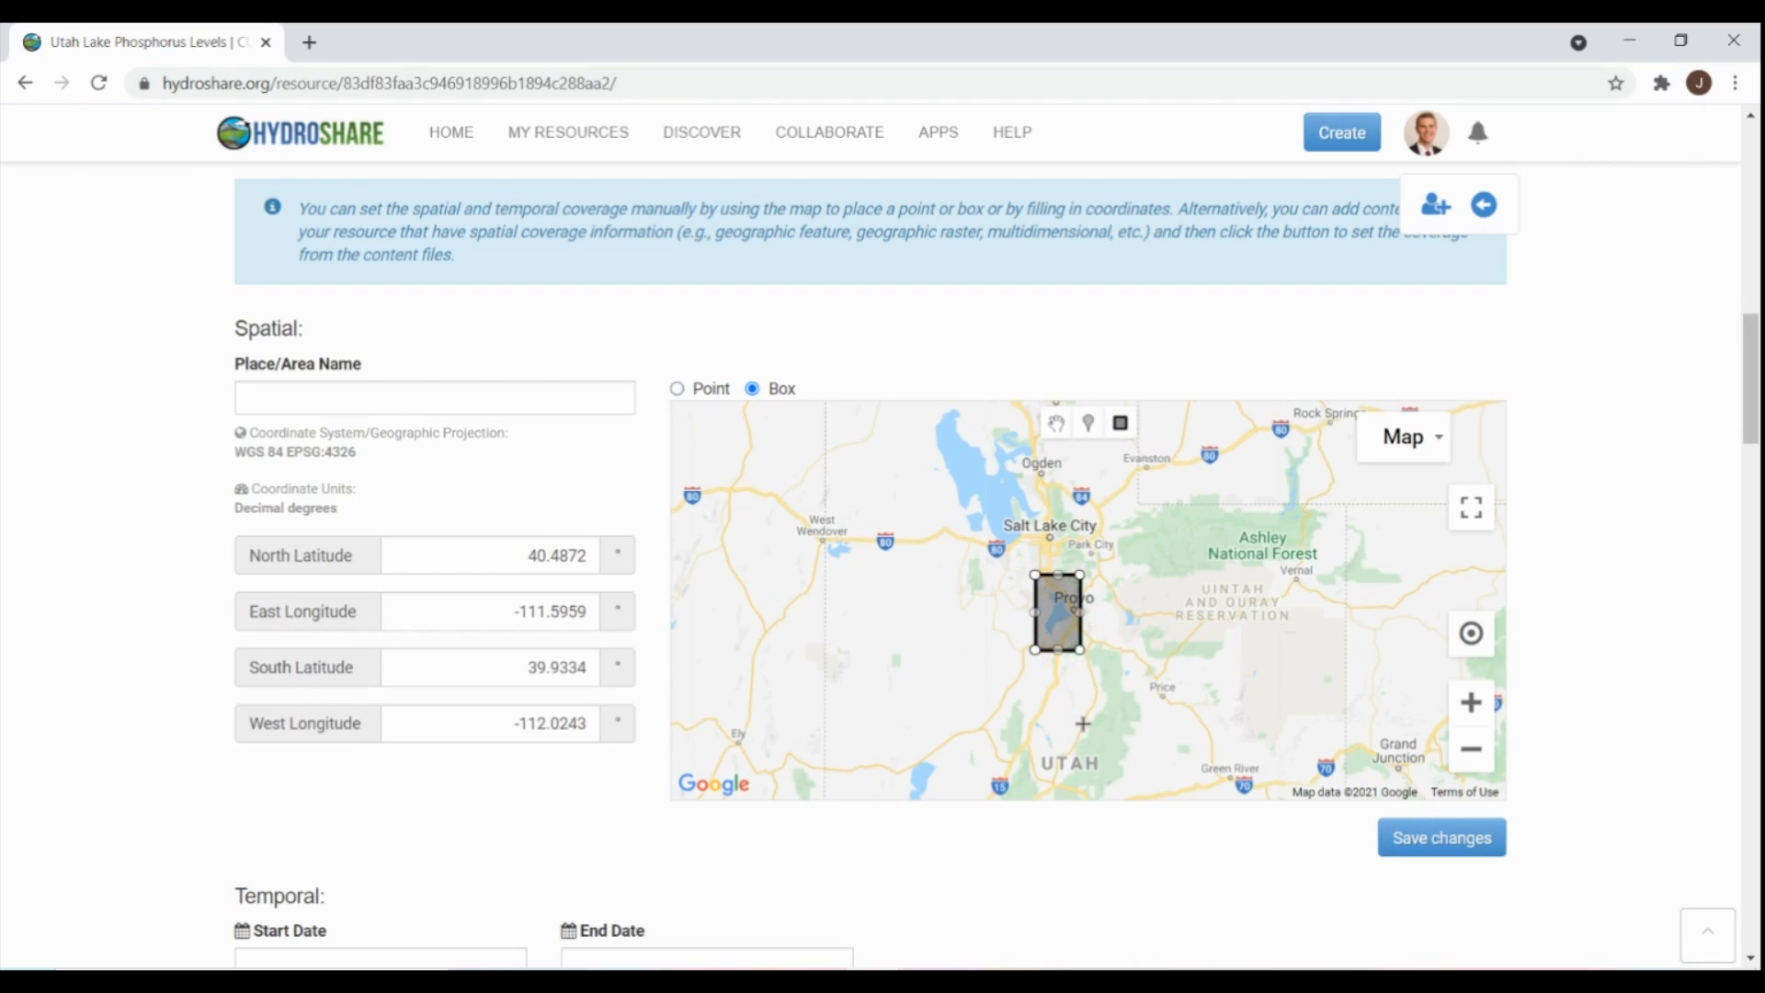
click(326, 396)
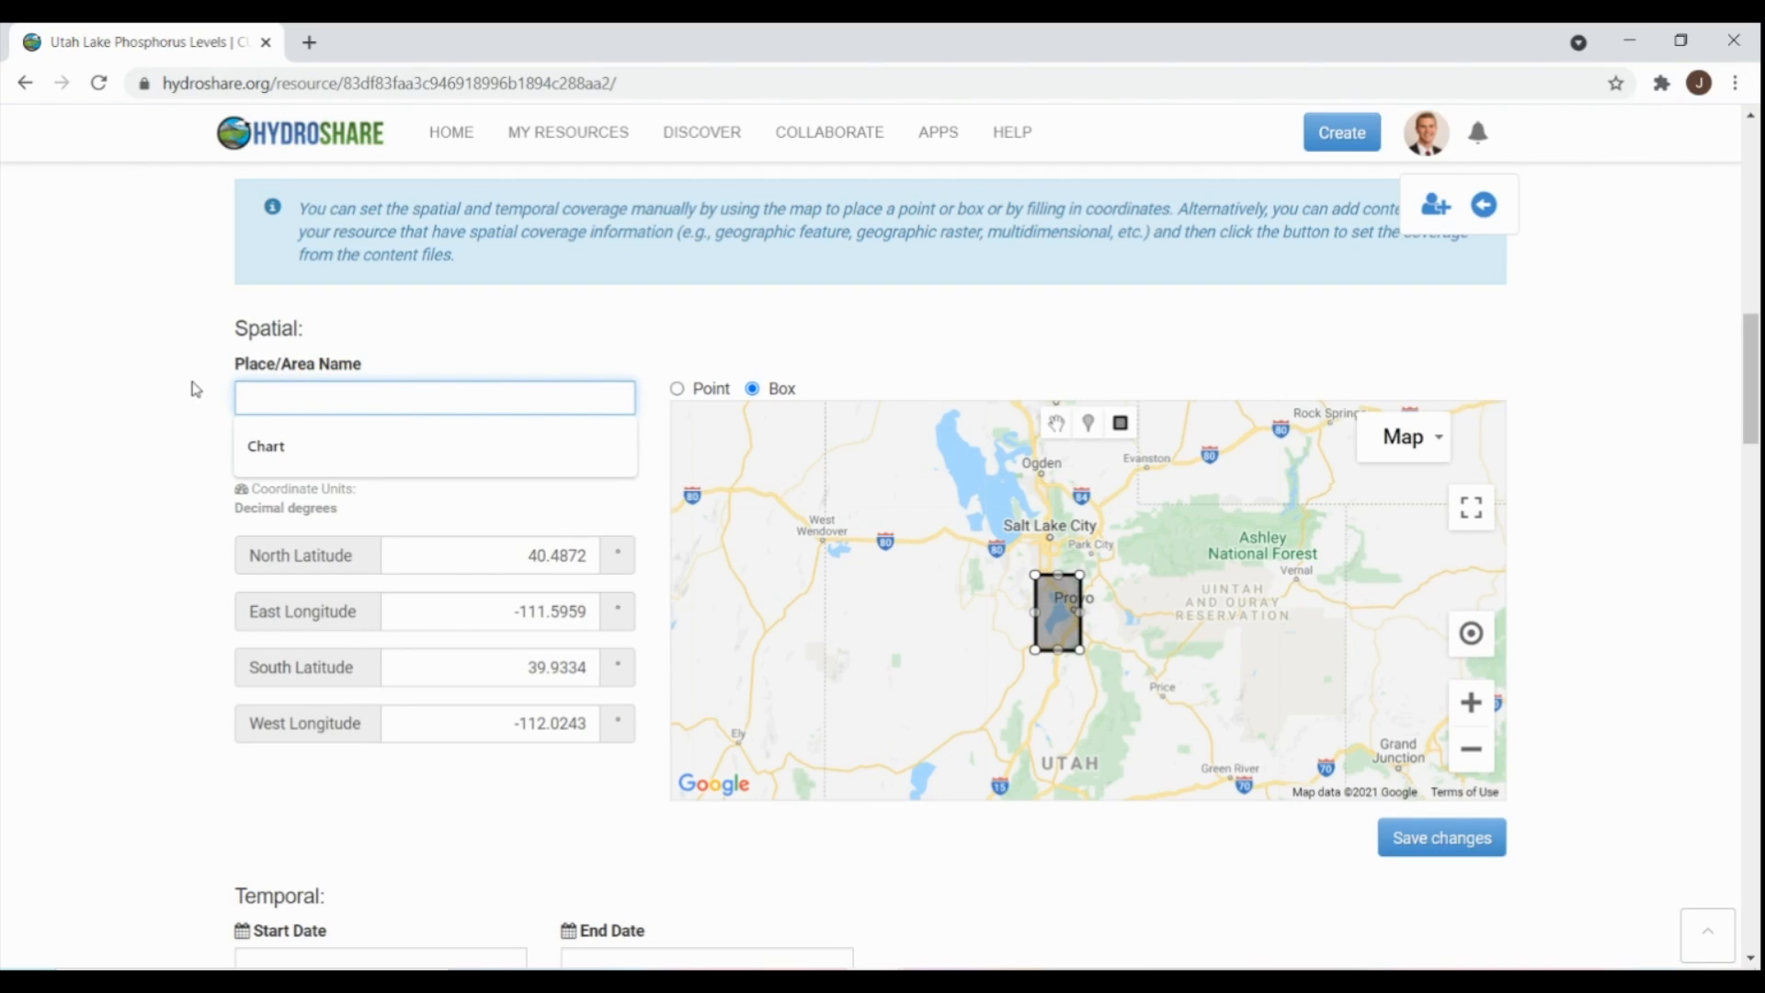
text(Utah Lake)
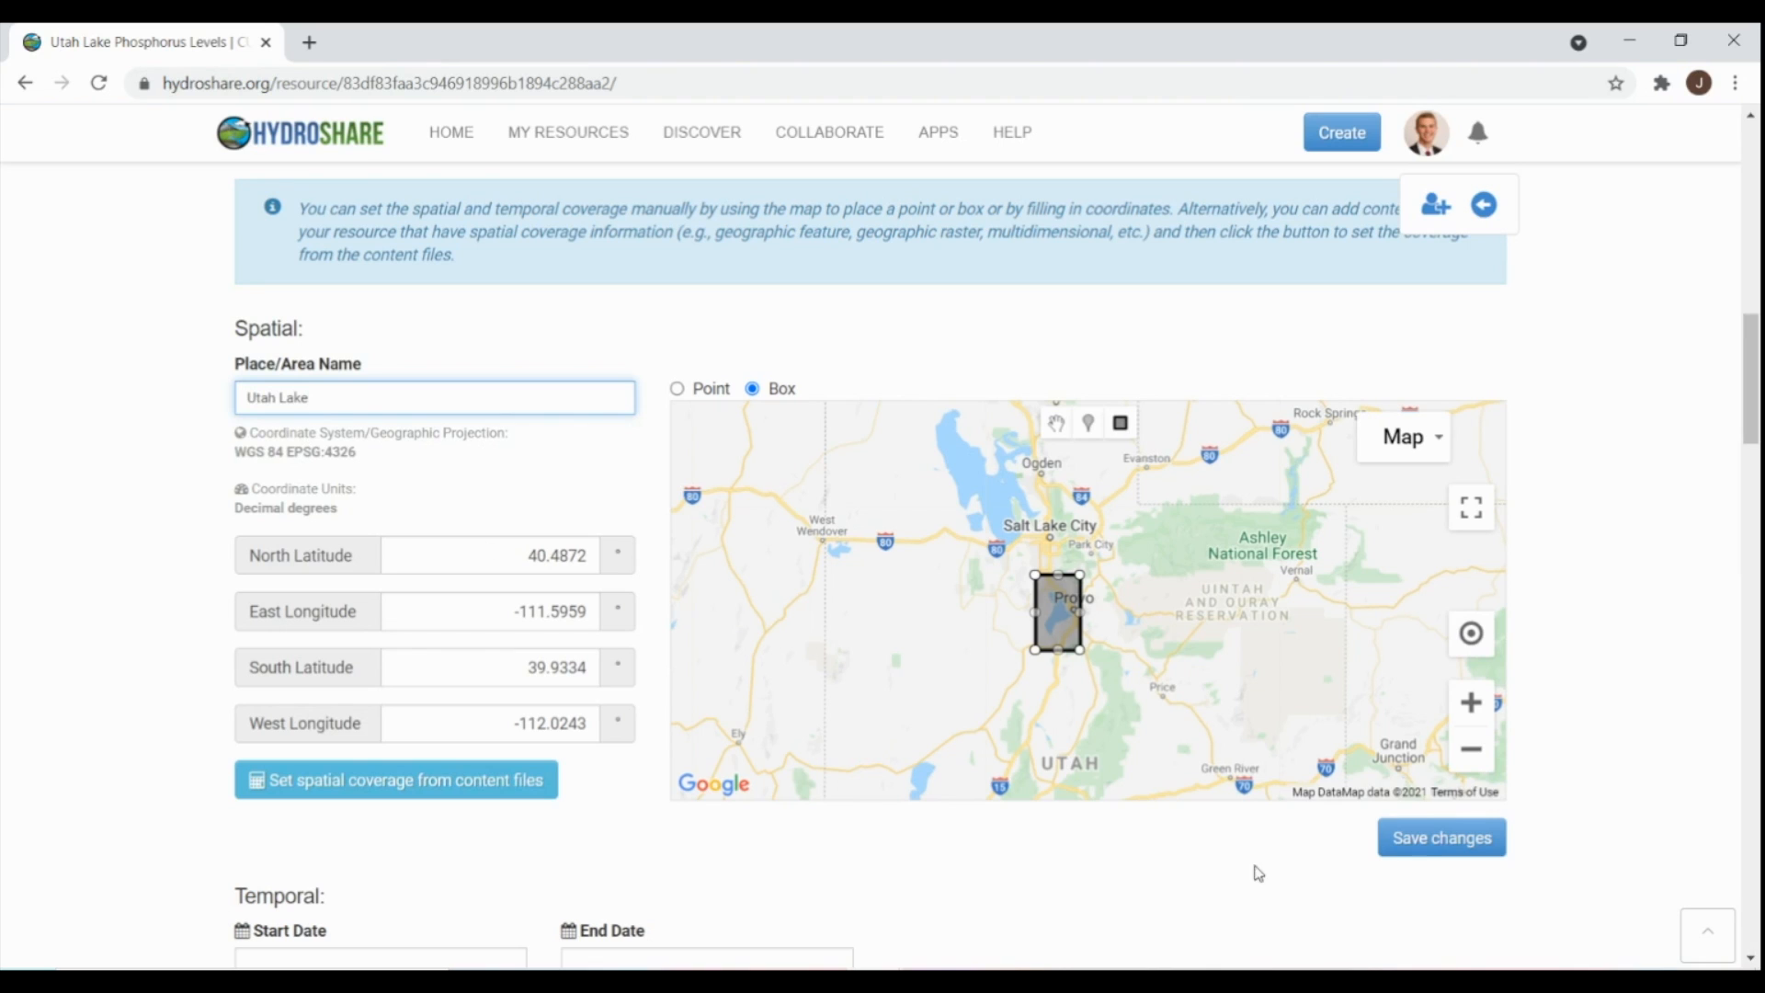
click(1438, 839)
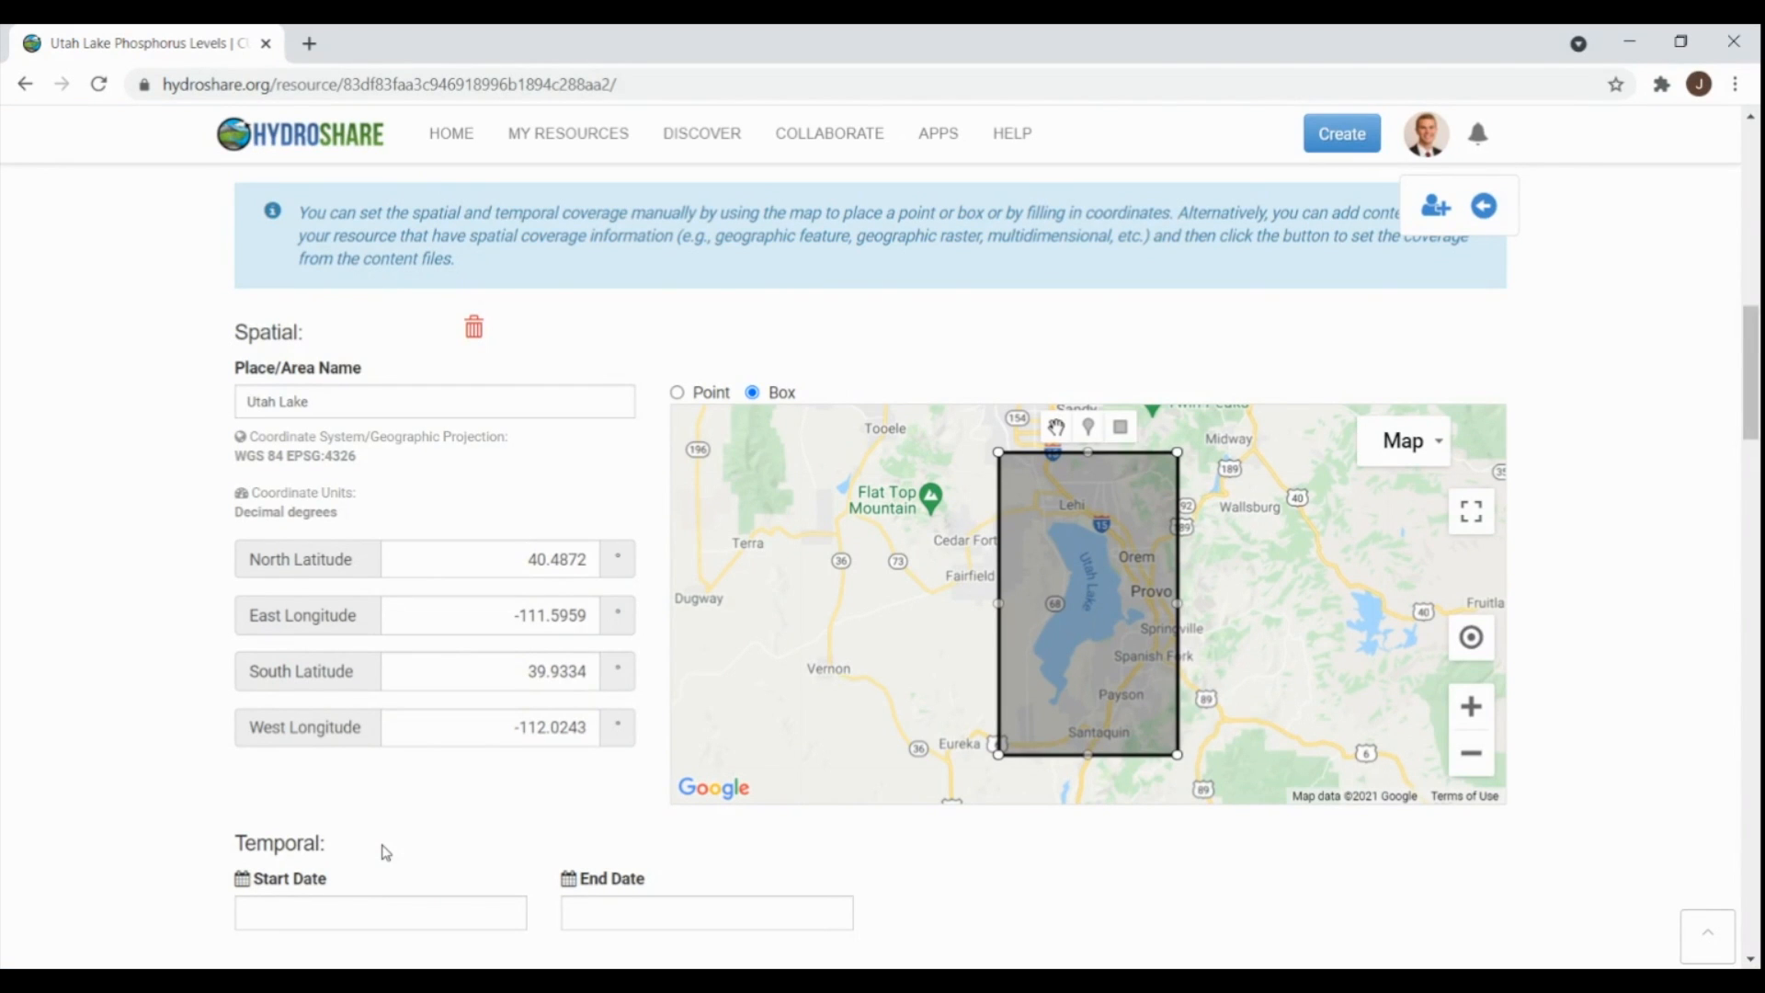
- Upload utah_lake_water_quality, science_metadata and phosphate_levels as content files
scroll(385, 852, down, 10)
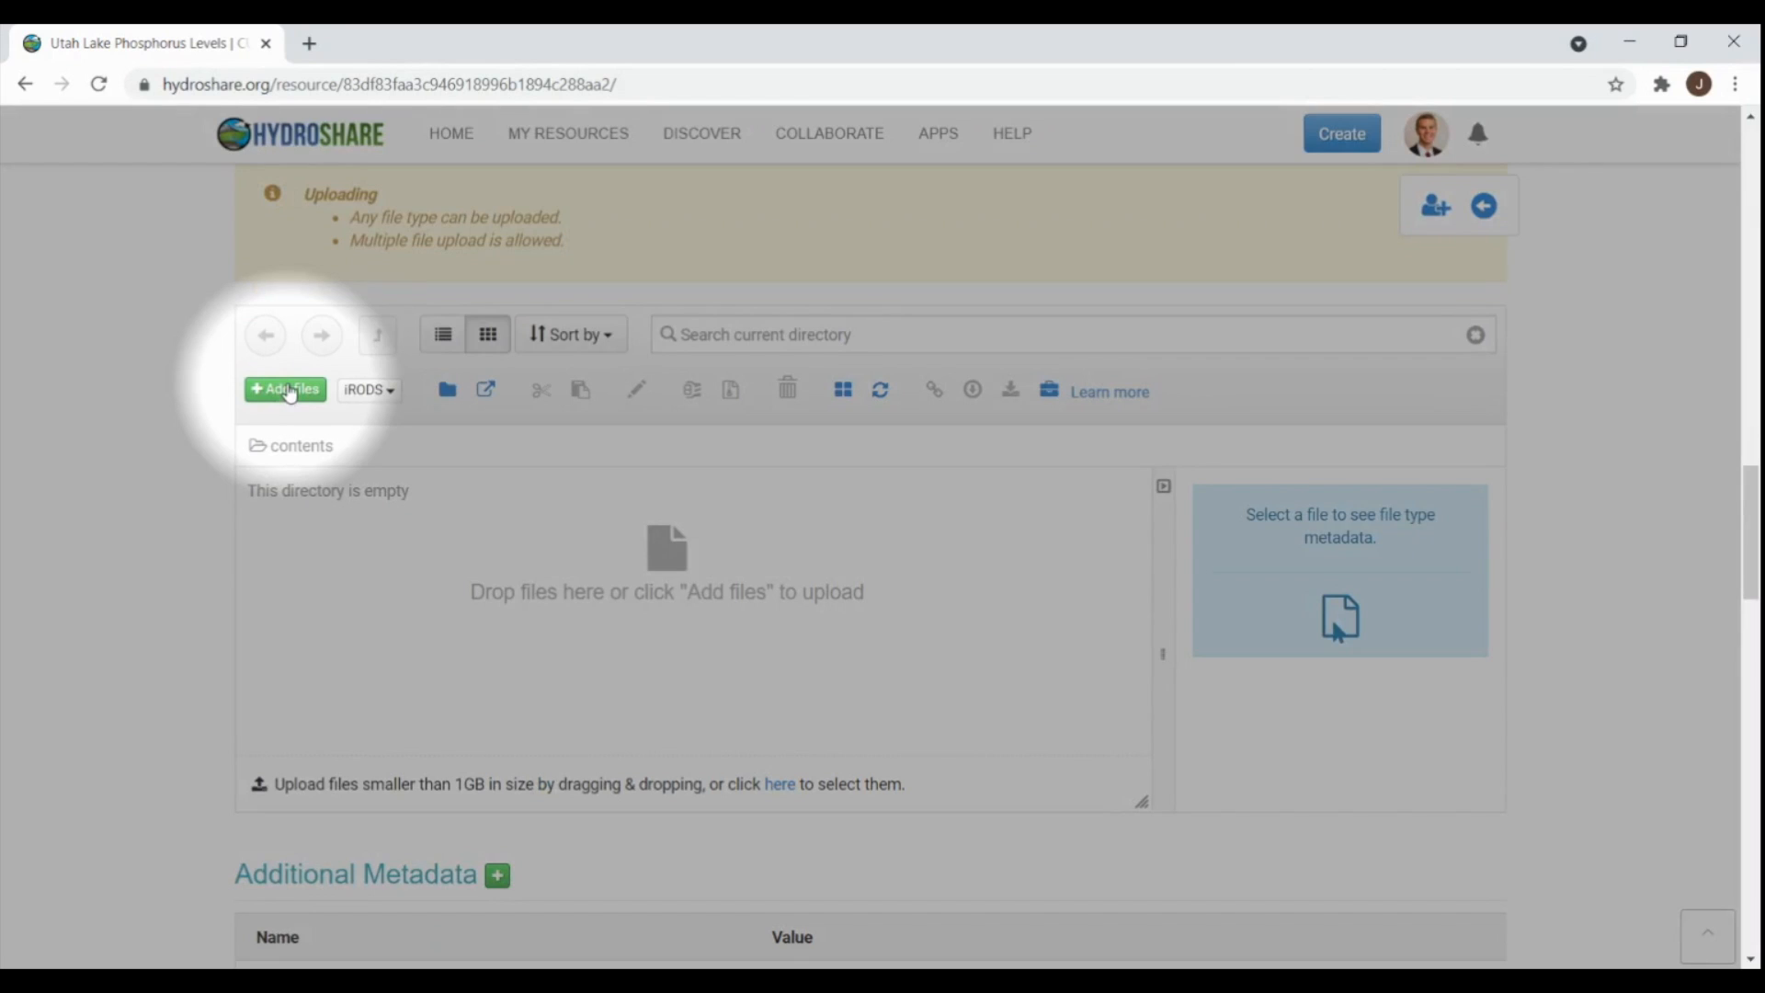
click(289, 391)
click(313, 267)
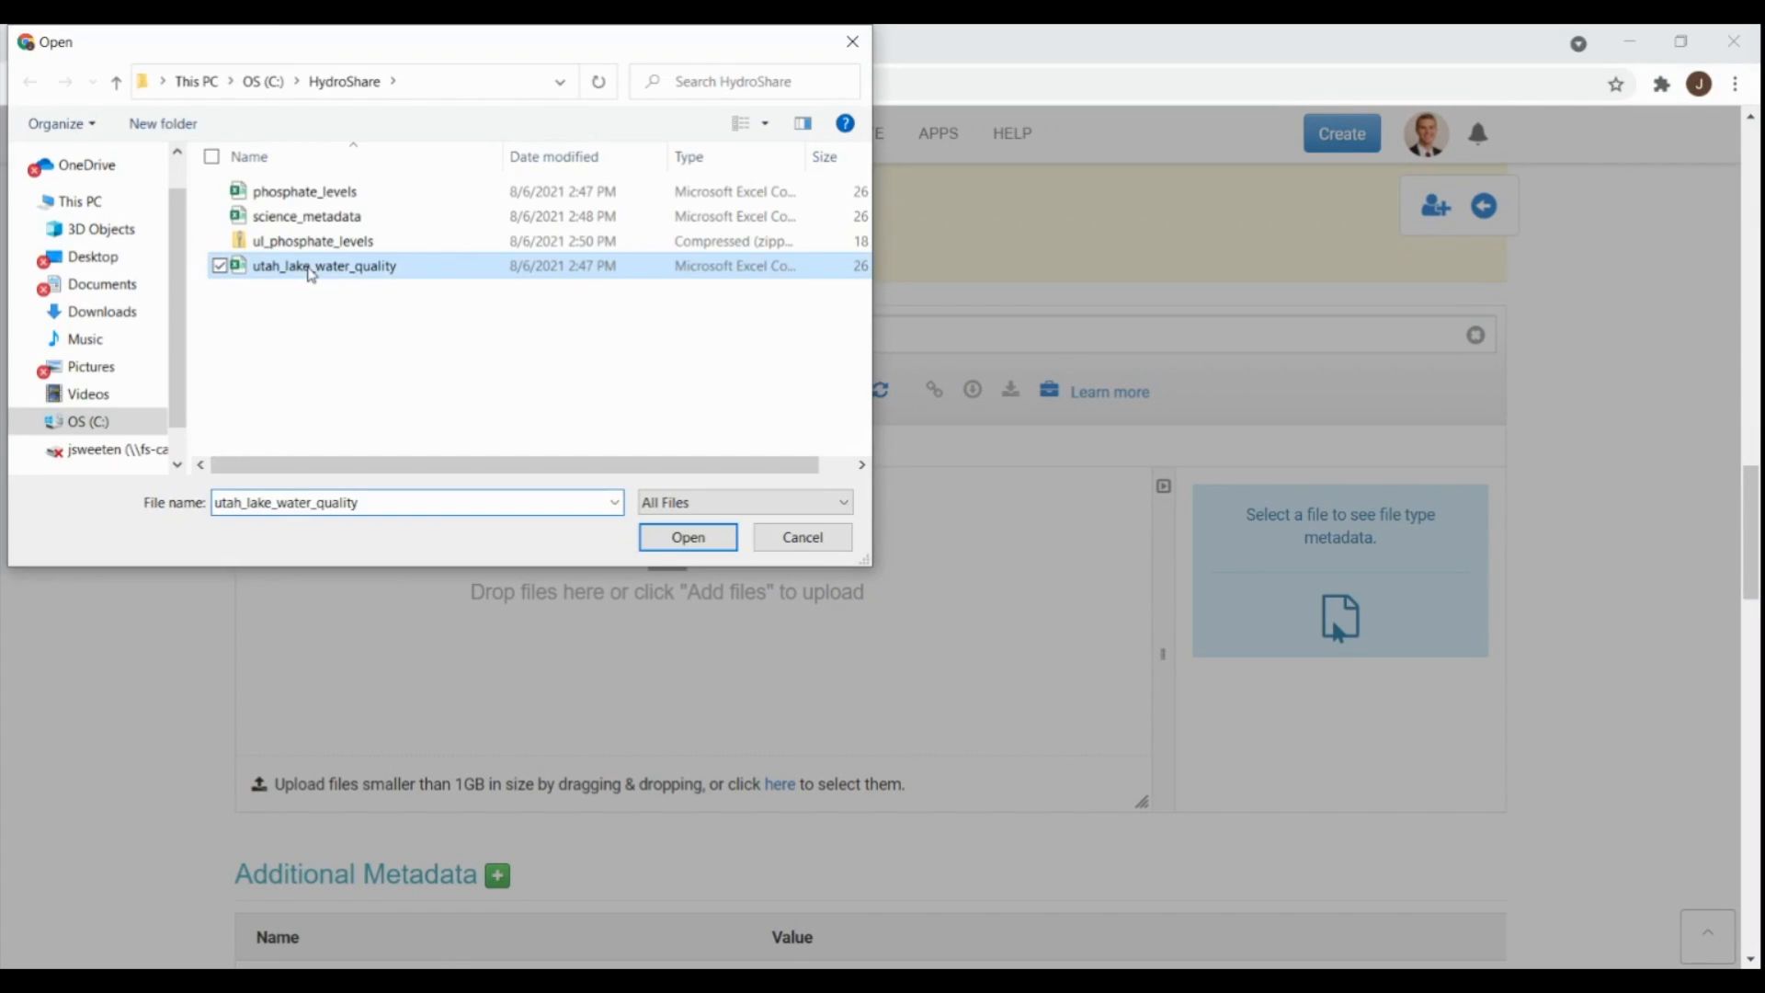
ctrl+click(315, 218)
ctrl+click(315, 192)
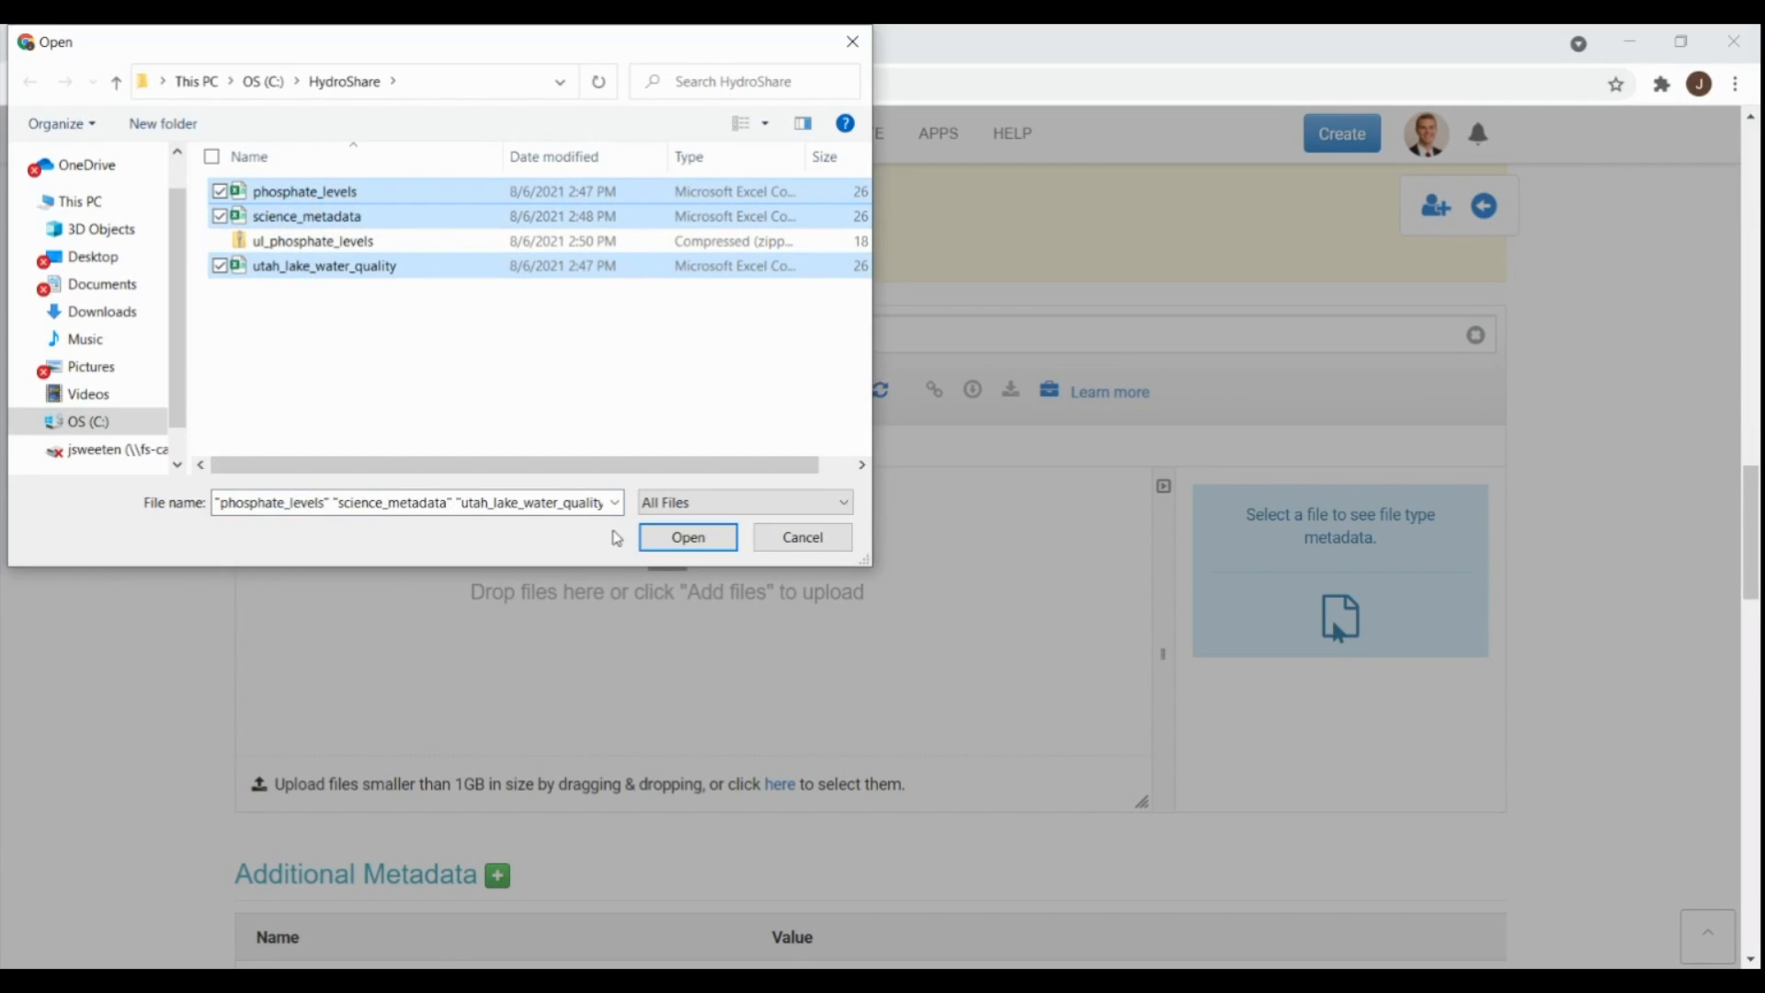
click(688, 538)
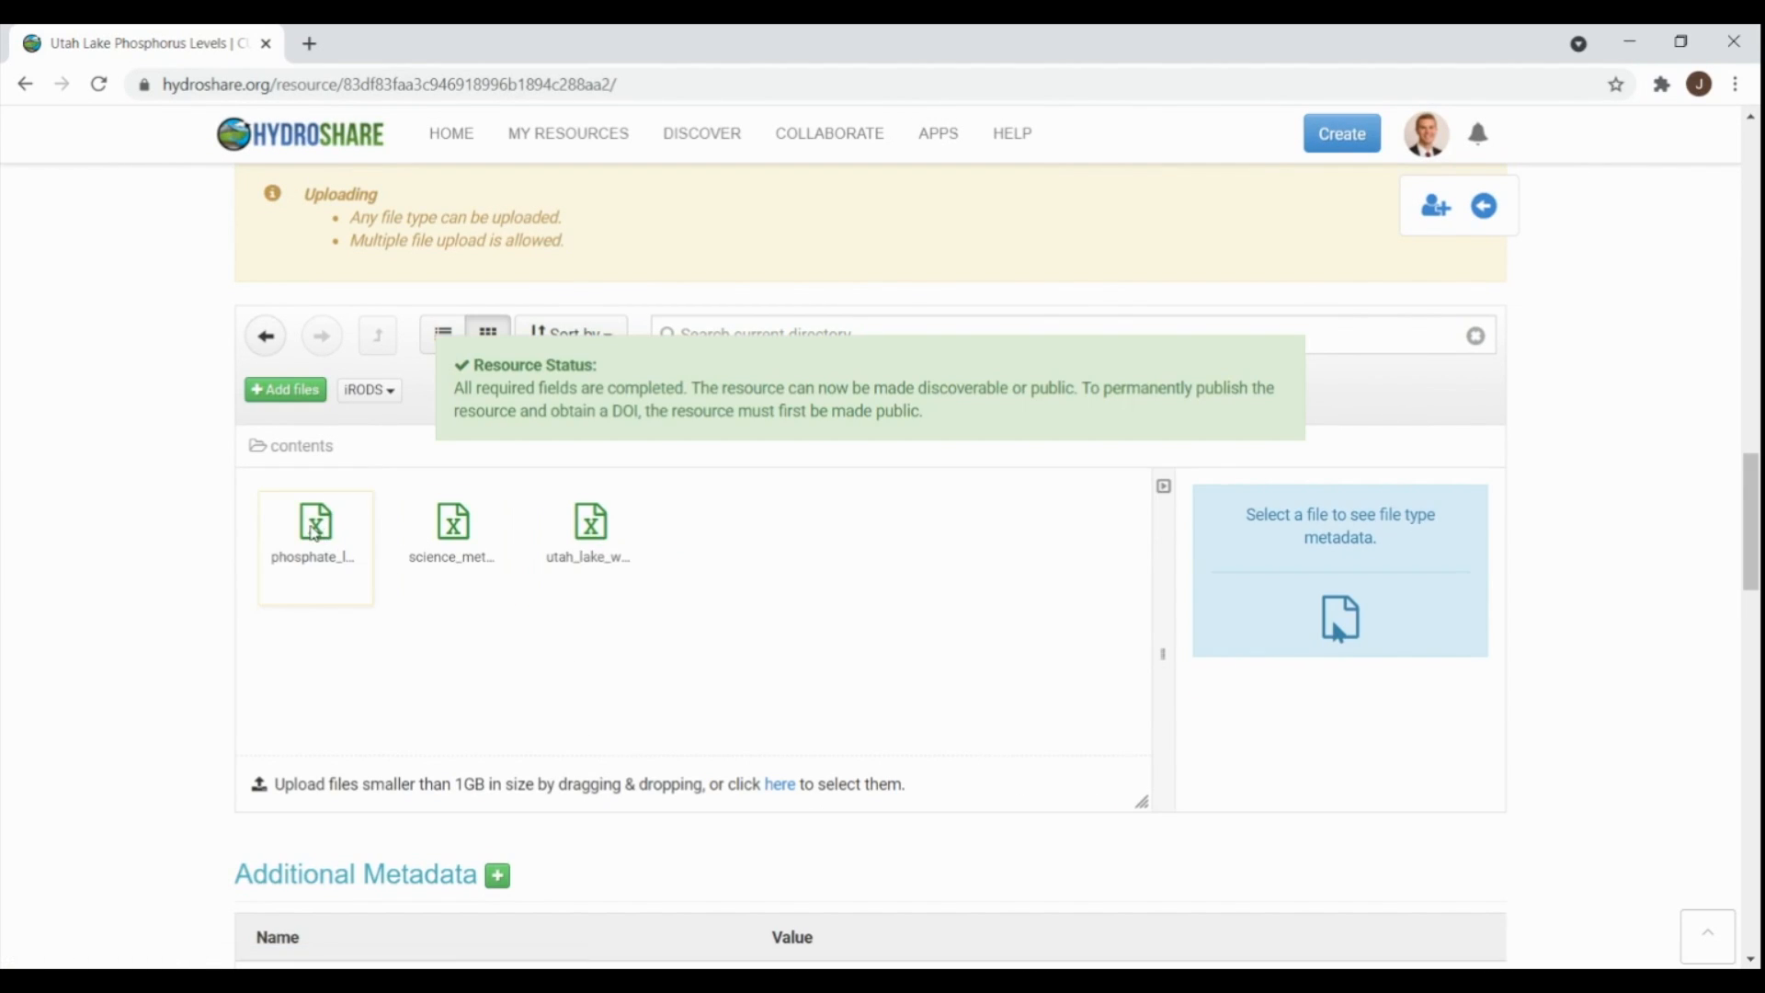
- Create file-type metadata for phosphate_levels.csv
click(314, 531)
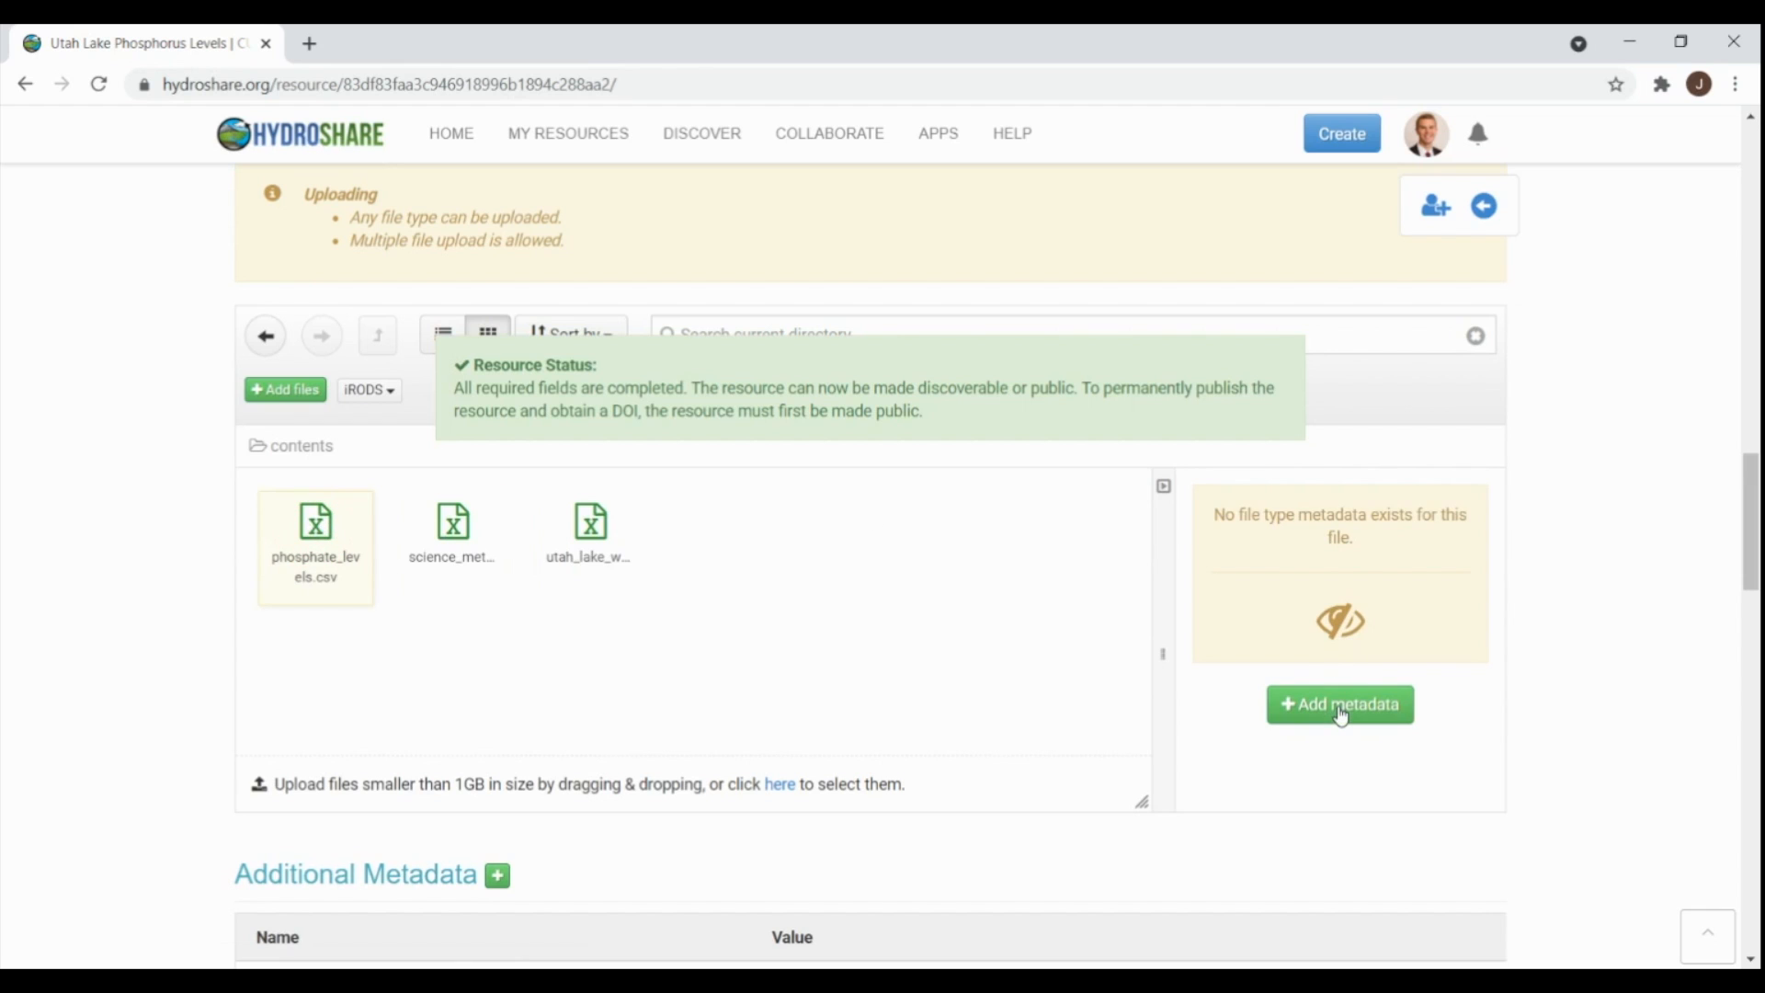
click(1339, 706)
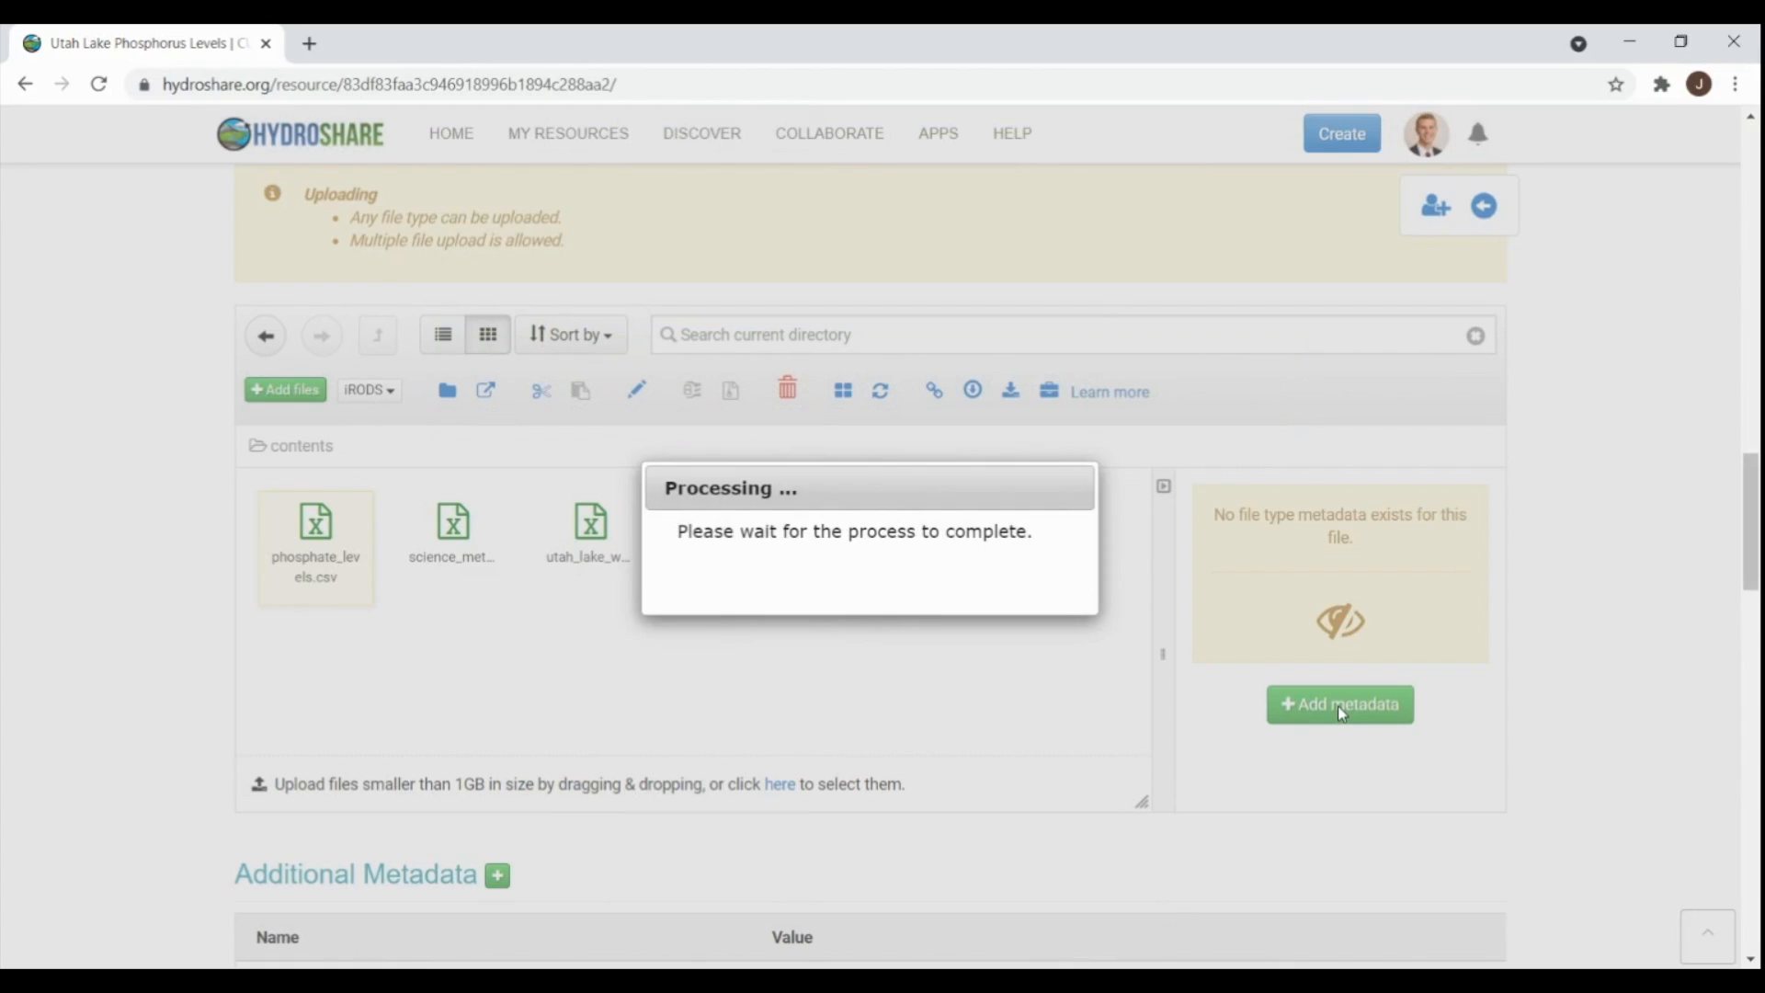
scroll(1320, 580, down, 6)
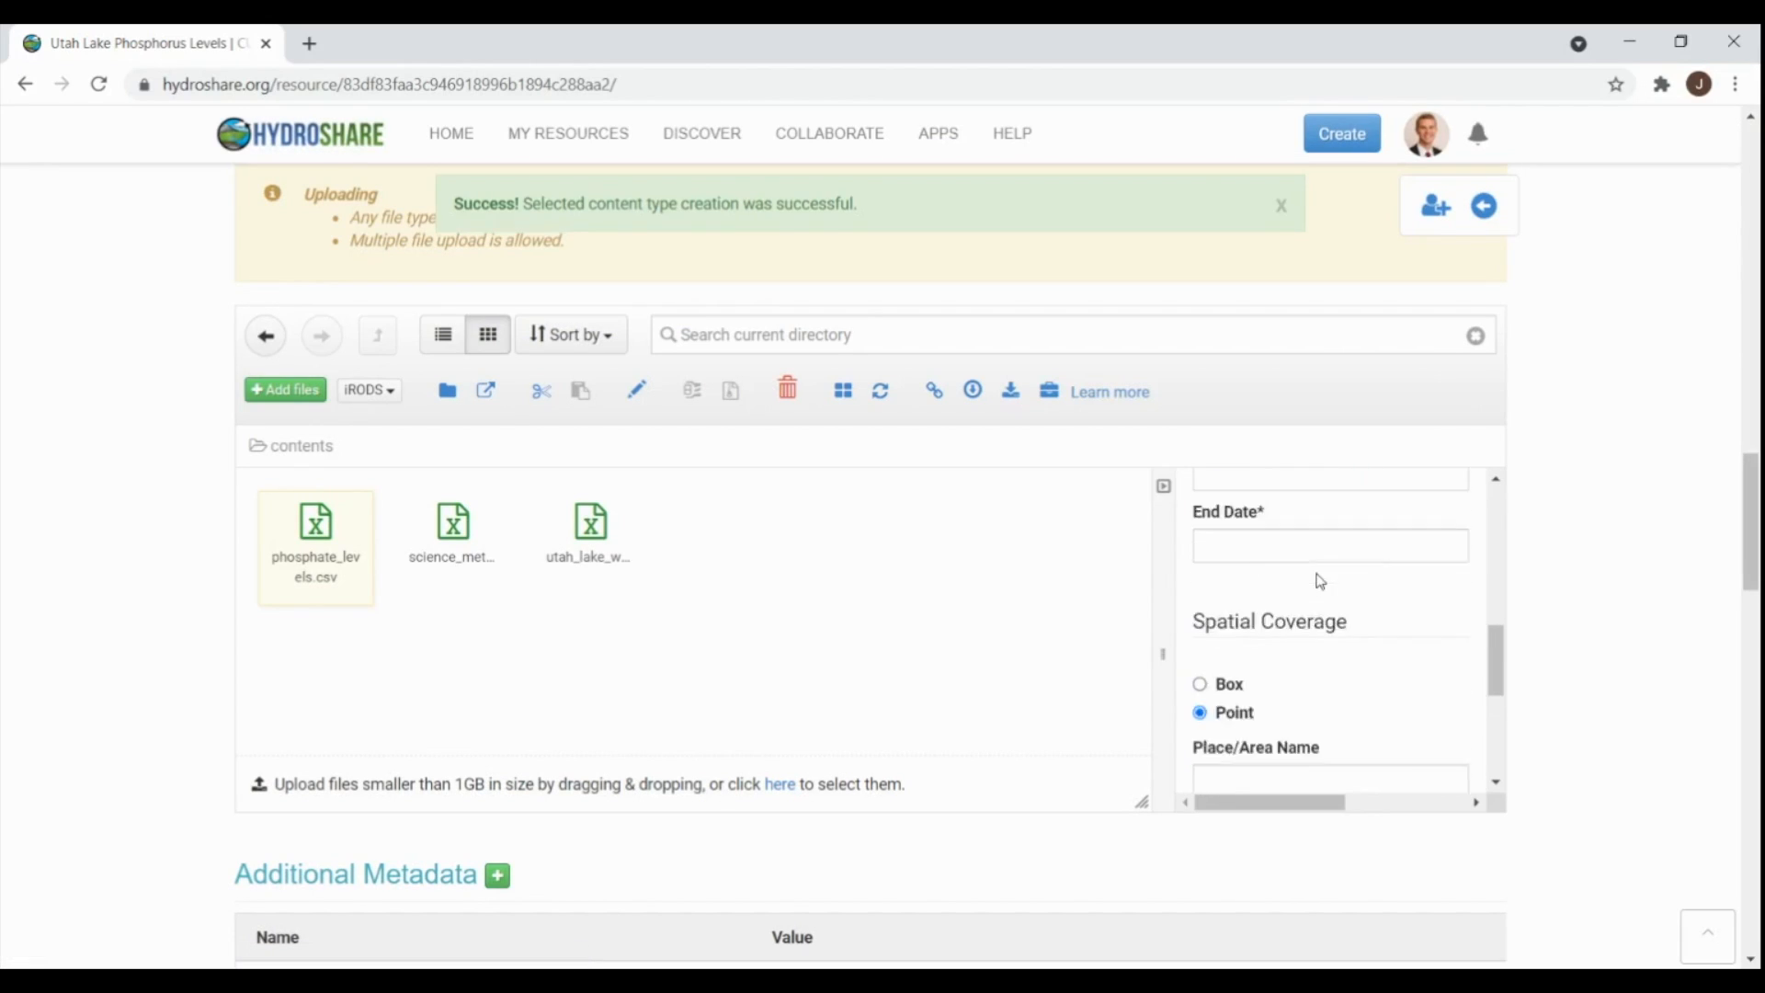
scroll(1333, 577, up, 6)
scroll(1581, 540, down, 10)
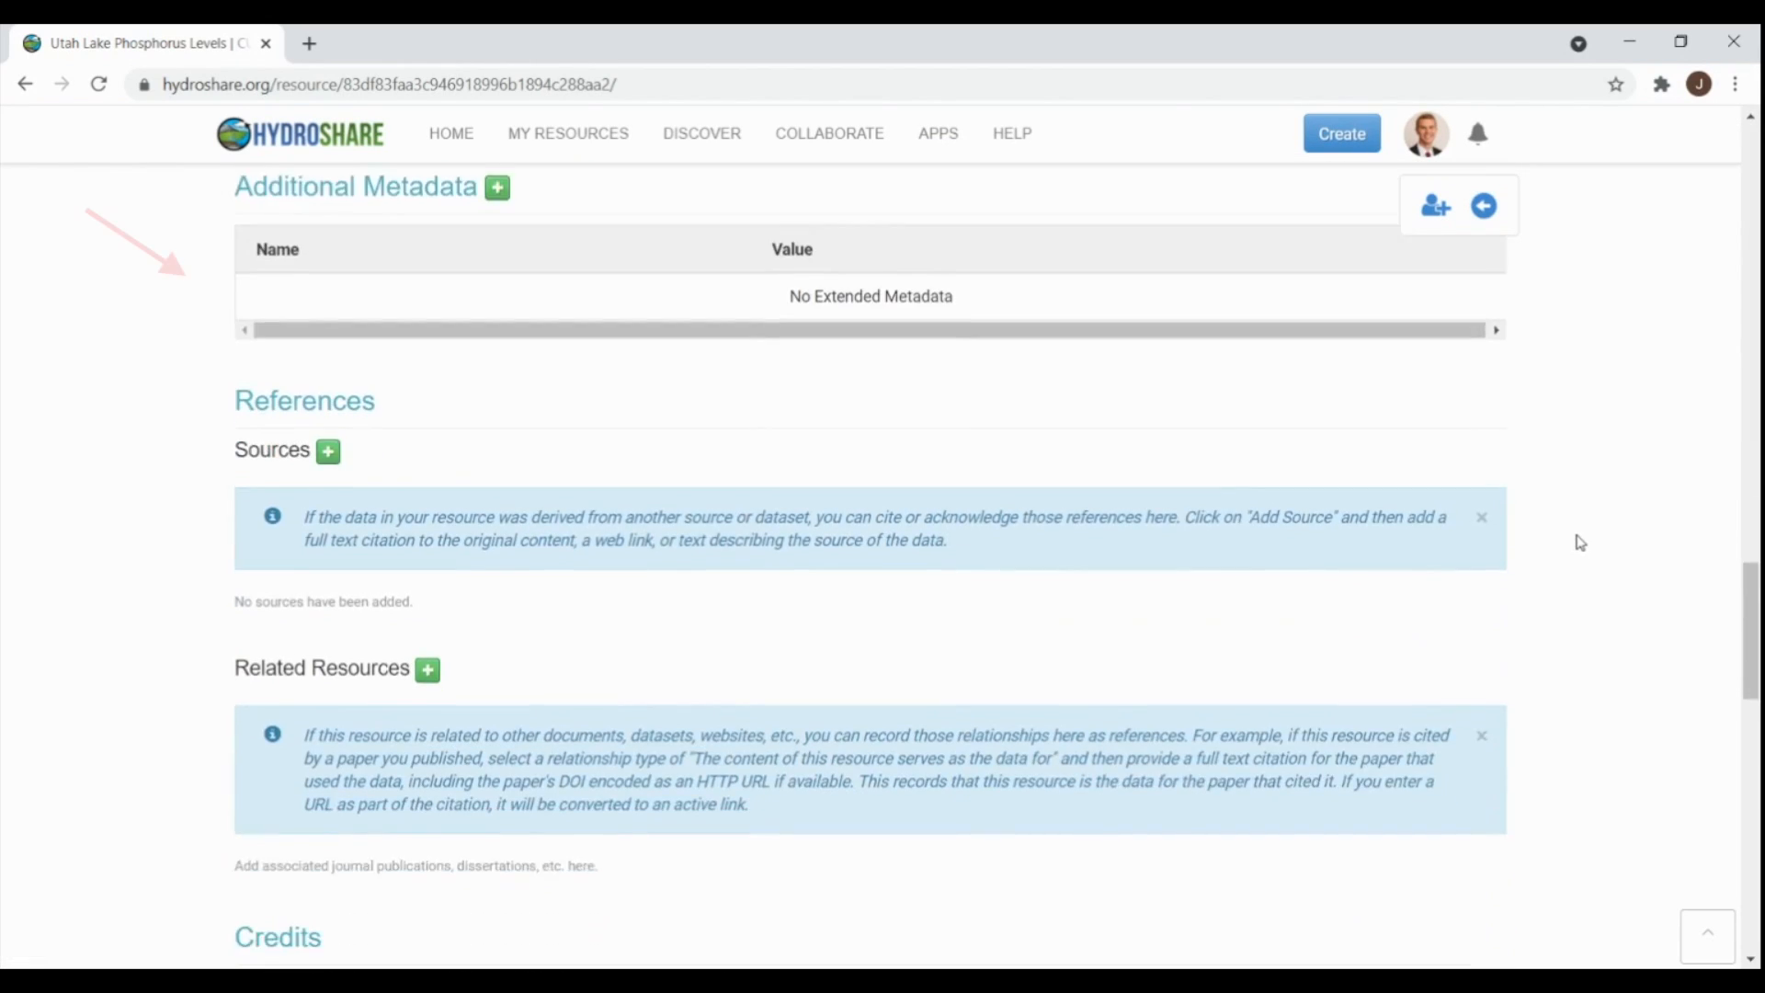
scroll(449, 257, up, 1)
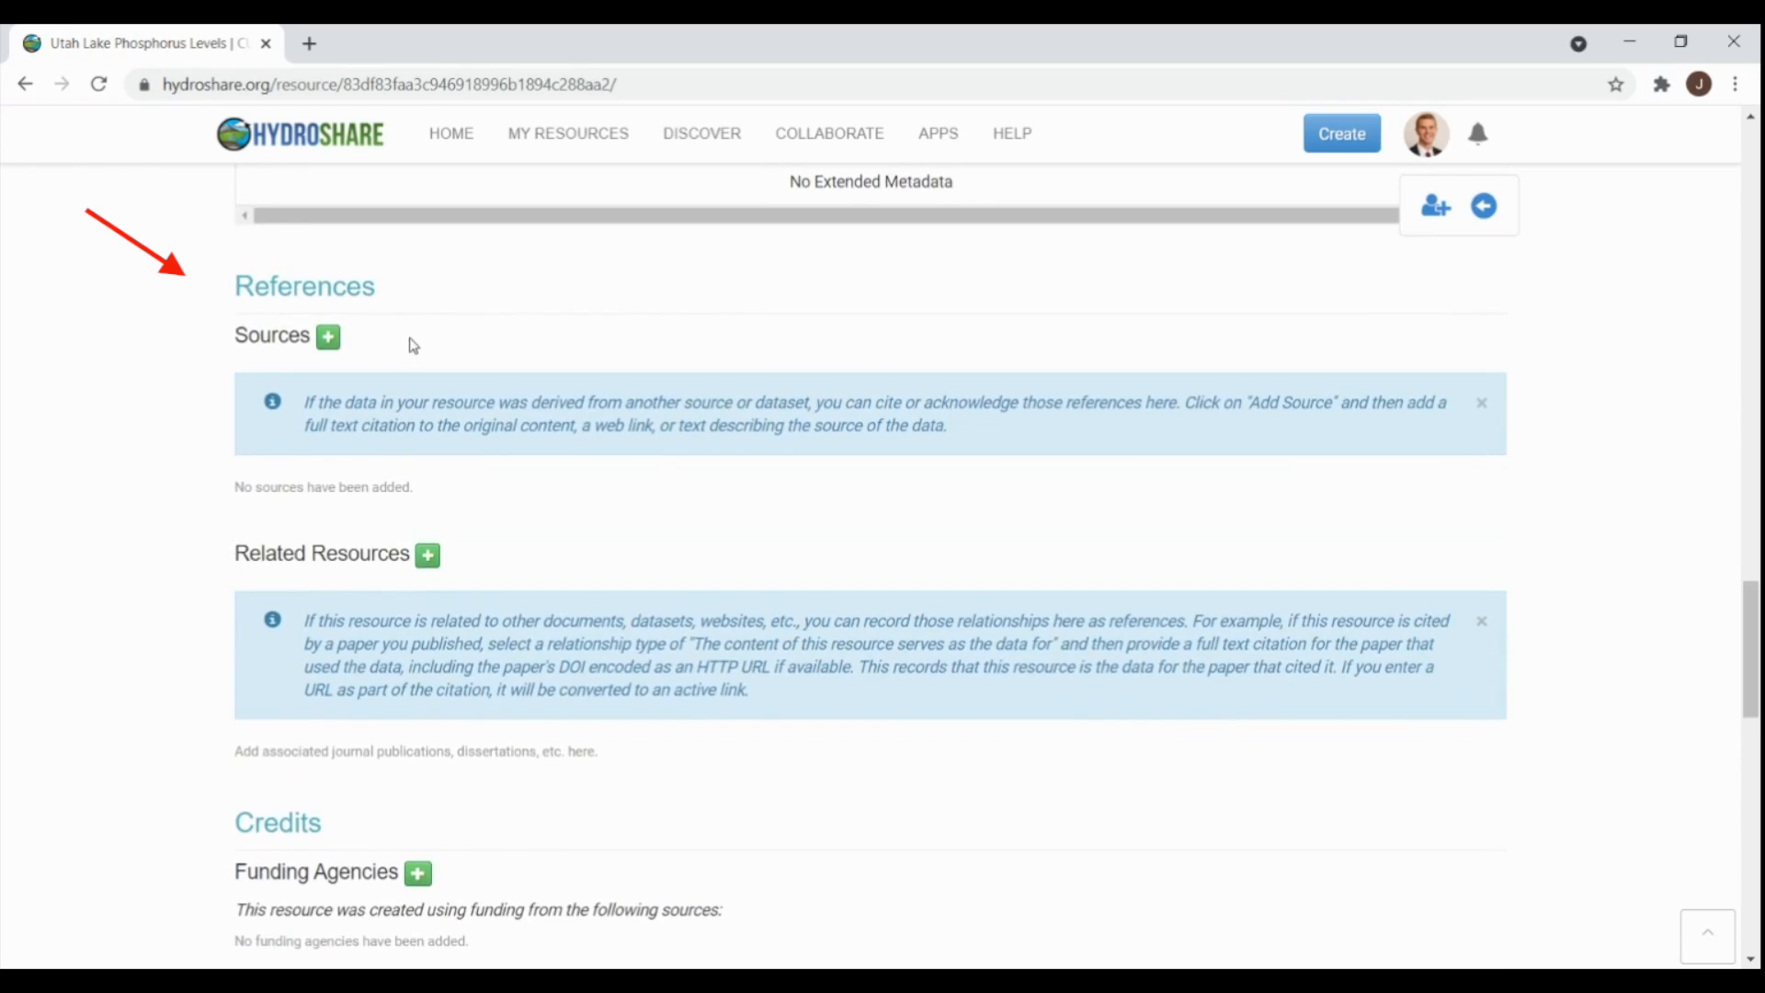
click(332, 337)
click(660, 358)
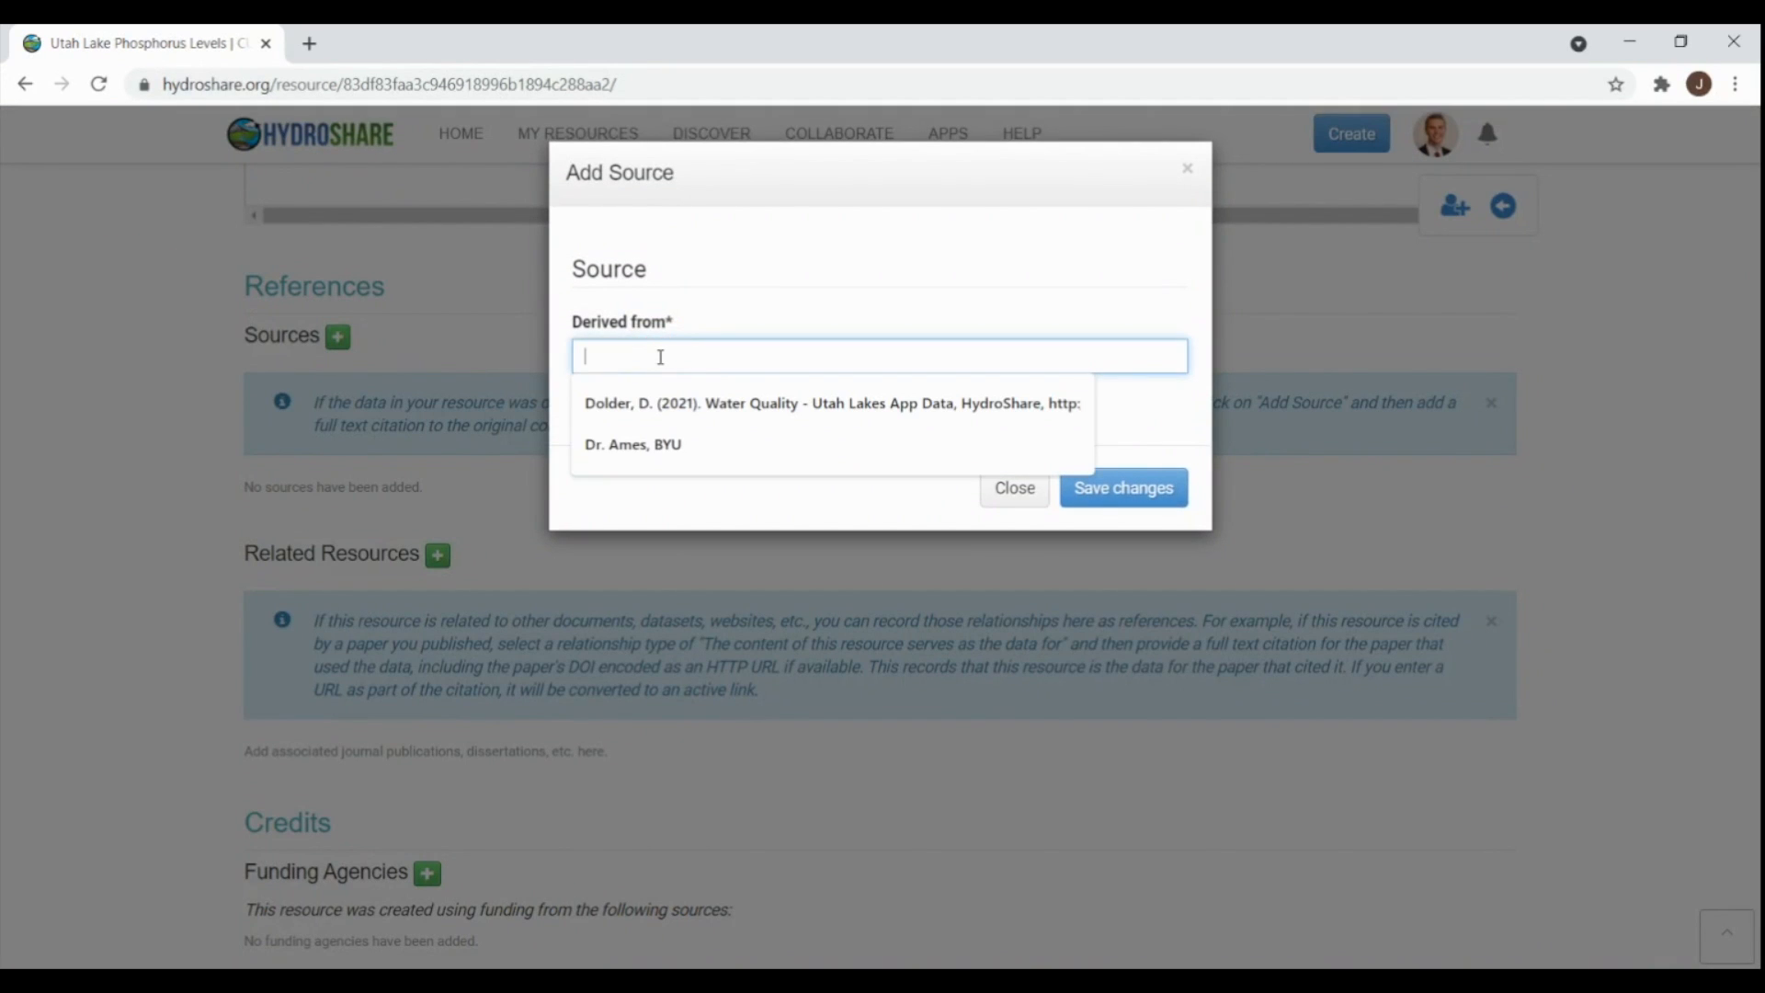
click(662, 403)
click(1132, 487)
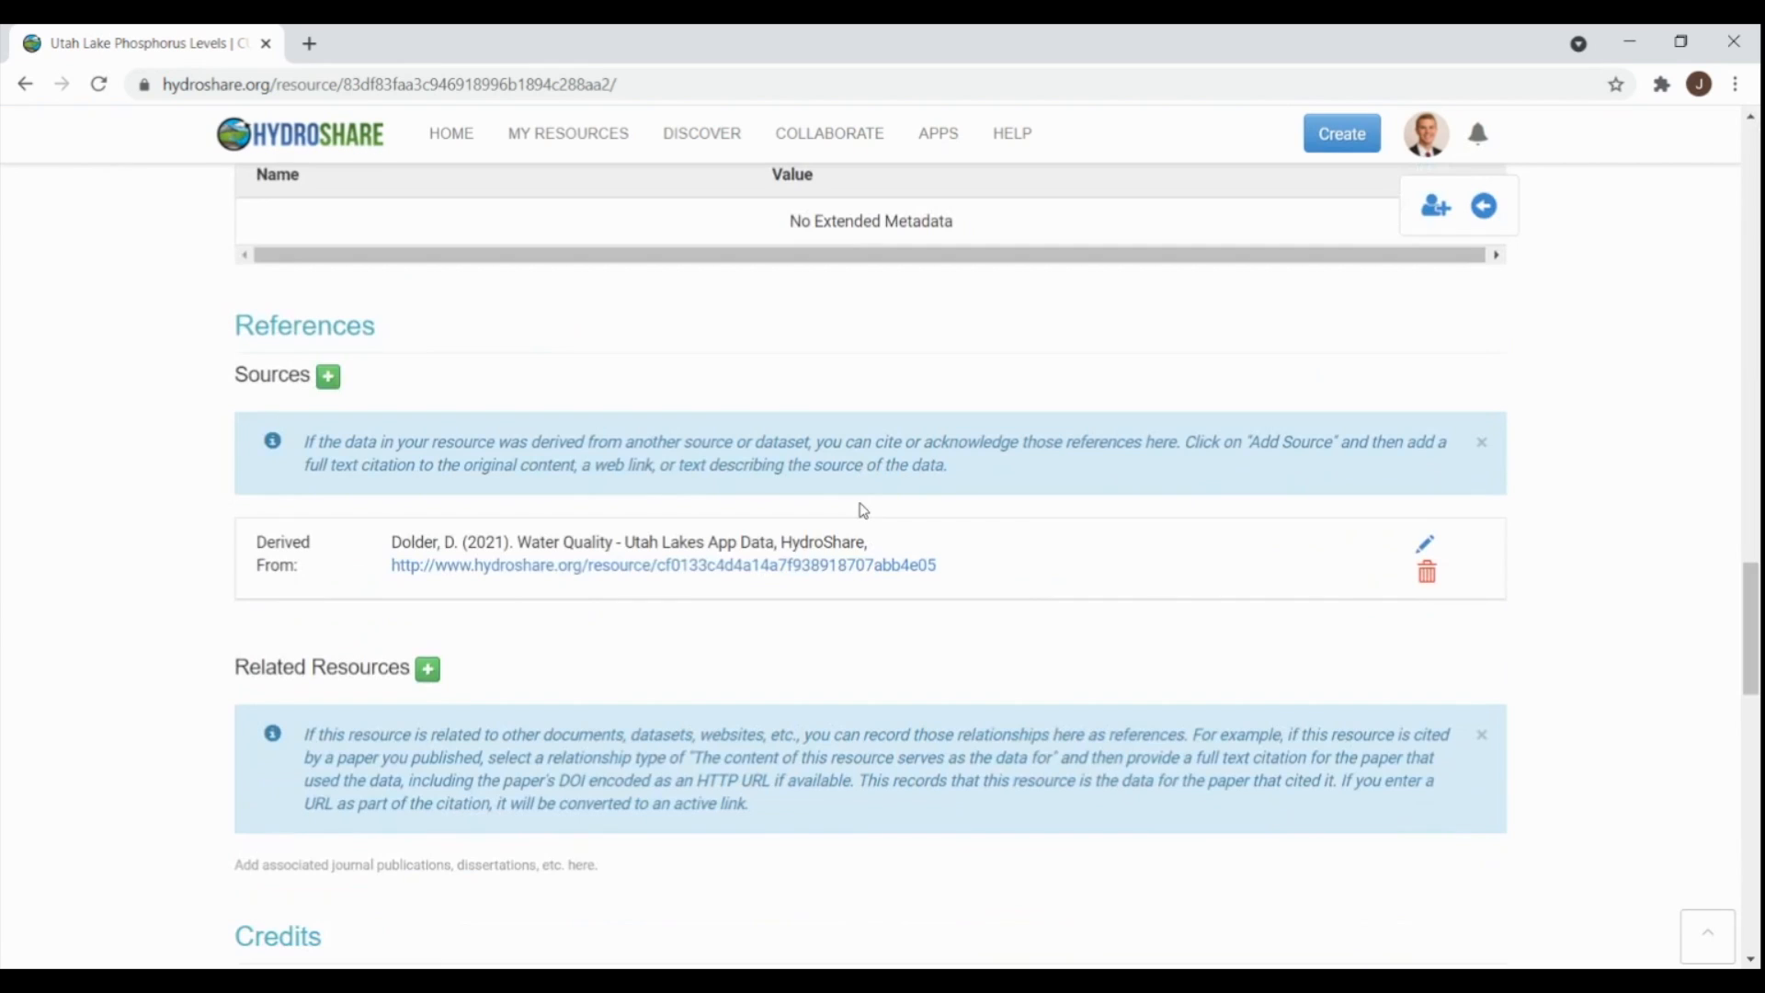
scroll(861, 510, down, 4)
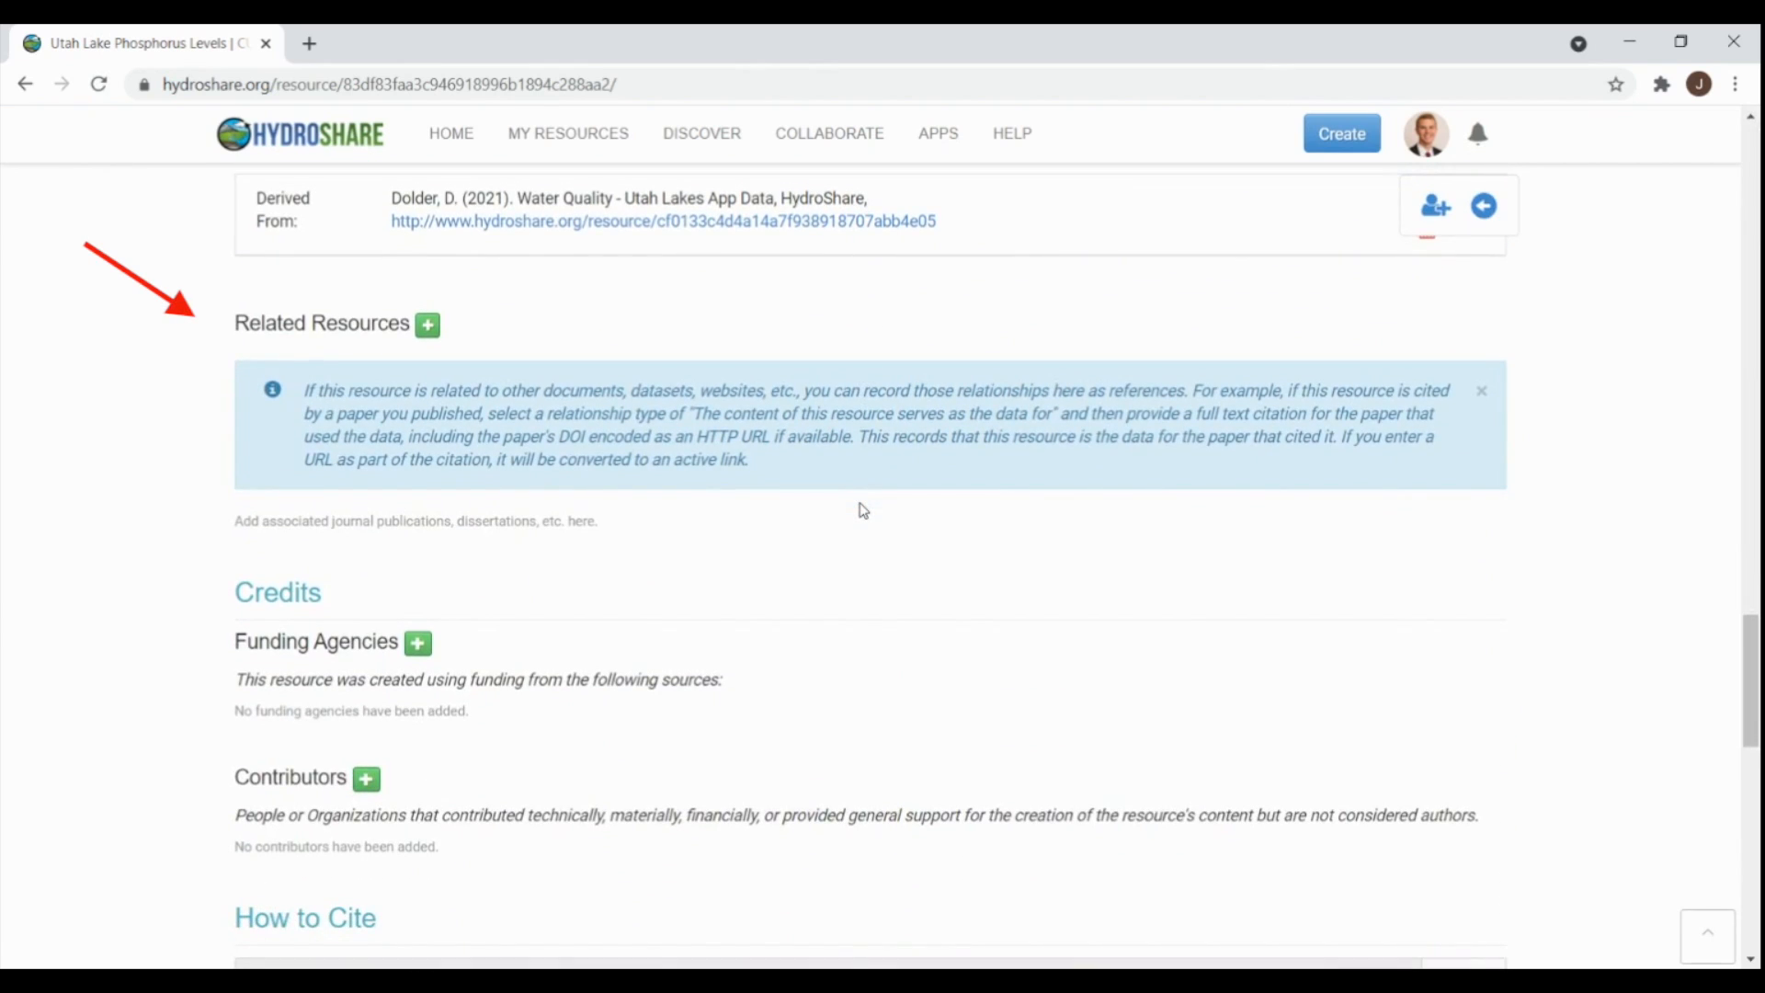
click(425, 328)
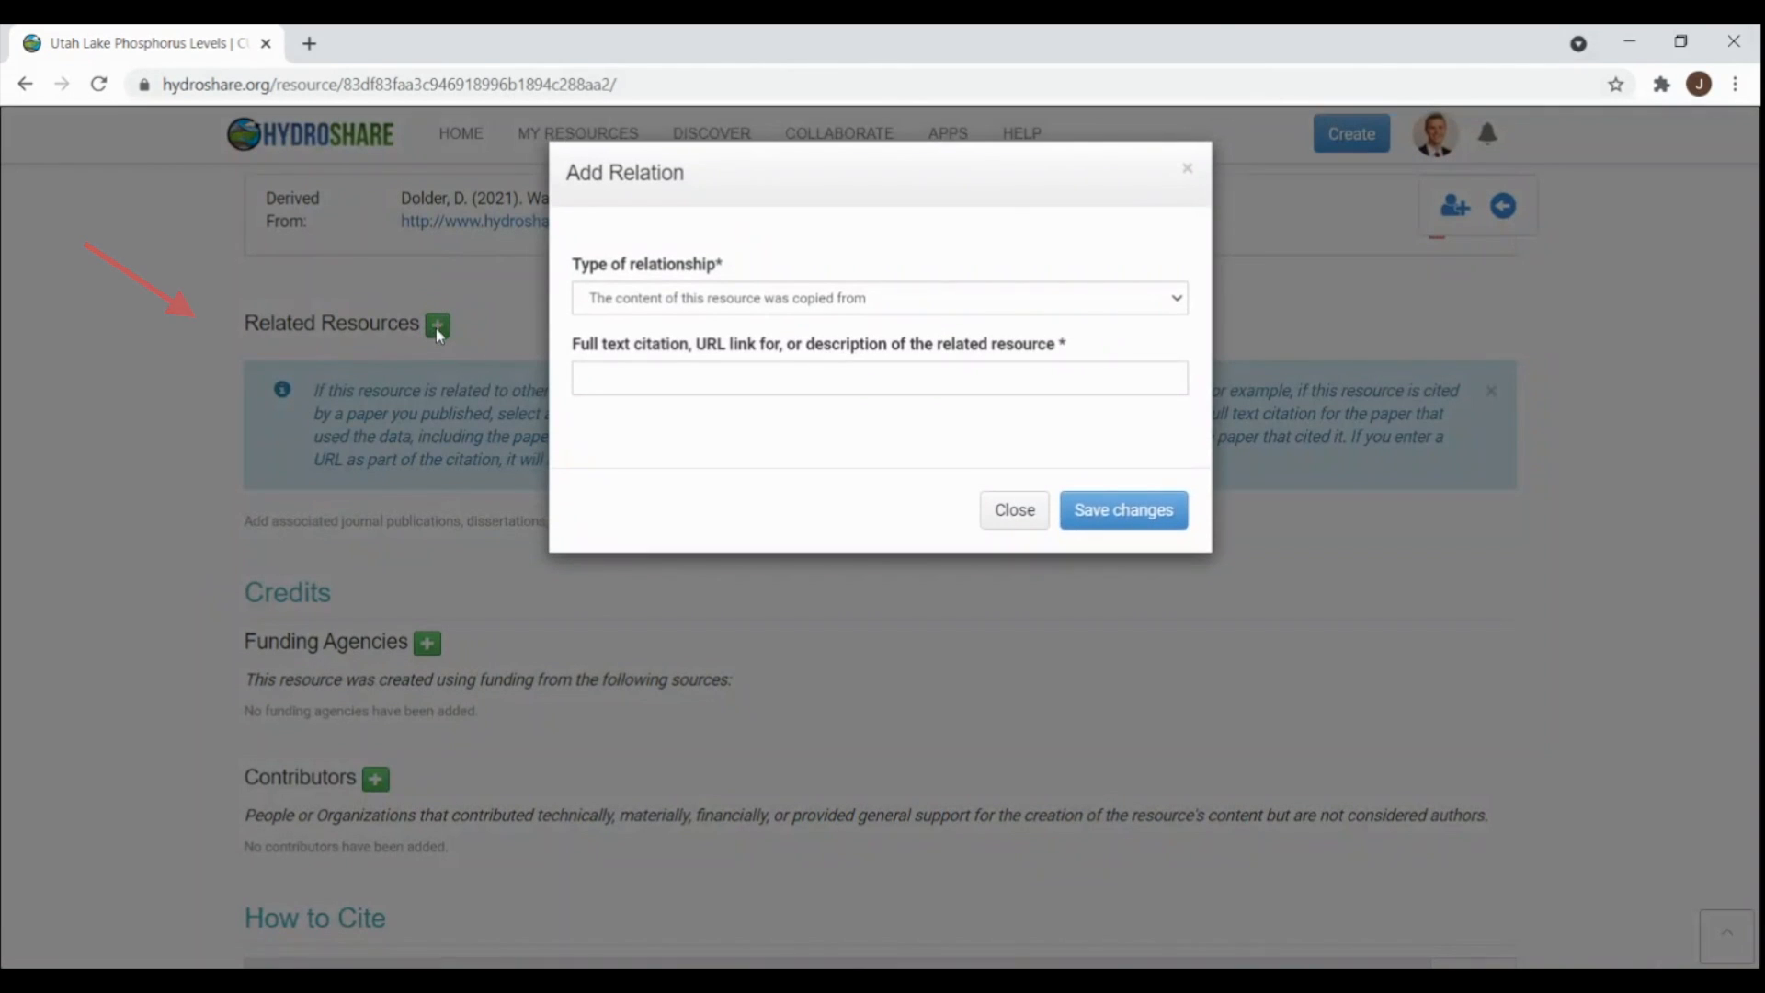
click(1167, 310)
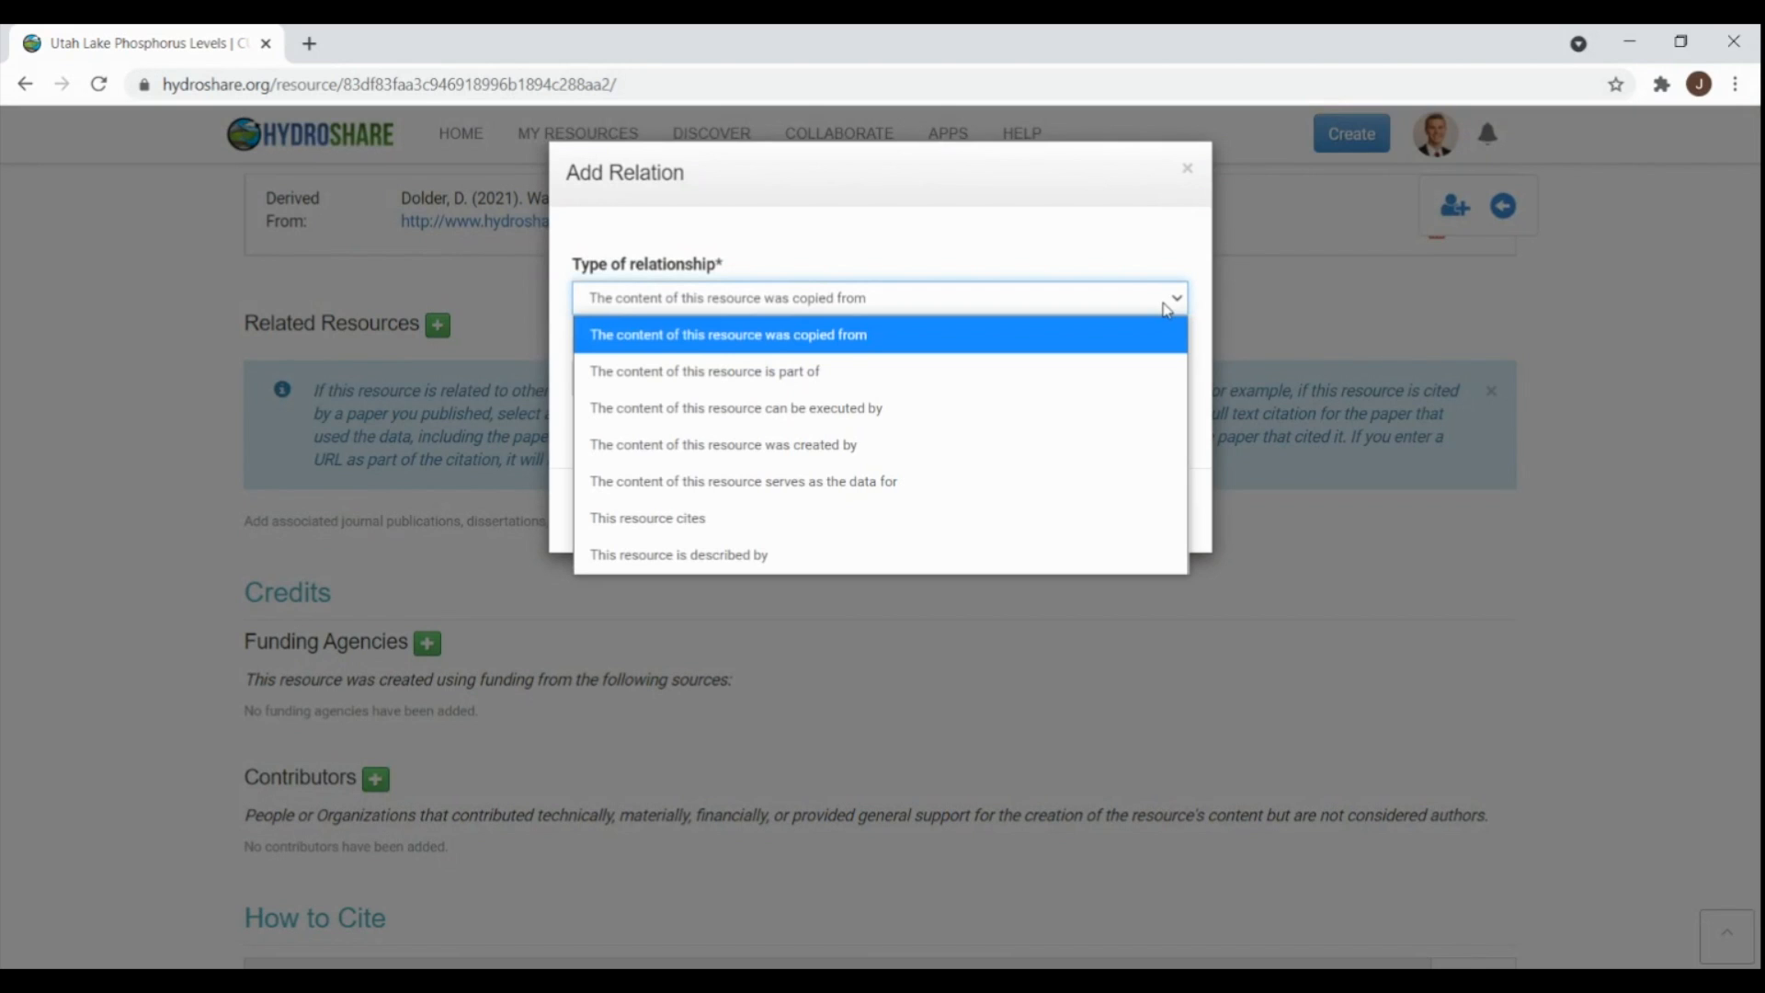
click(1168, 309)
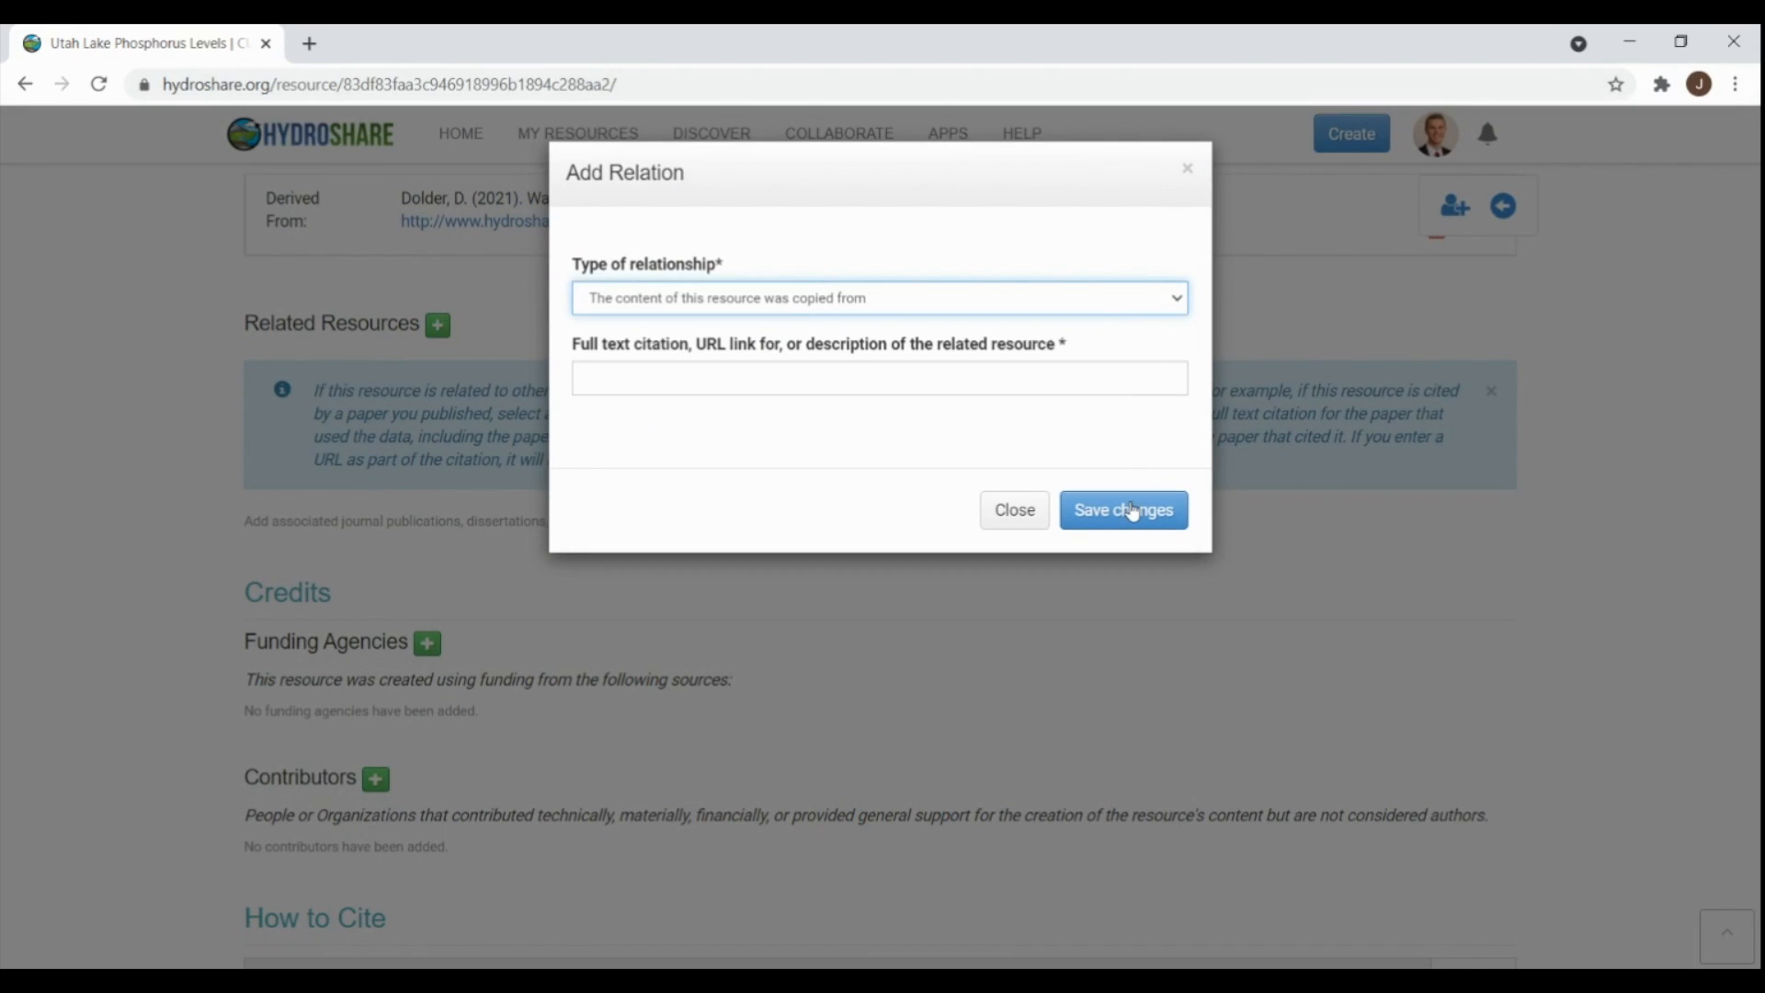
click(1020, 513)
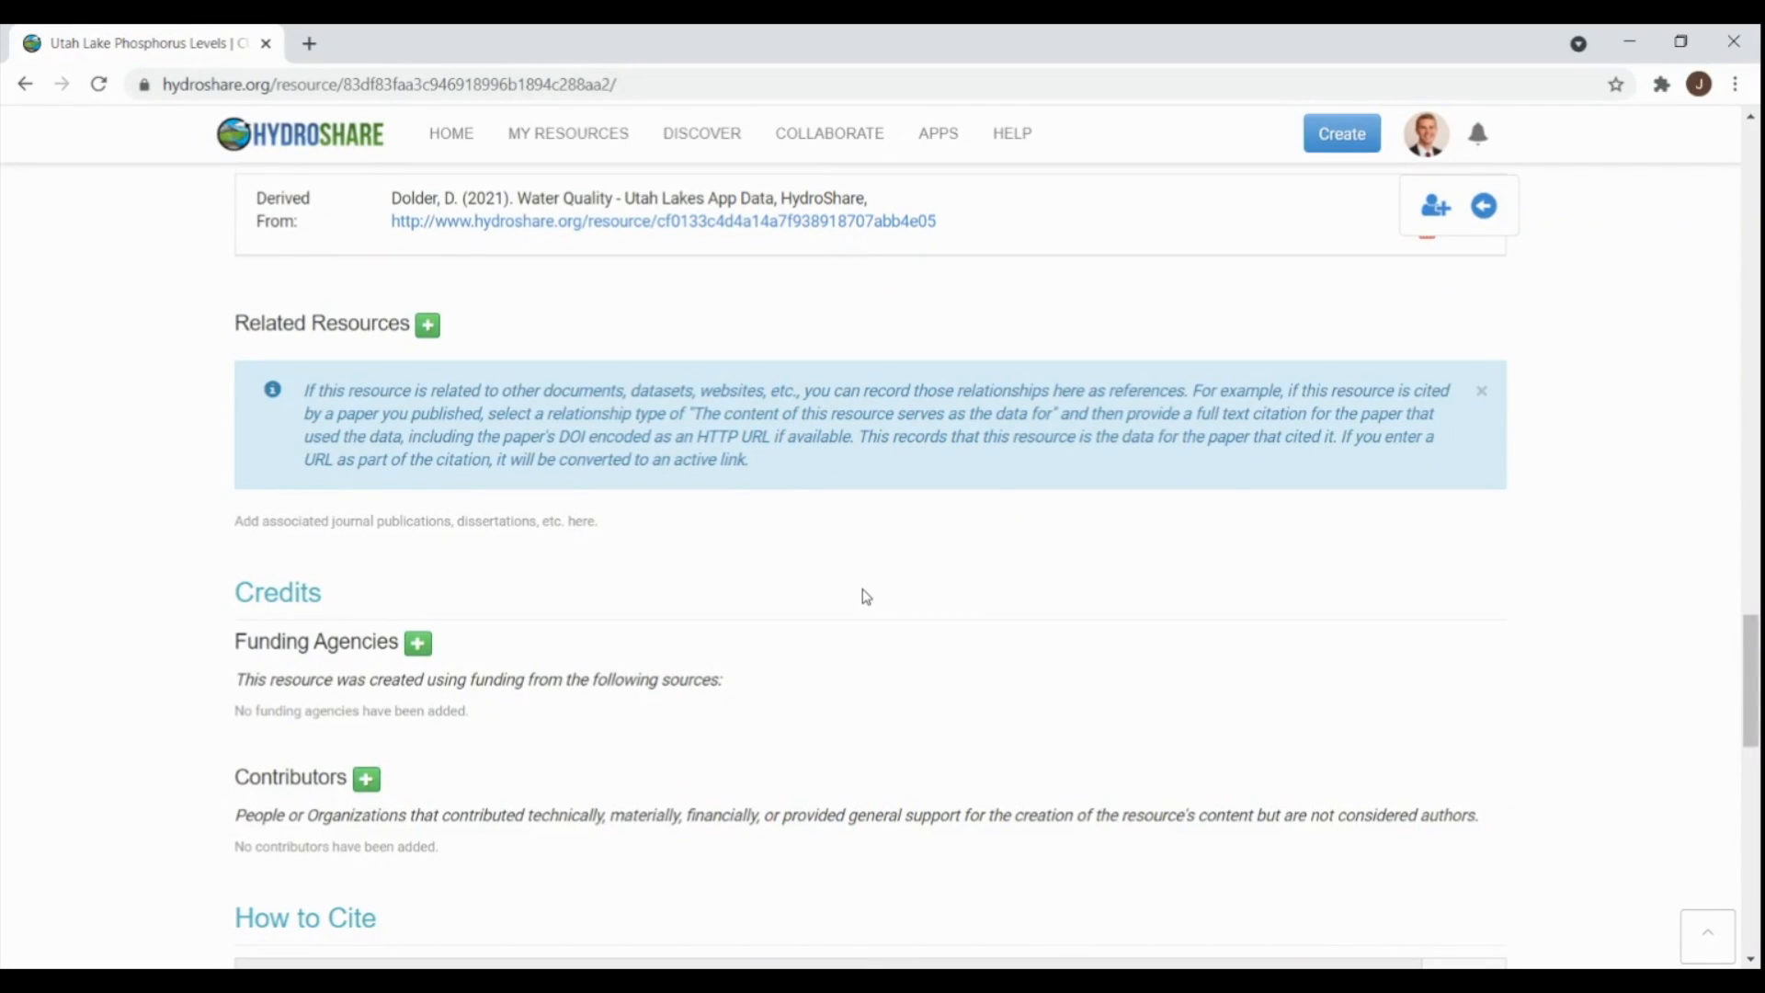
- Add National Science Foundation funding for the Water Research Award, number 1234567
scroll(814, 577, down, 2)
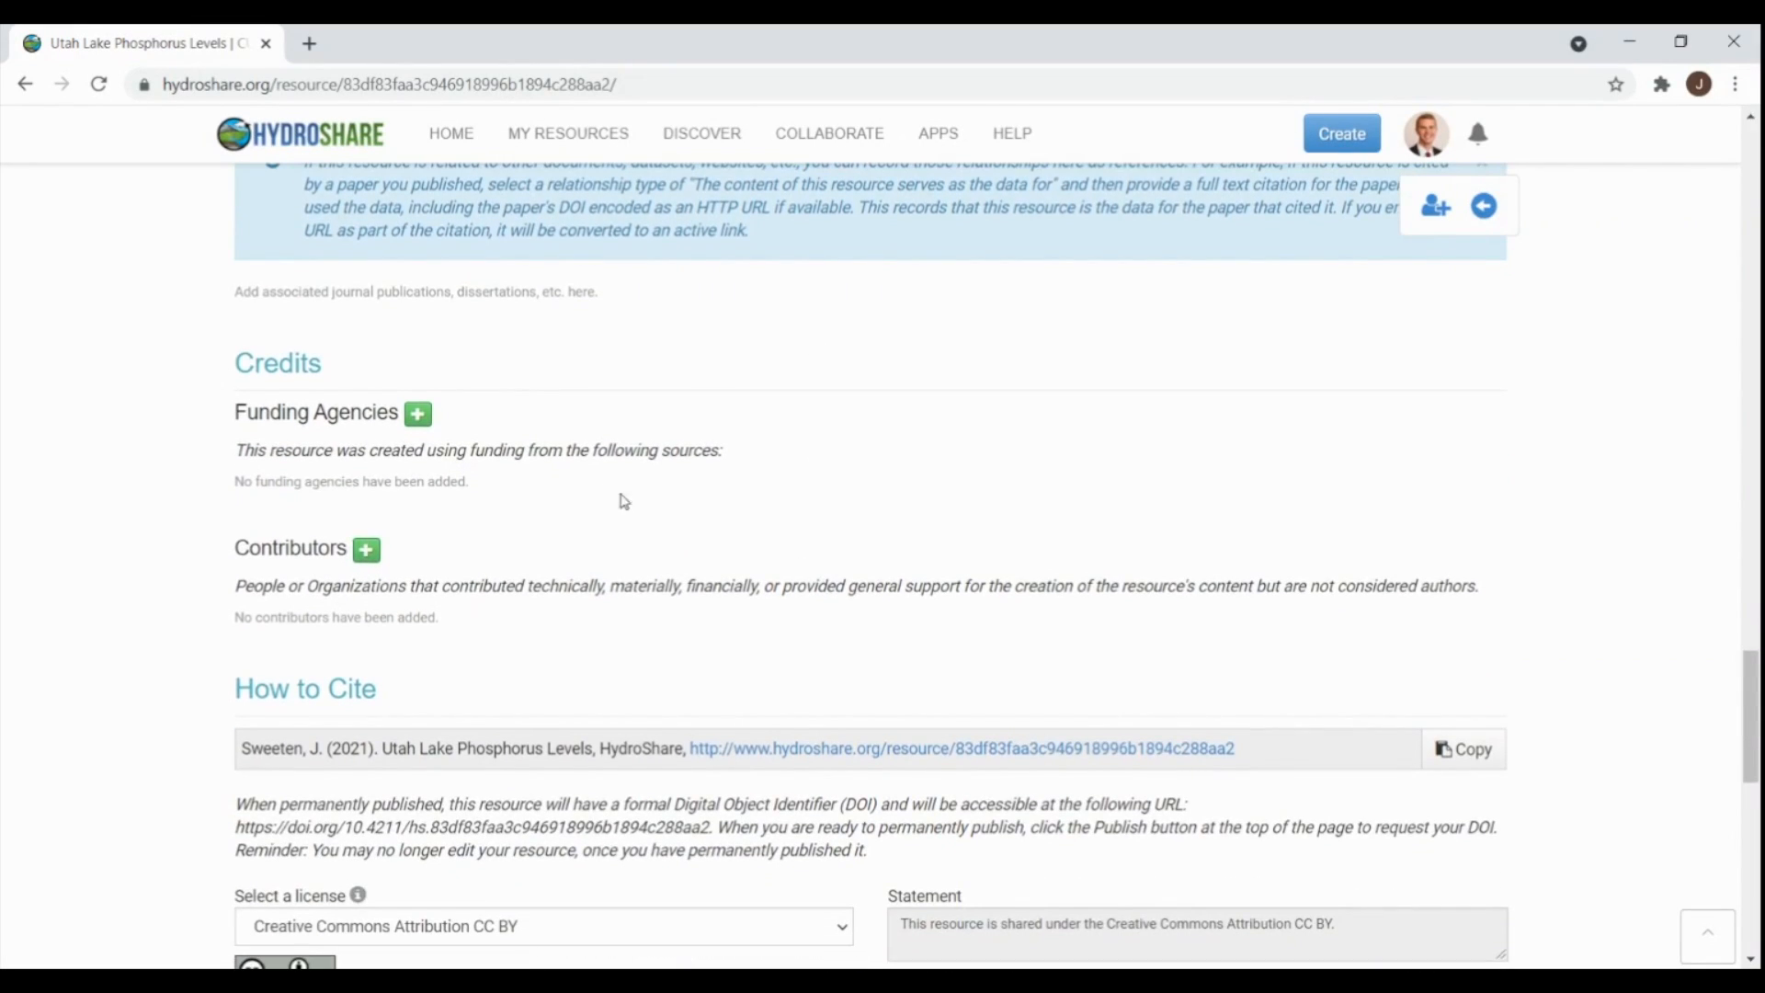
click(416, 416)
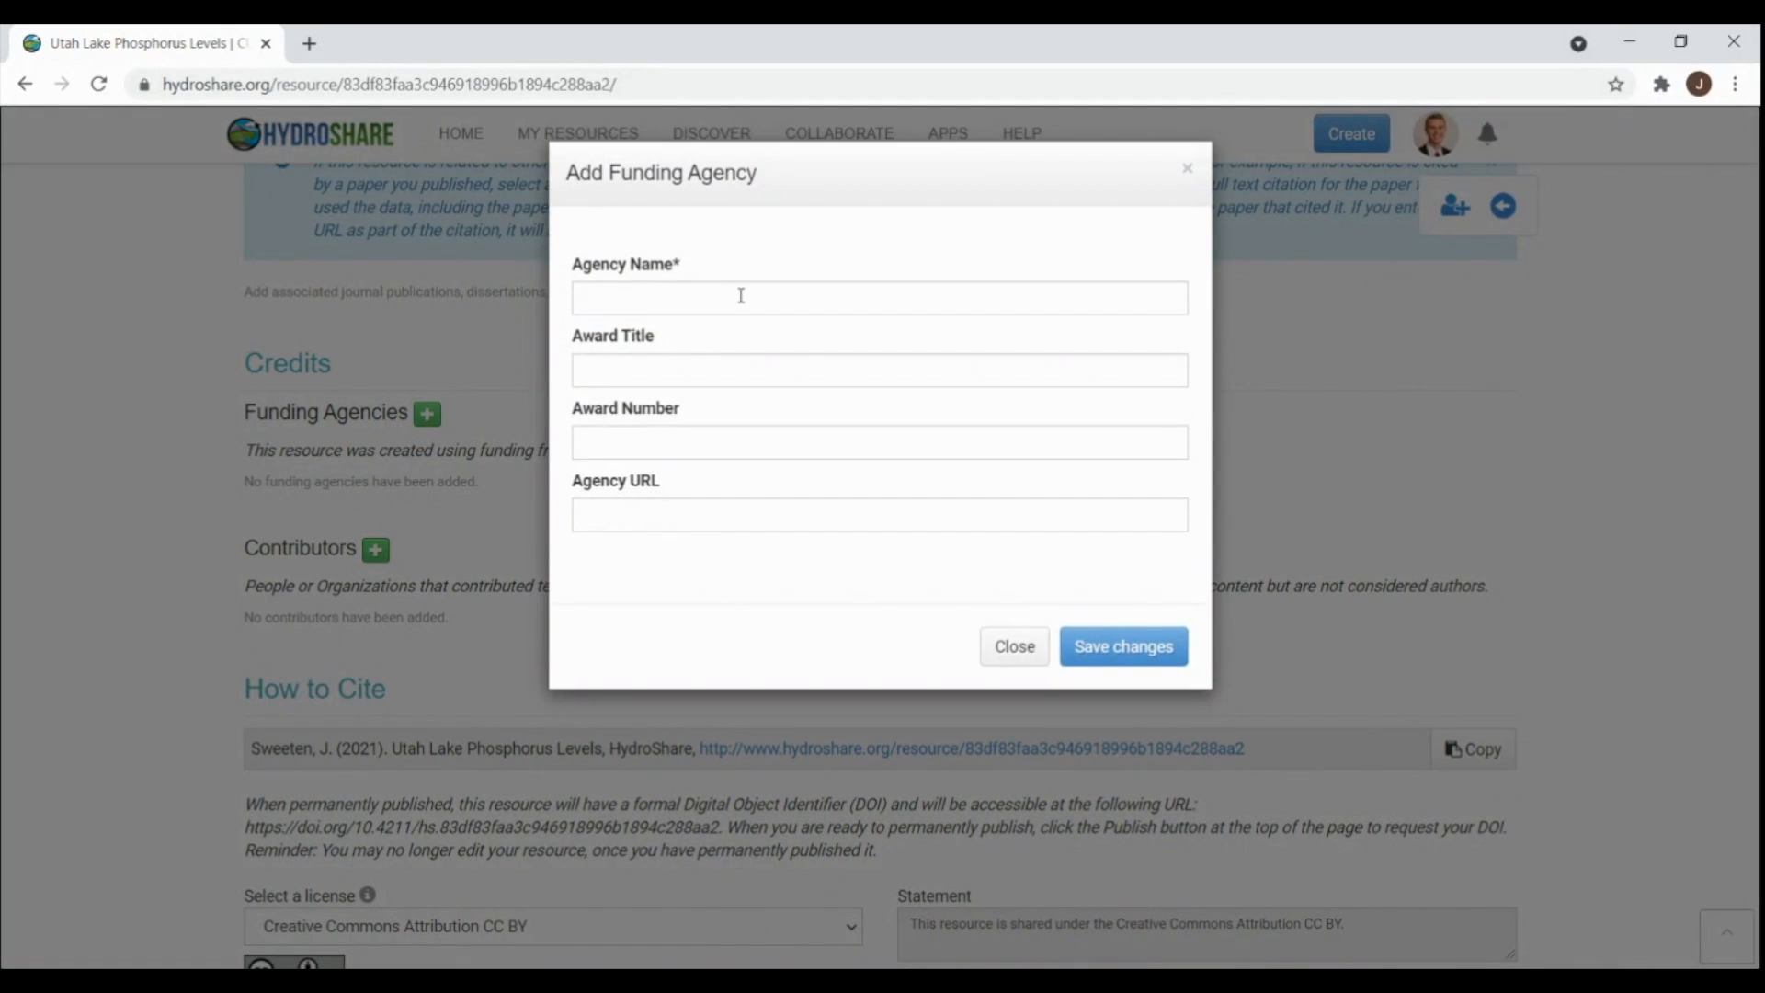
click(741, 295)
click(701, 346)
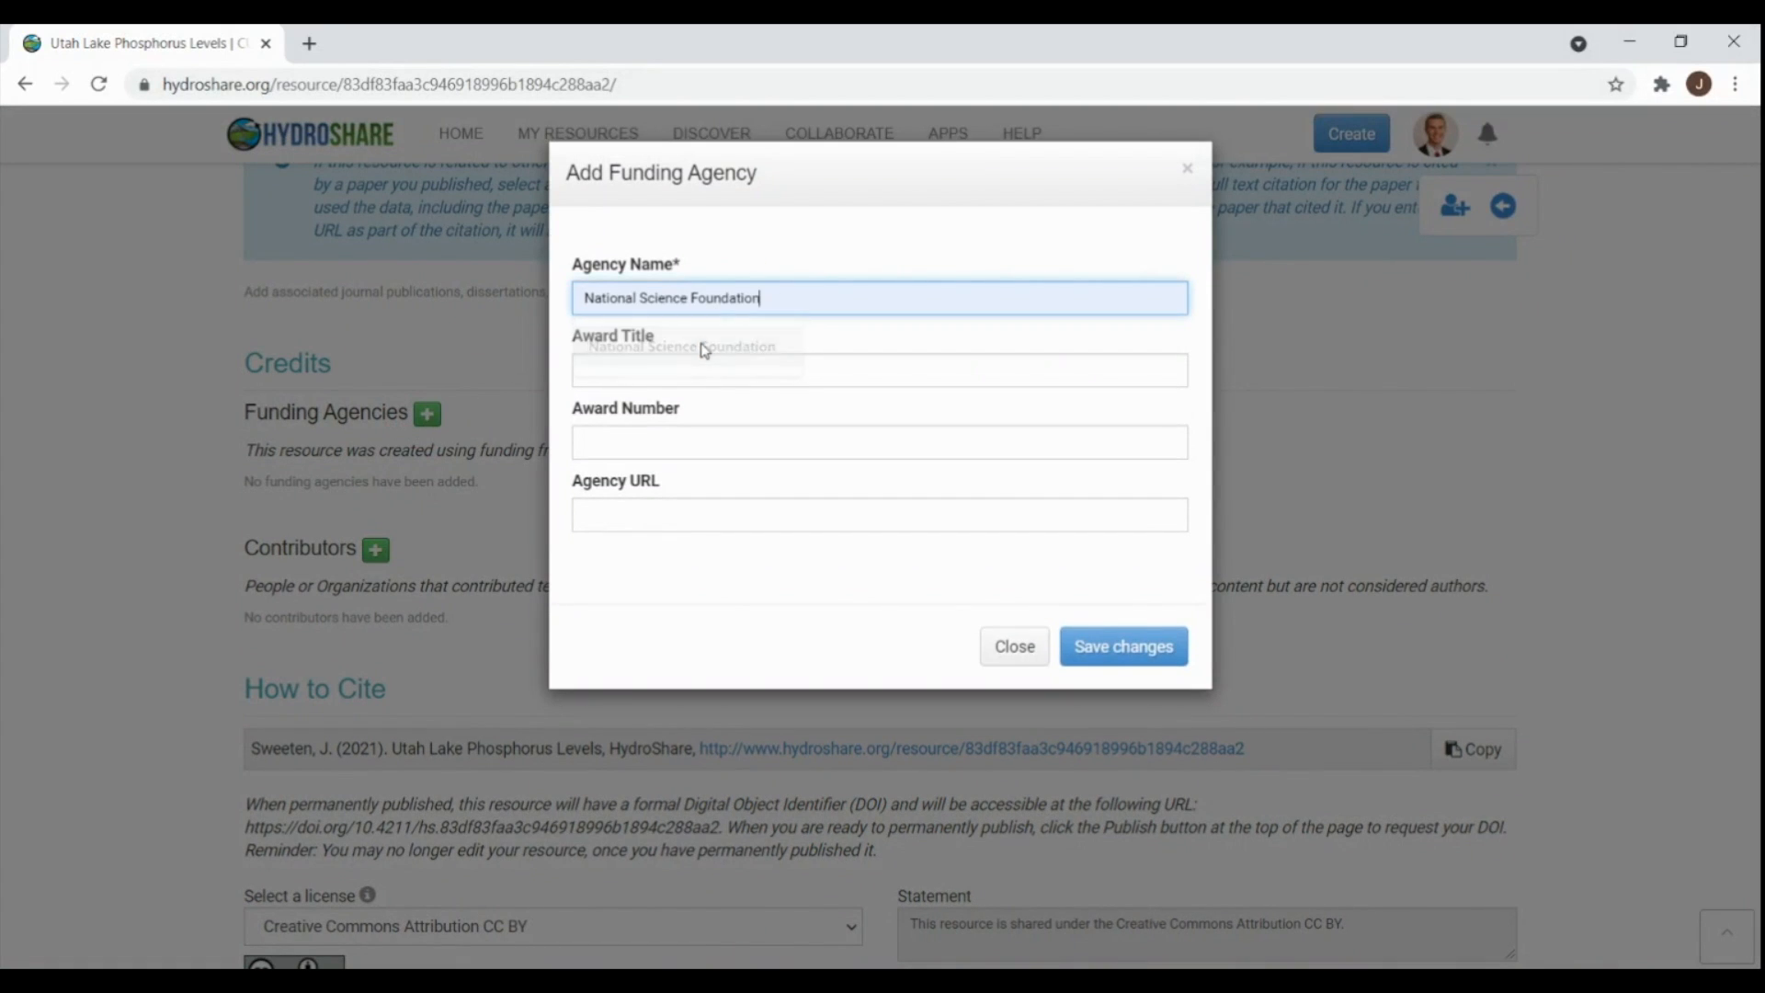
click(706, 369)
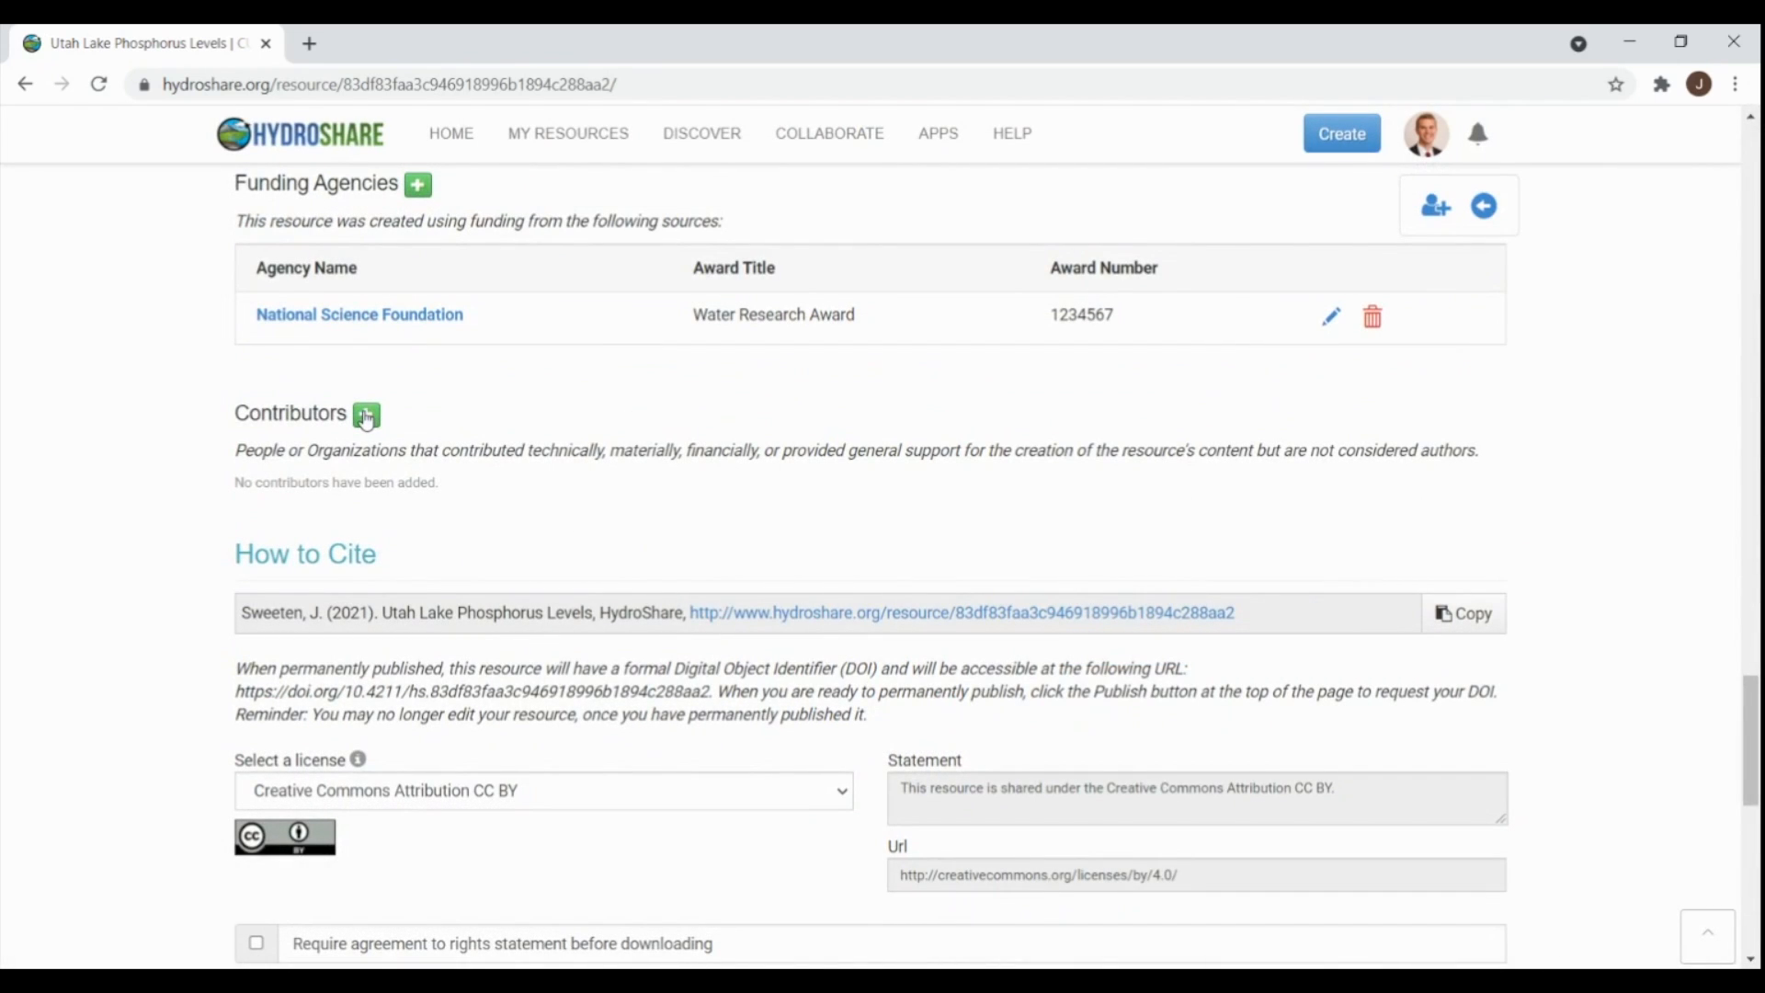
- Add an existing Brigham Young University HydroShare user as a contributor
click(366, 415)
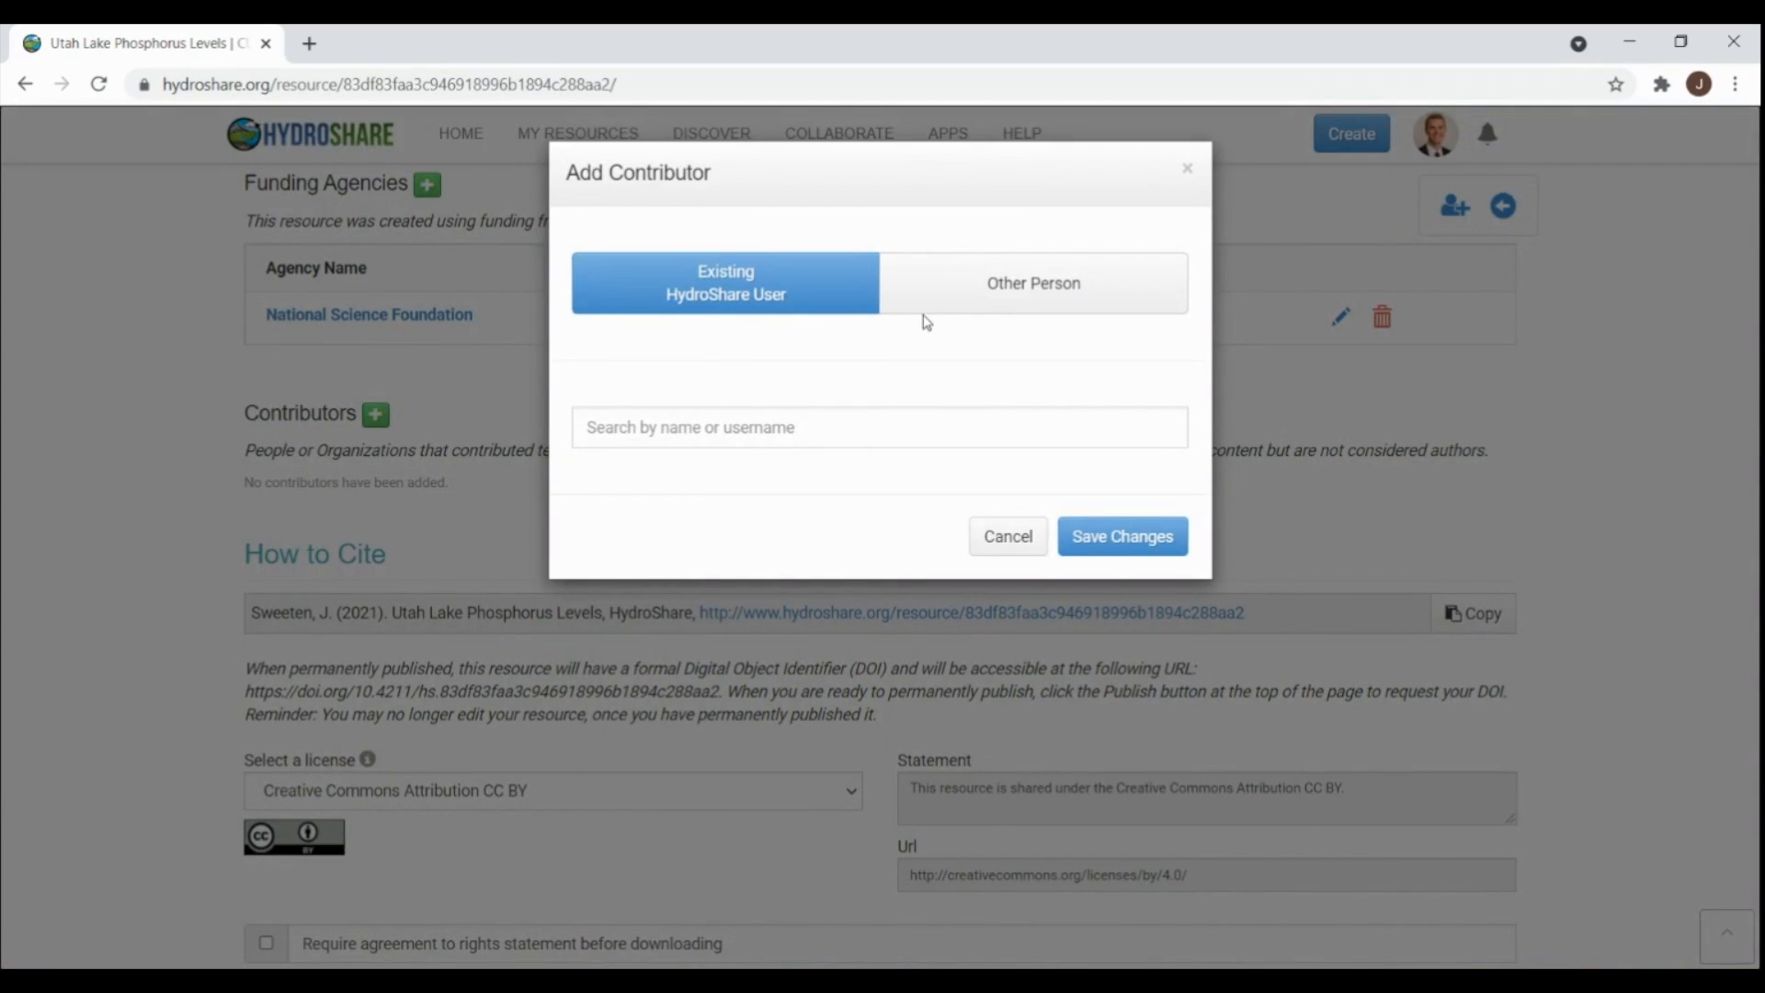
click(1006, 298)
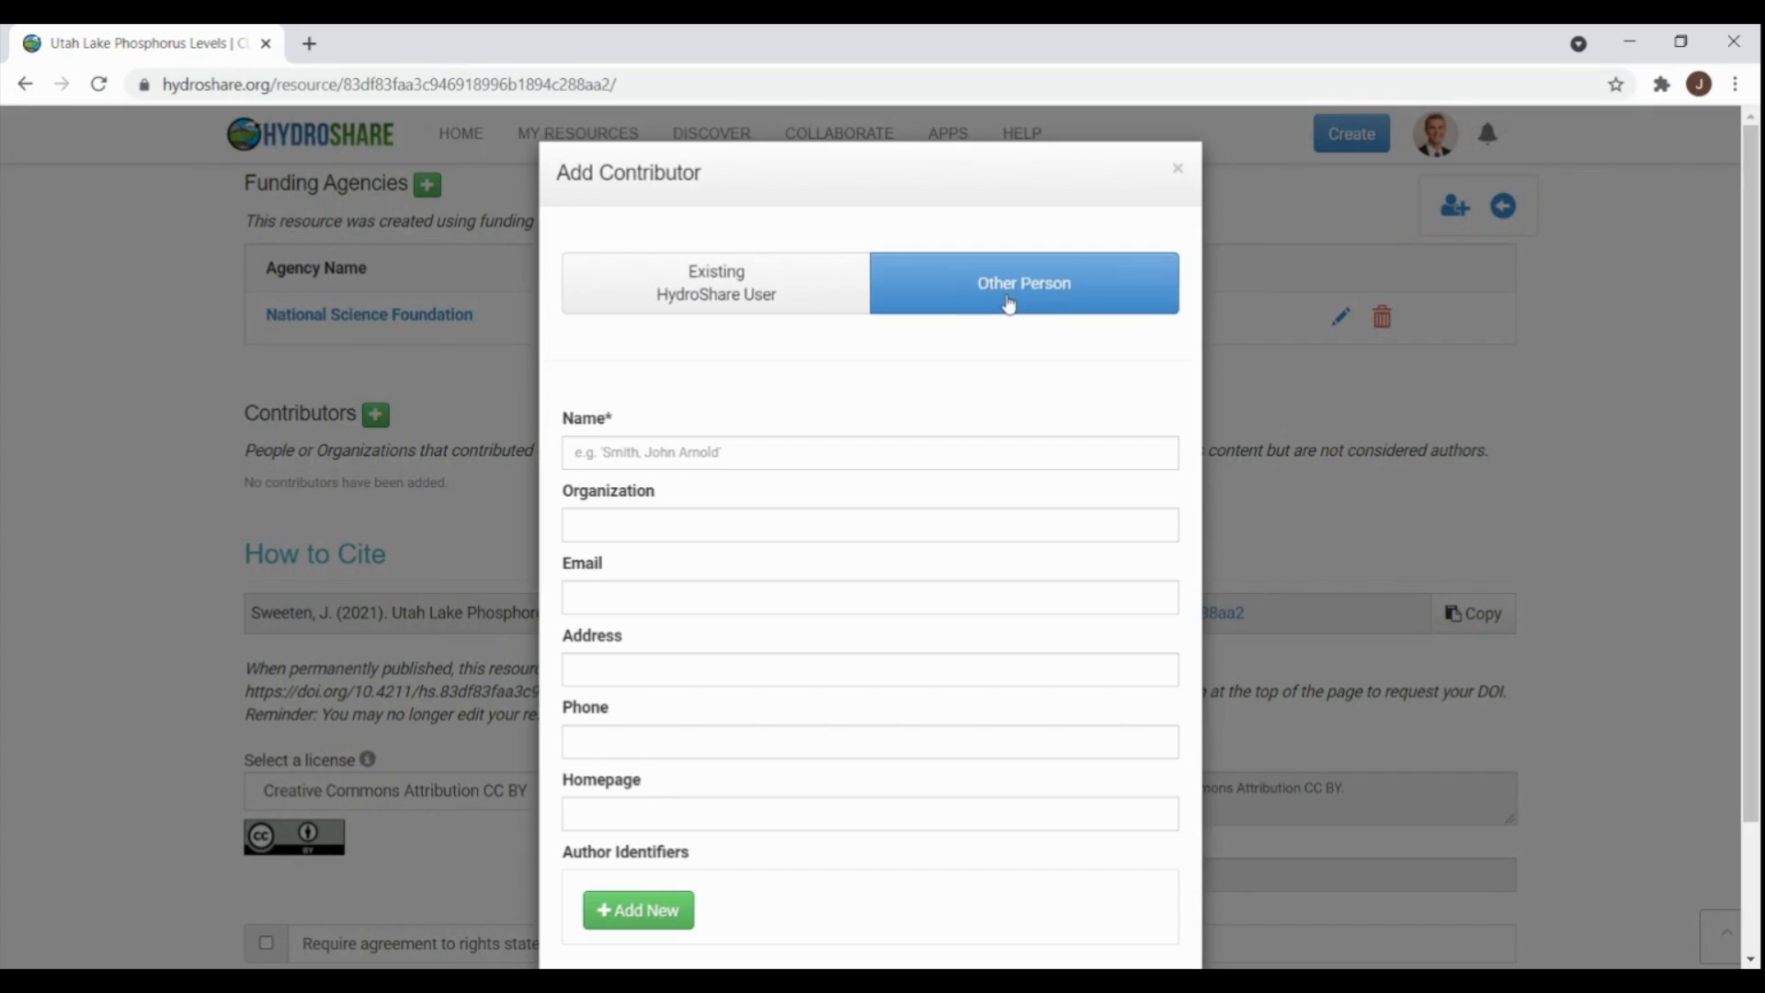
click(732, 303)
click(761, 424)
text(dan ames)
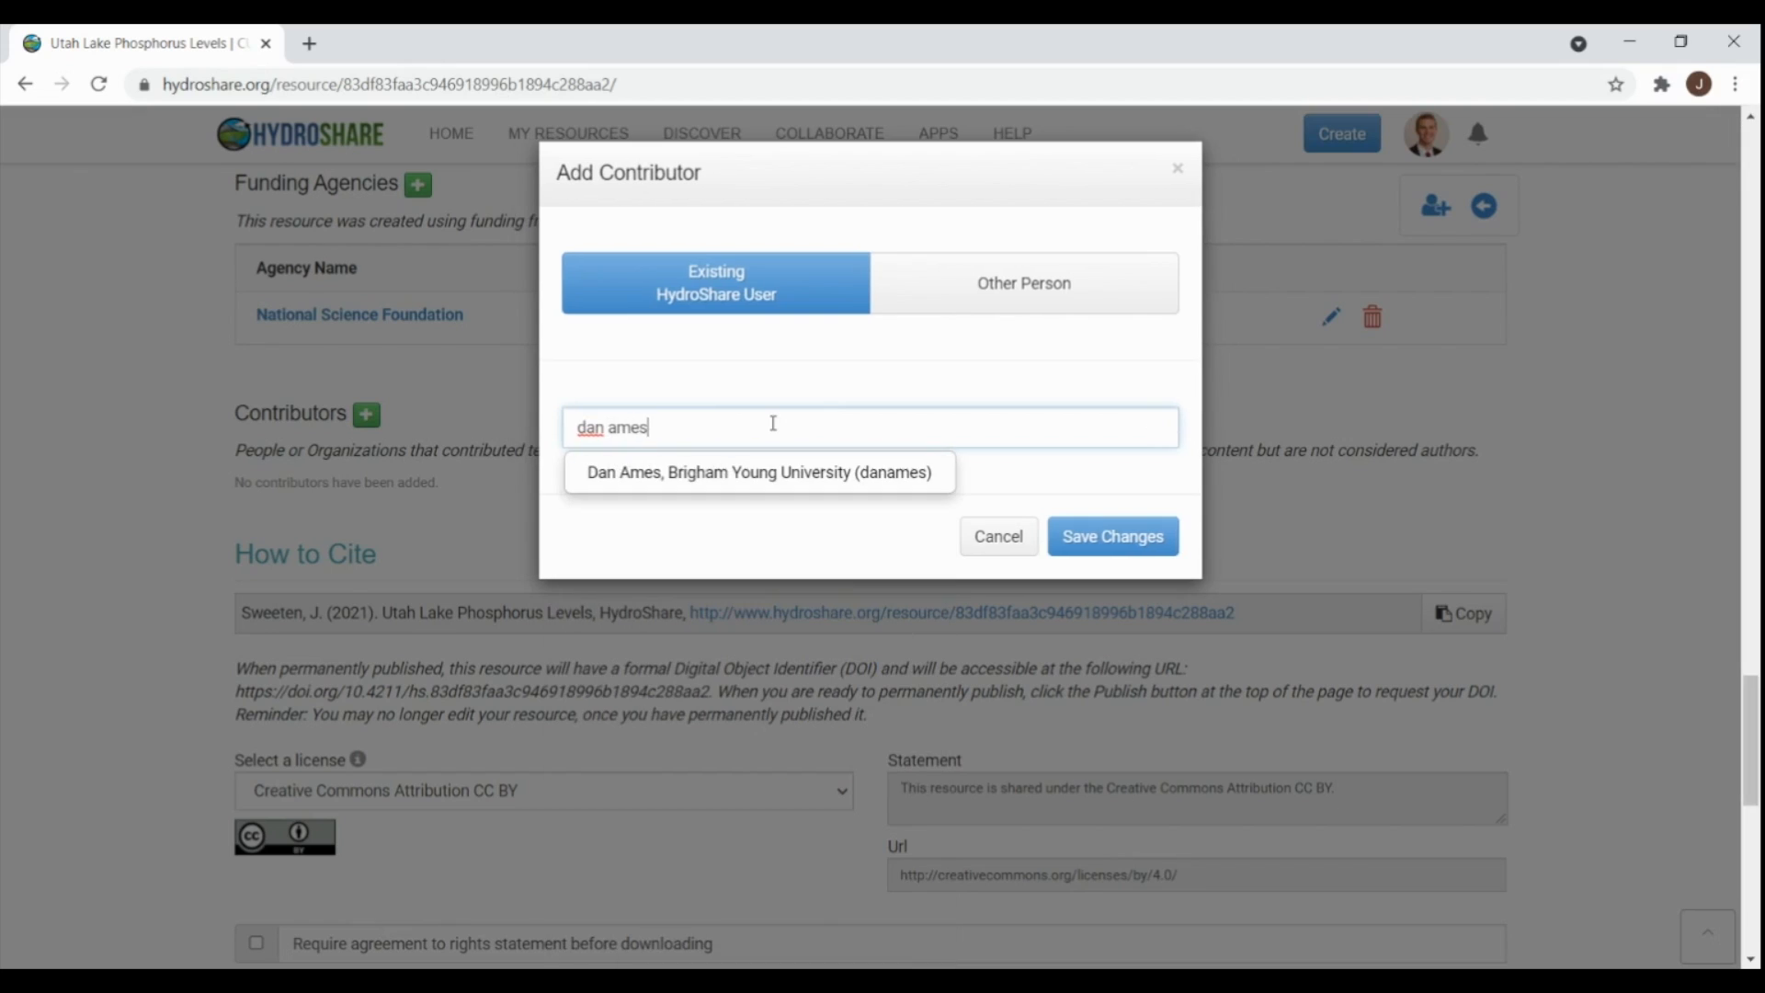
click(767, 472)
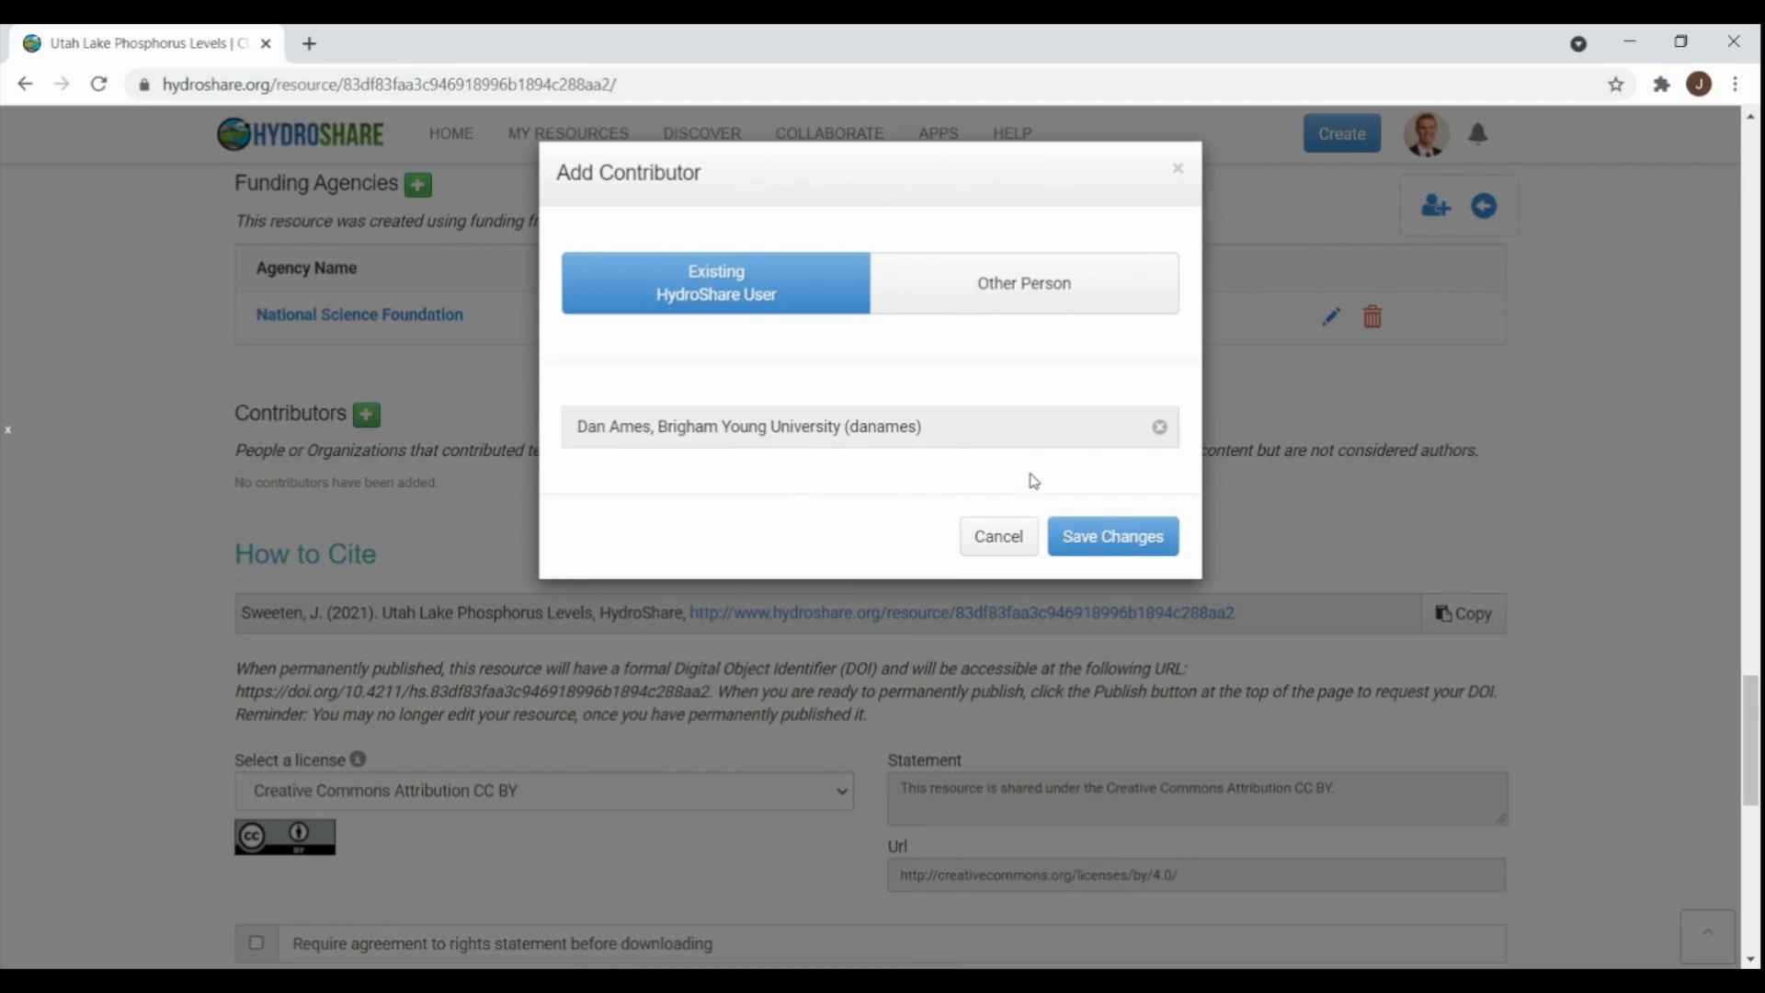
click(1112, 538)
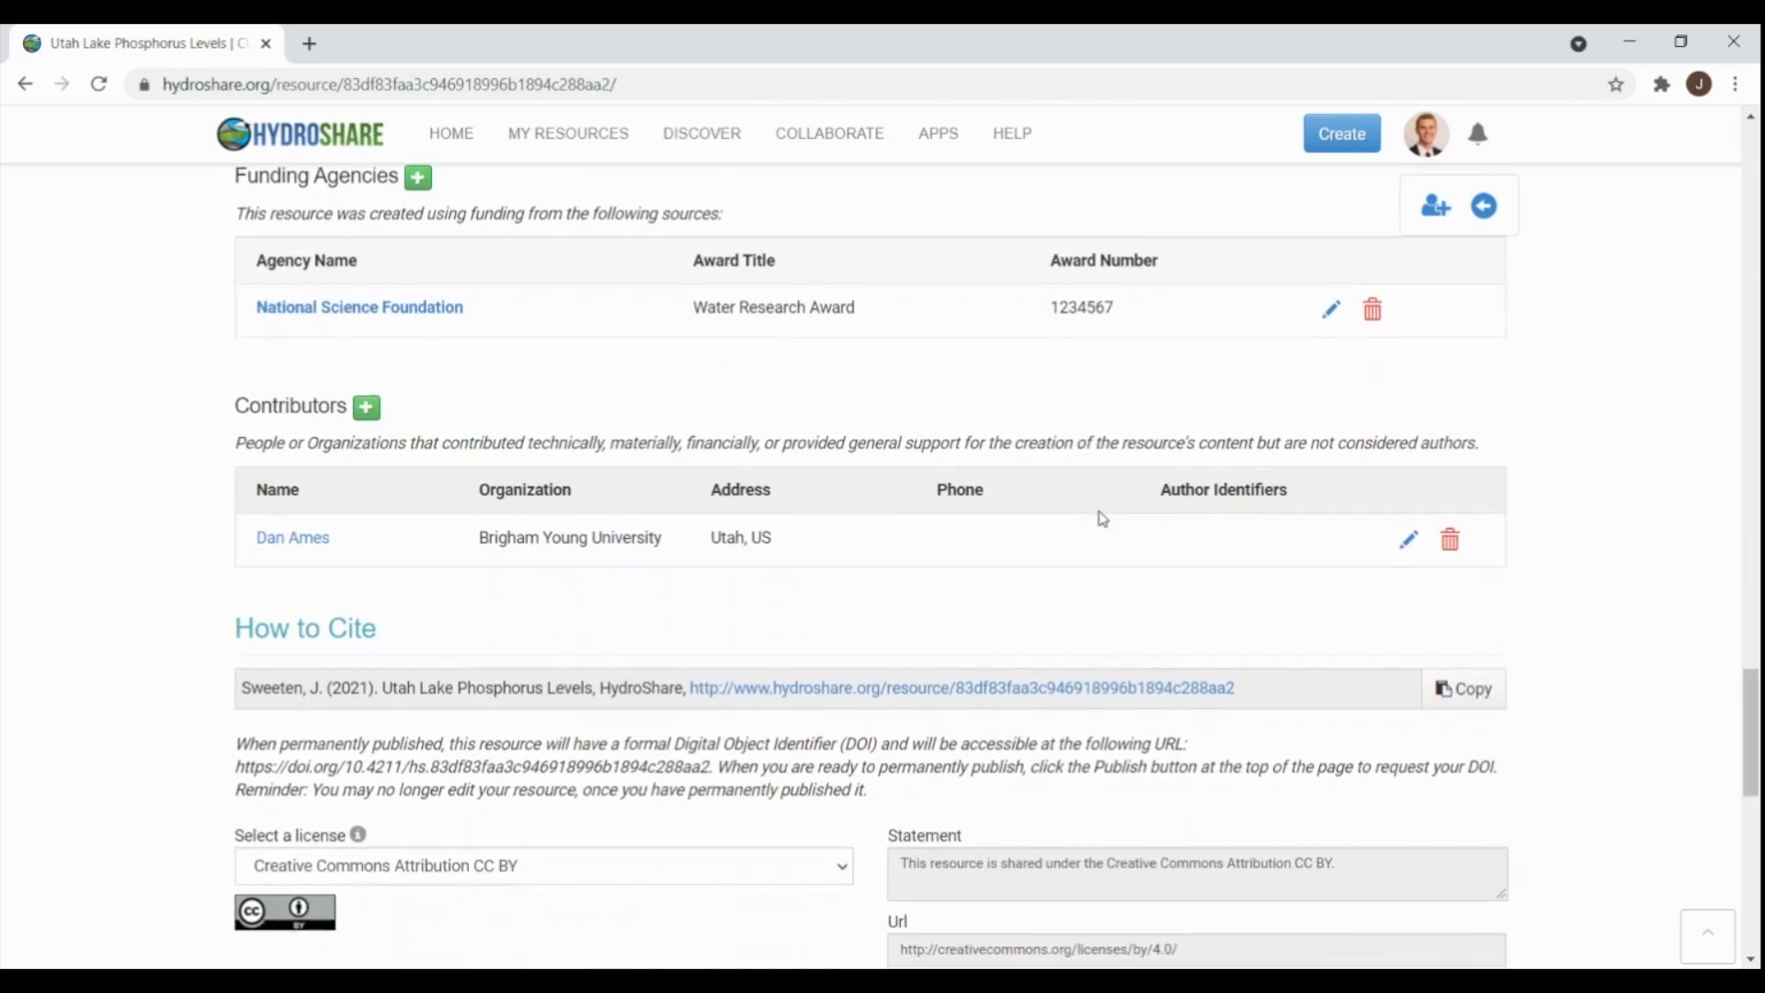
scroll(1099, 517, down, 2)
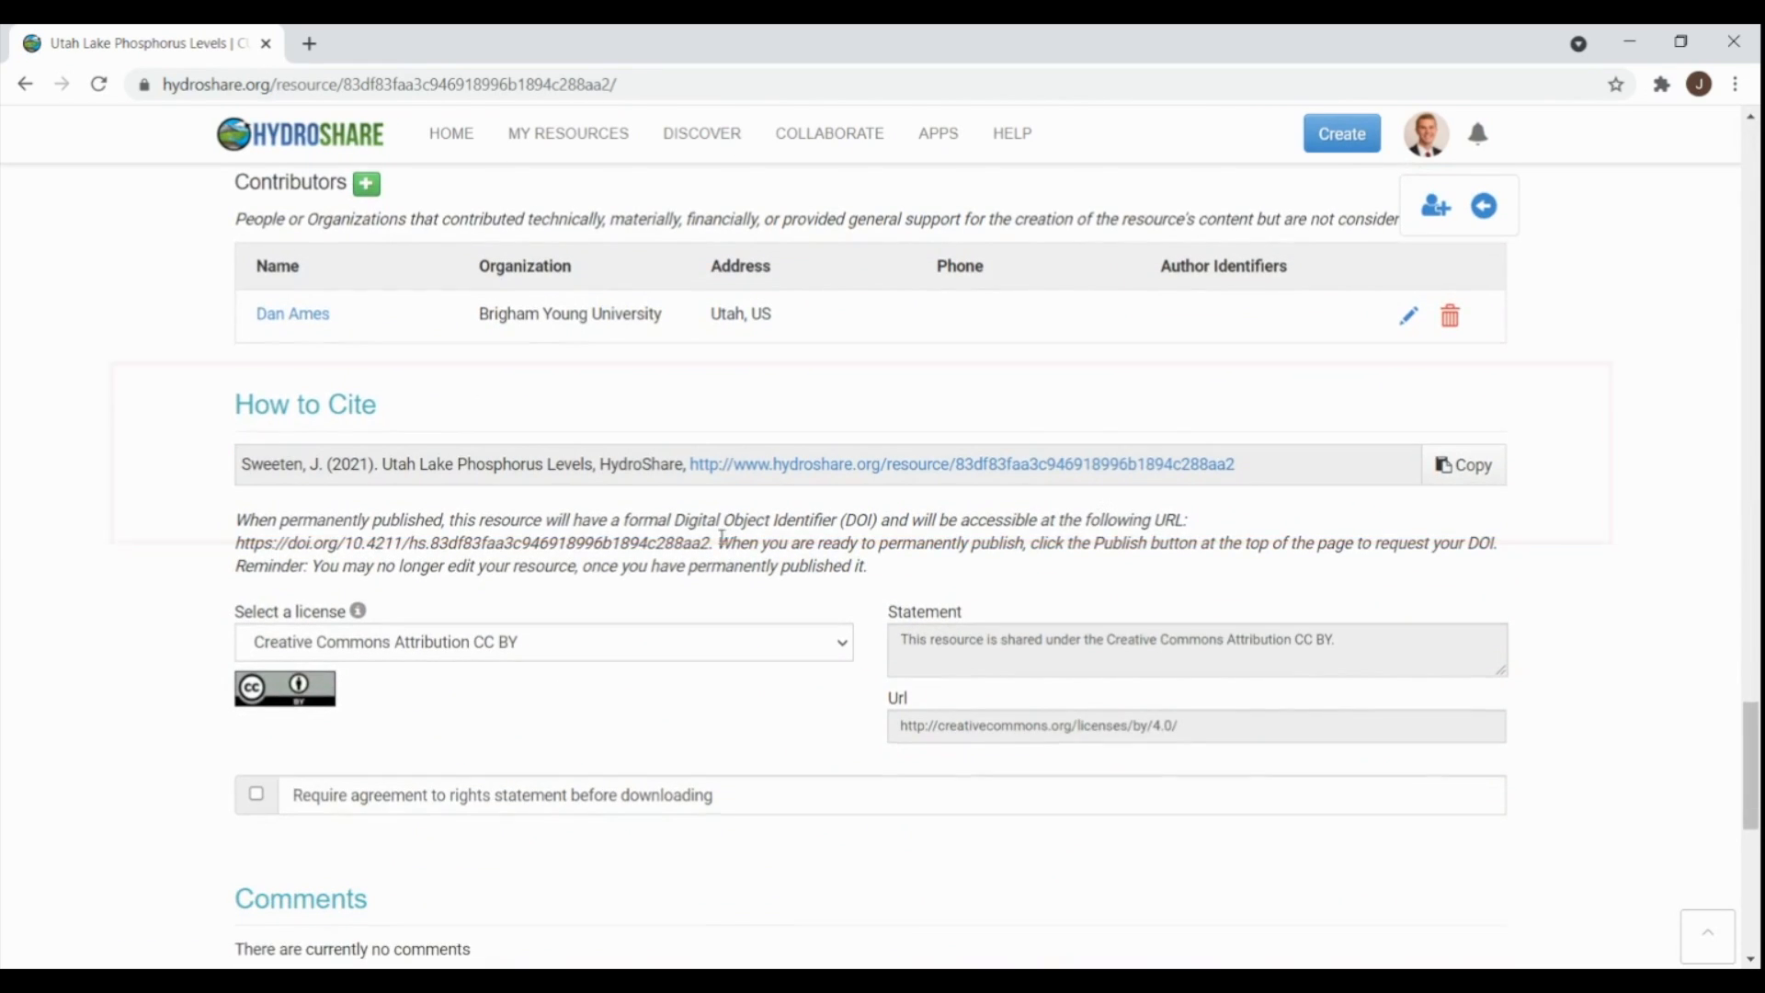
scroll(731, 528, down, 1)
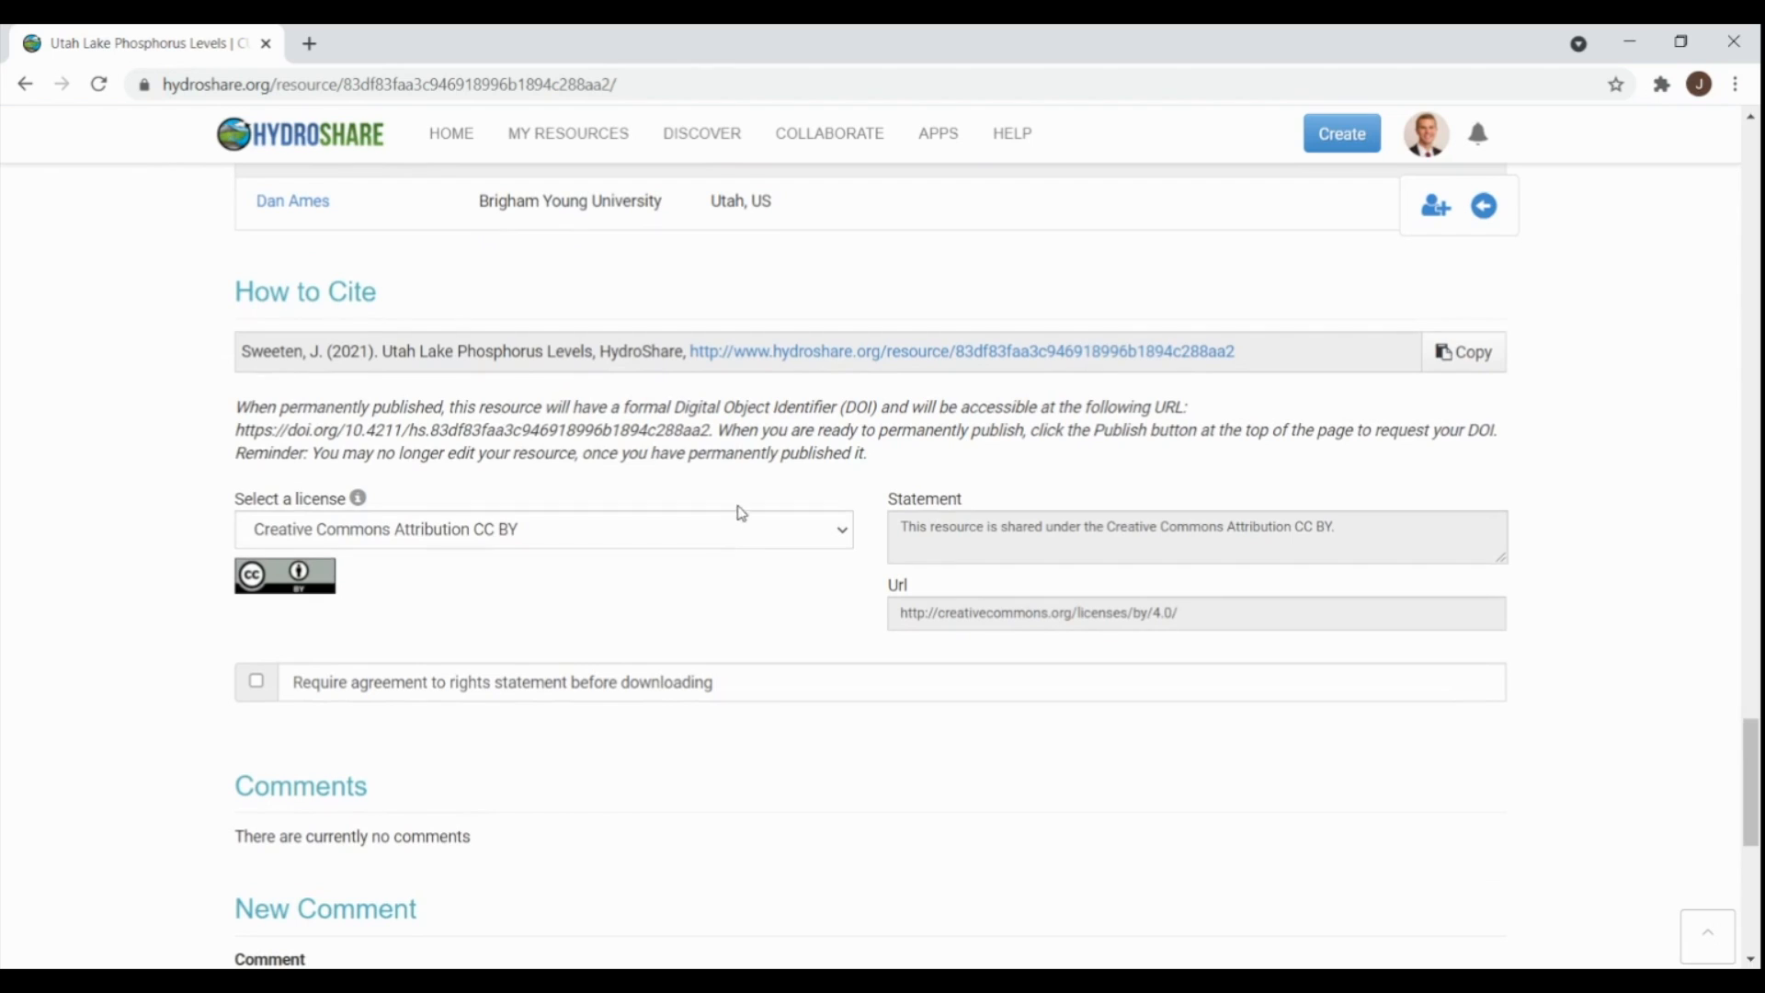
click(842, 534)
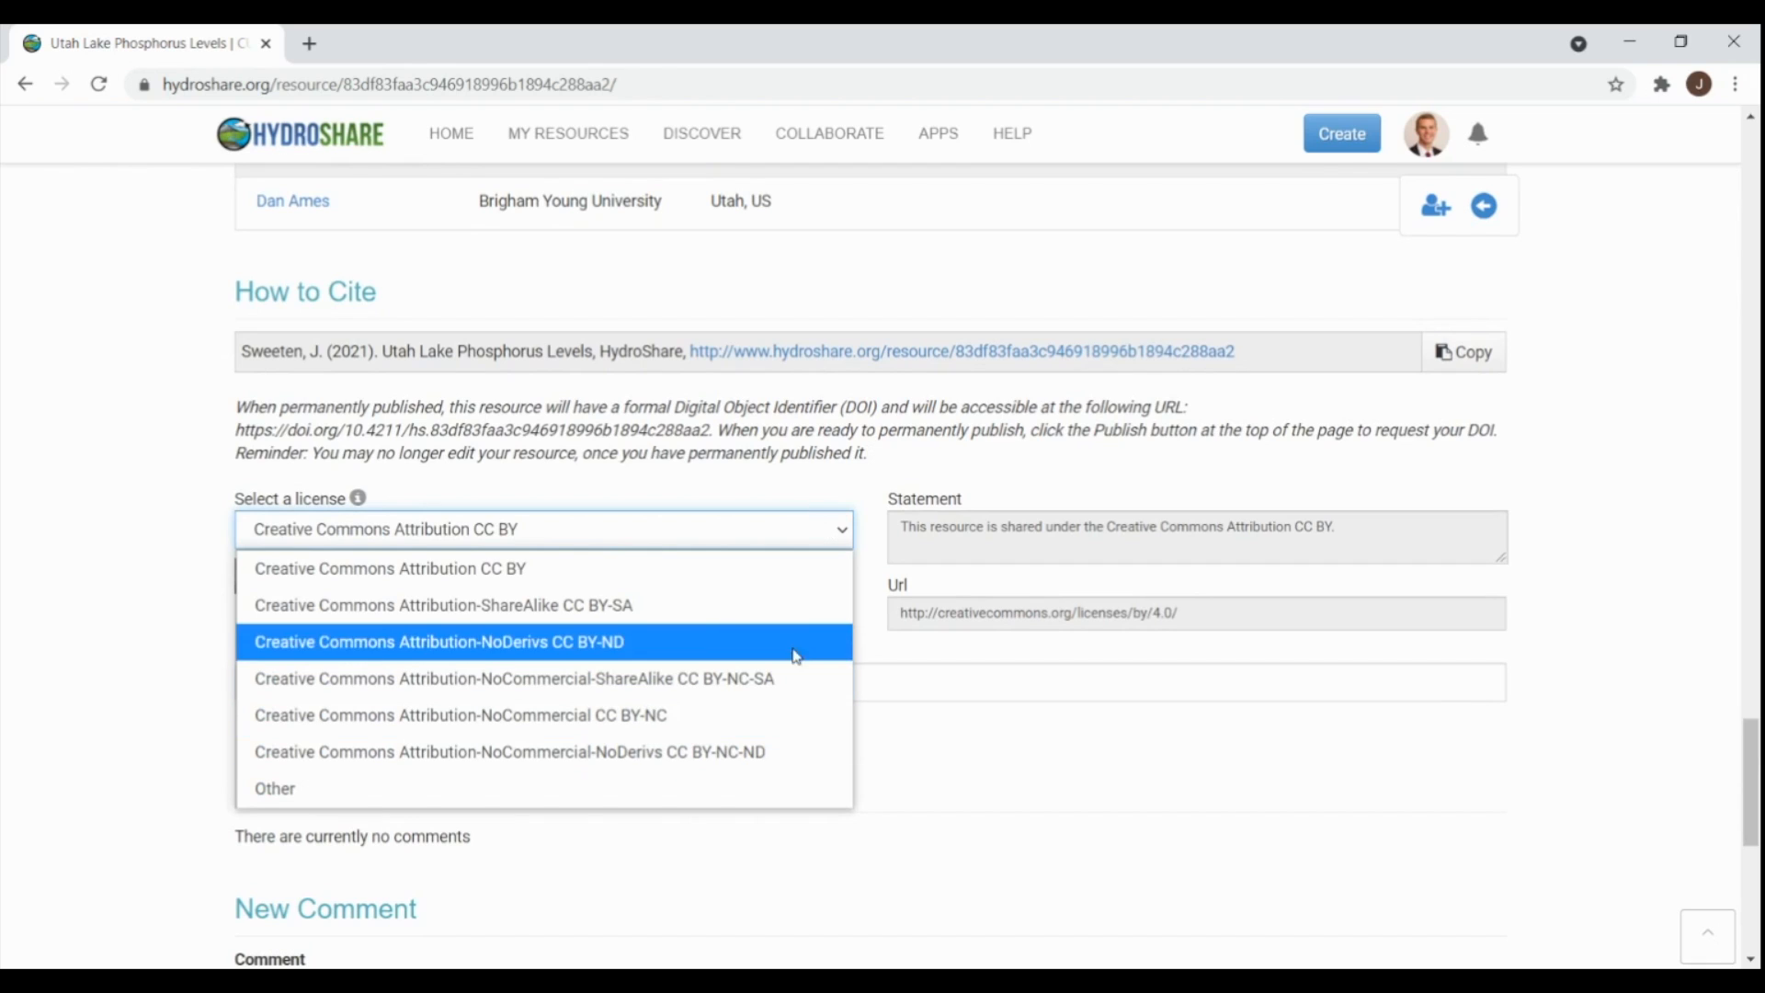
click(843, 538)
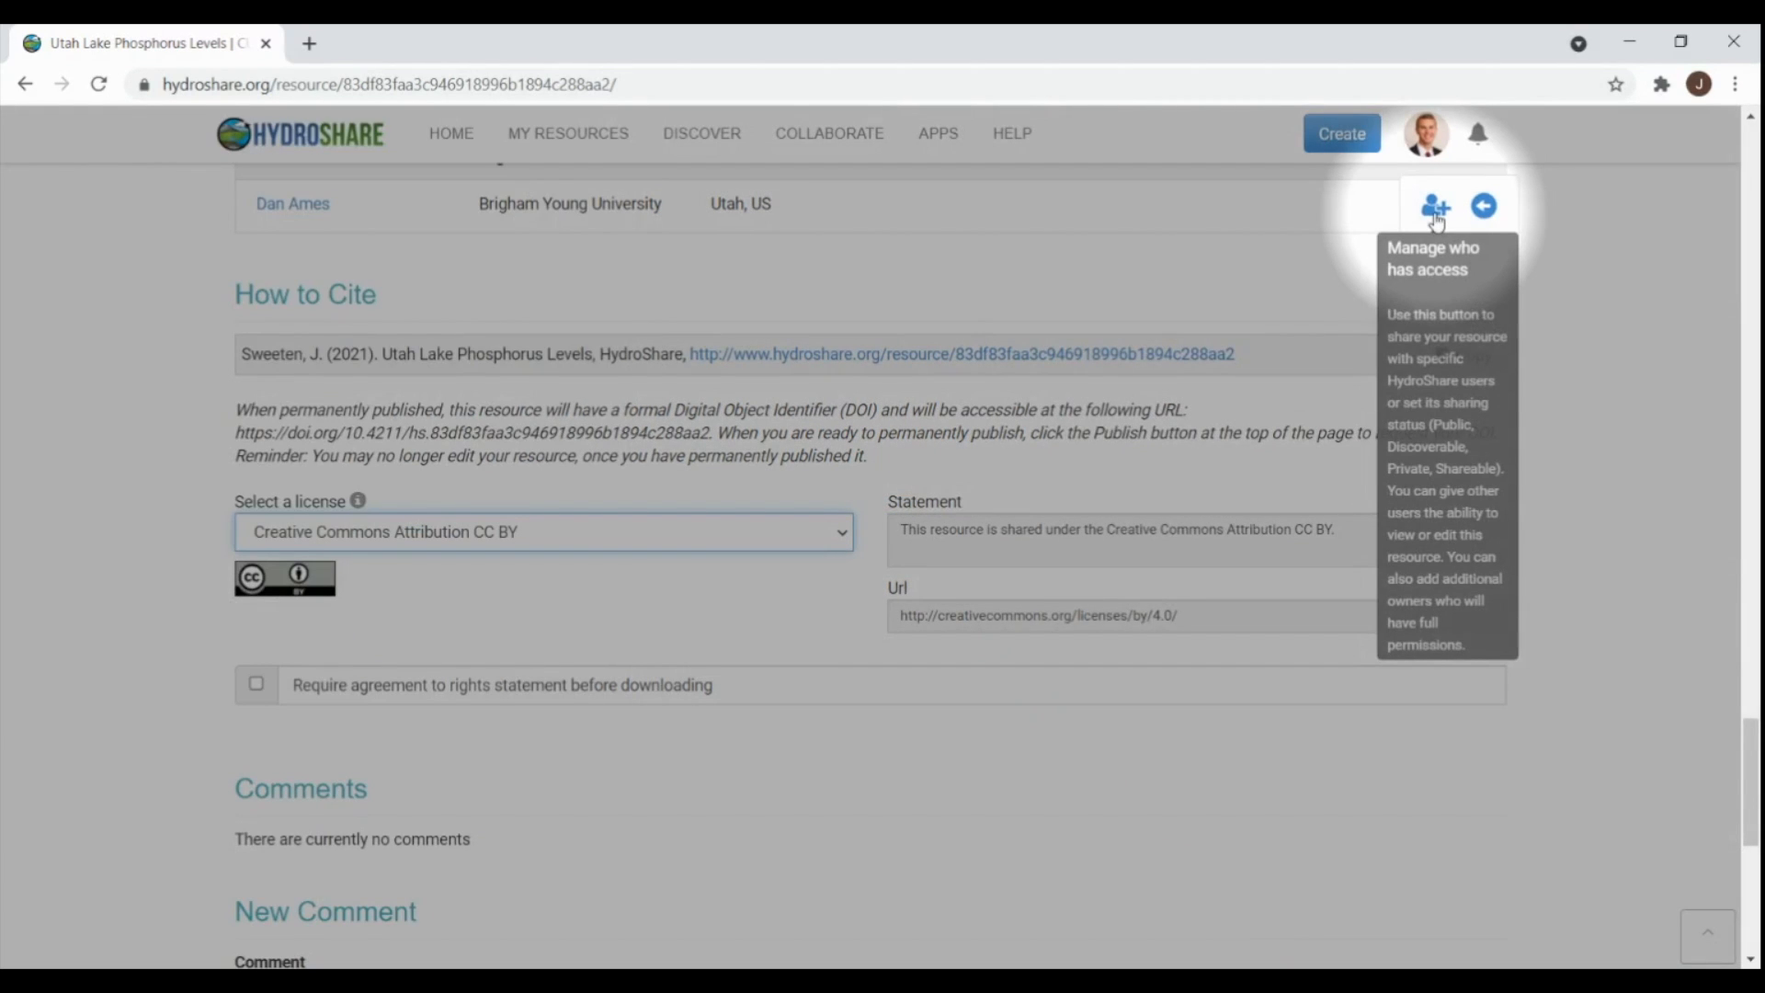
- Grant the Brigham Young University user owner permission on the resource
click(1435, 209)
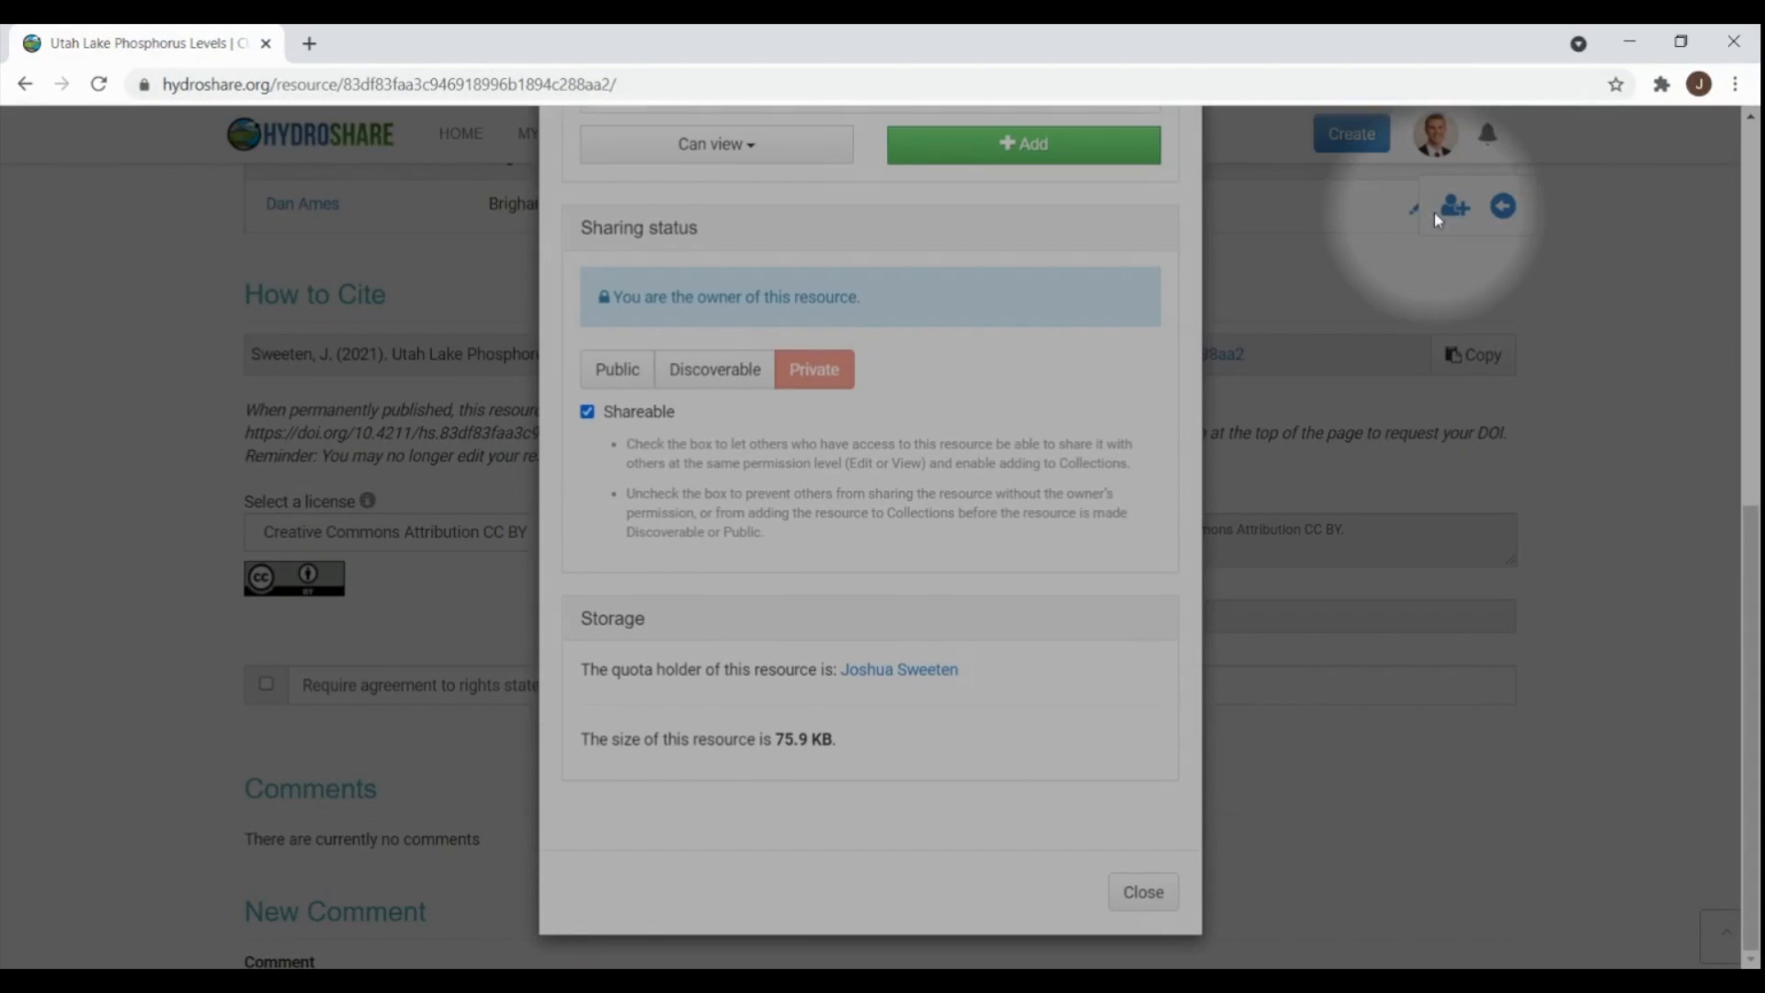
scroll(1048, 387, up, 8)
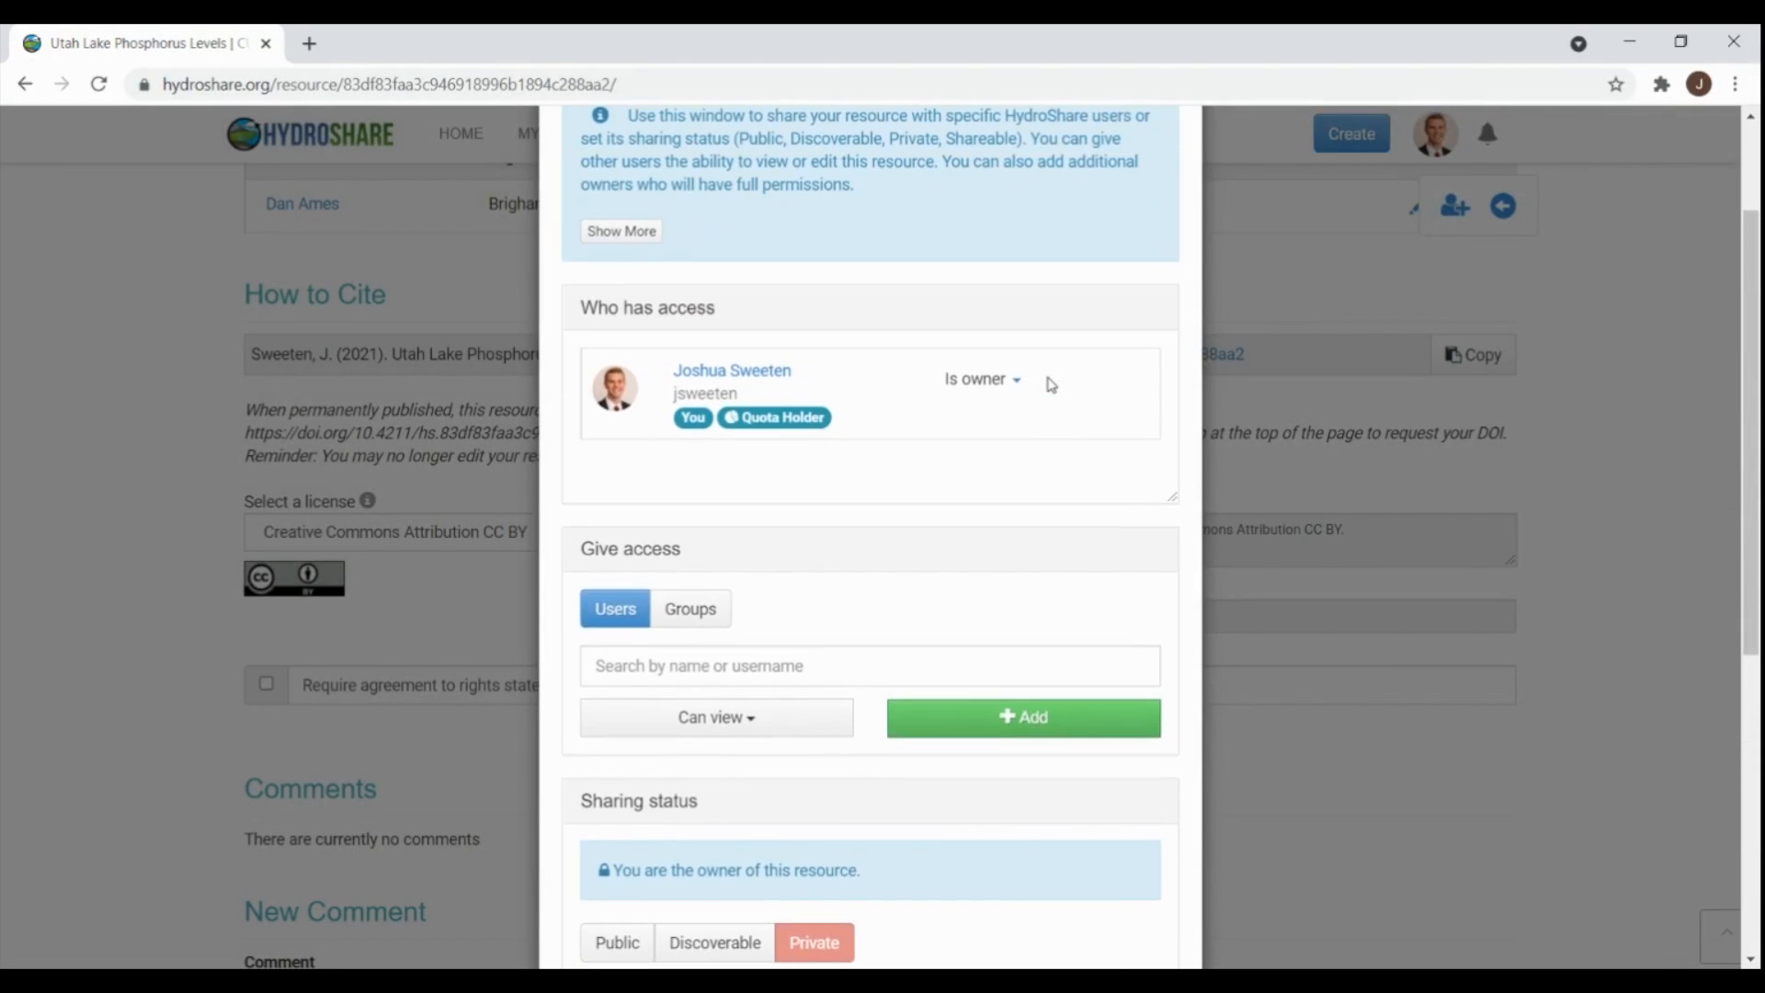
scroll(1053, 397, down, 1)
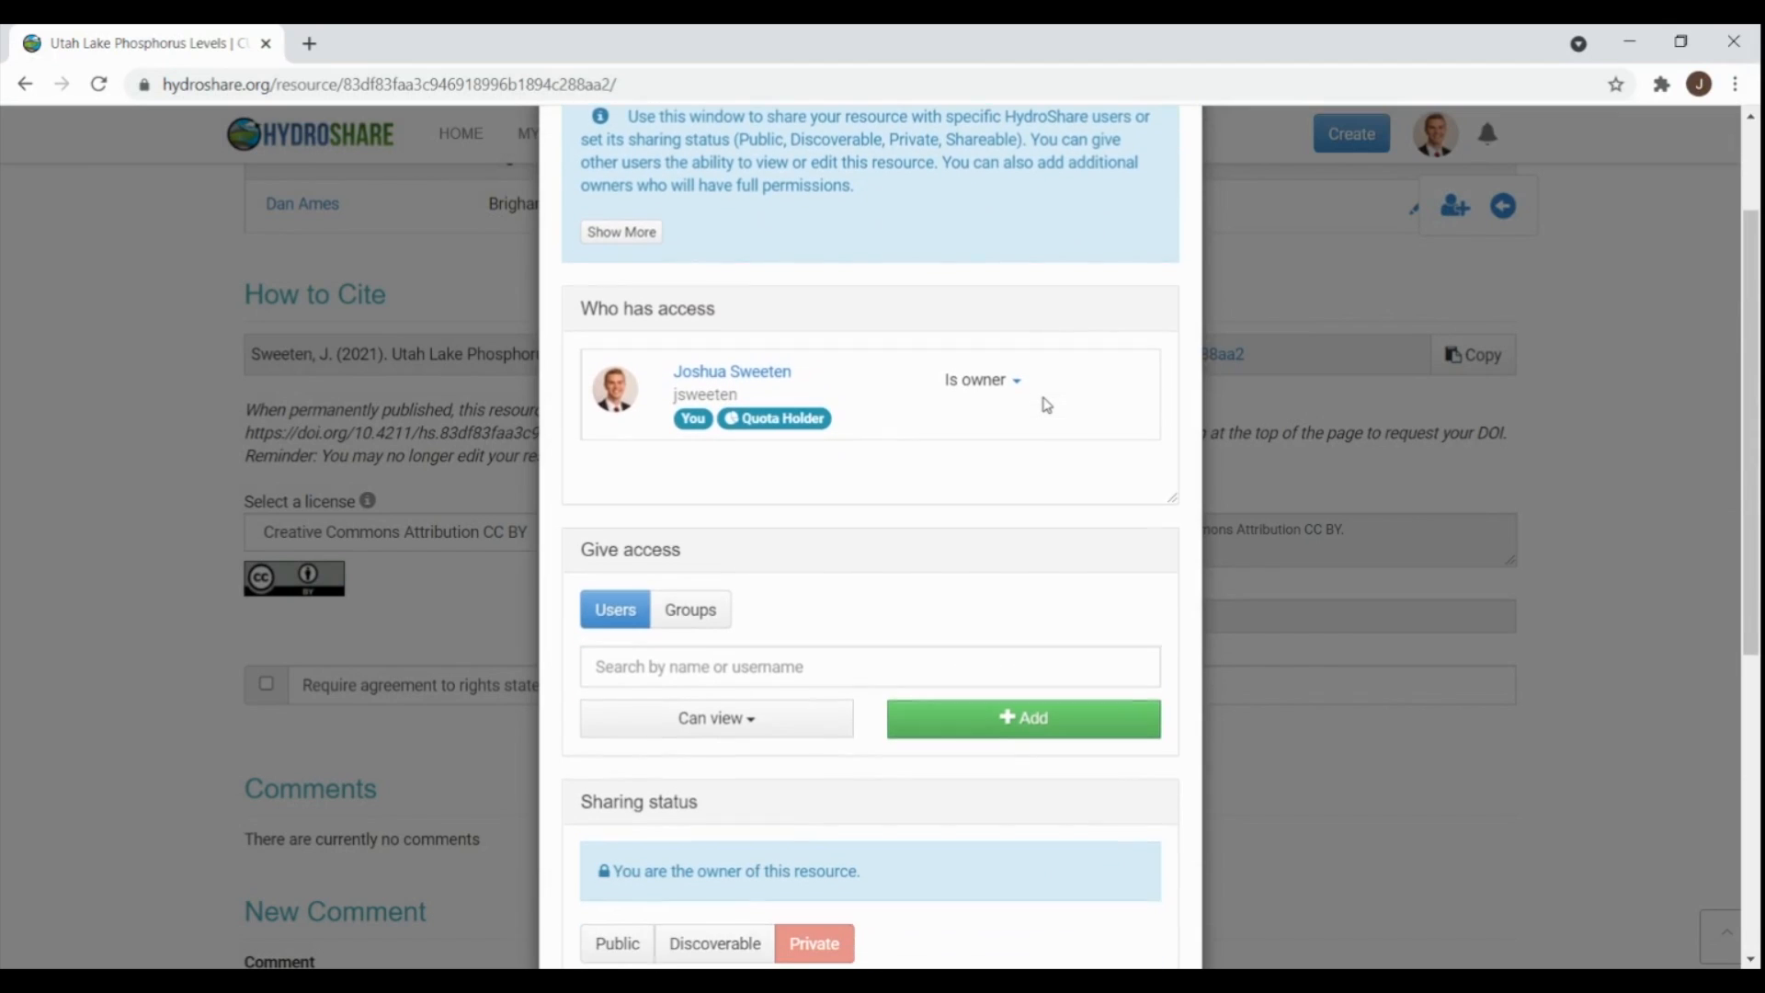
click(703, 609)
click(623, 611)
click(662, 665)
text(dan)
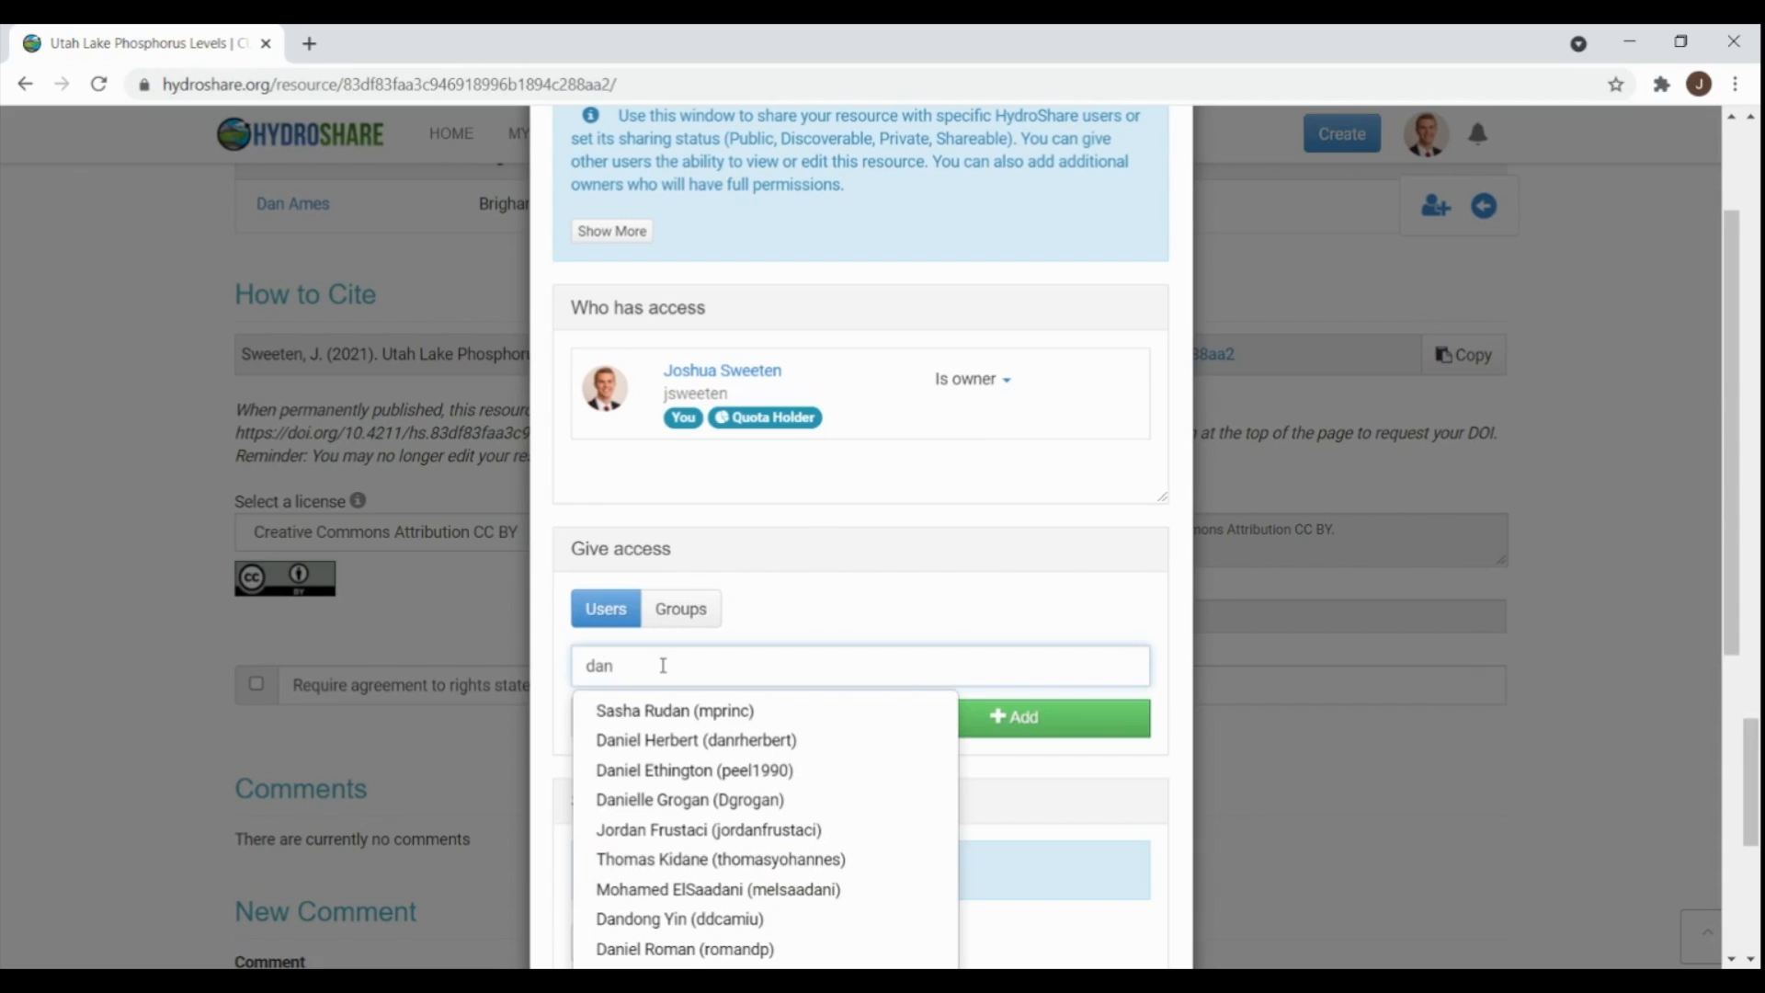
text( ames)
click(720, 716)
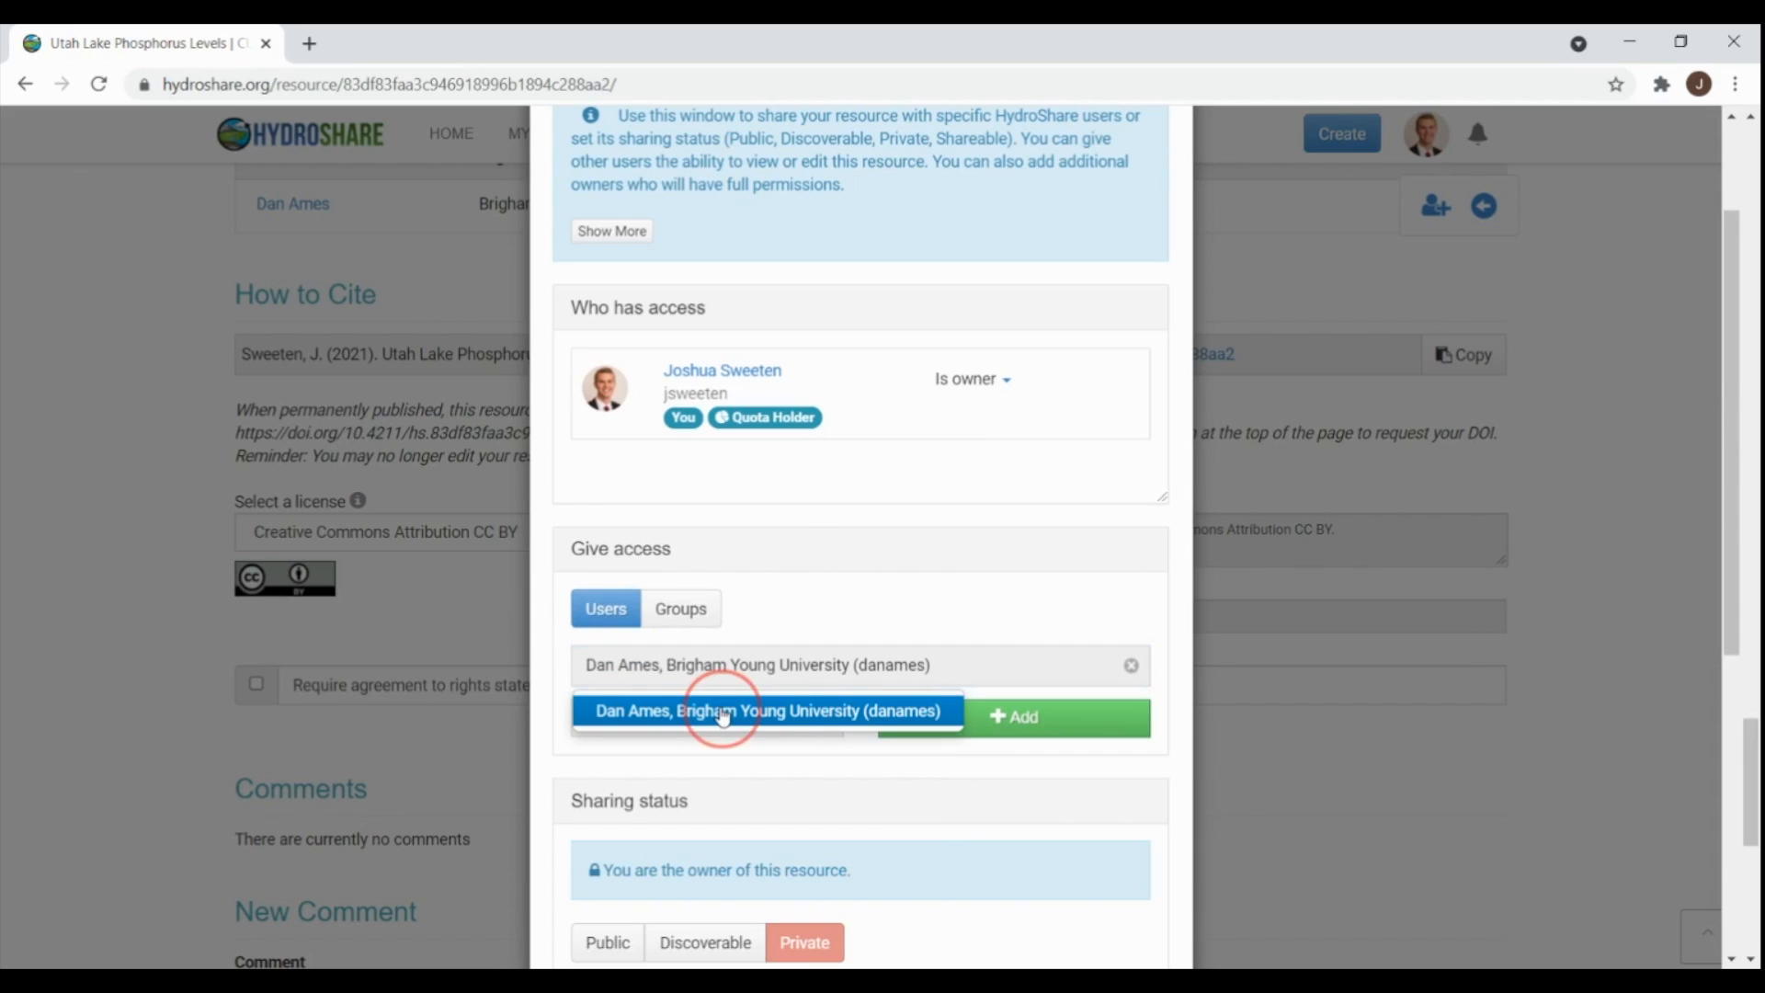
click(731, 716)
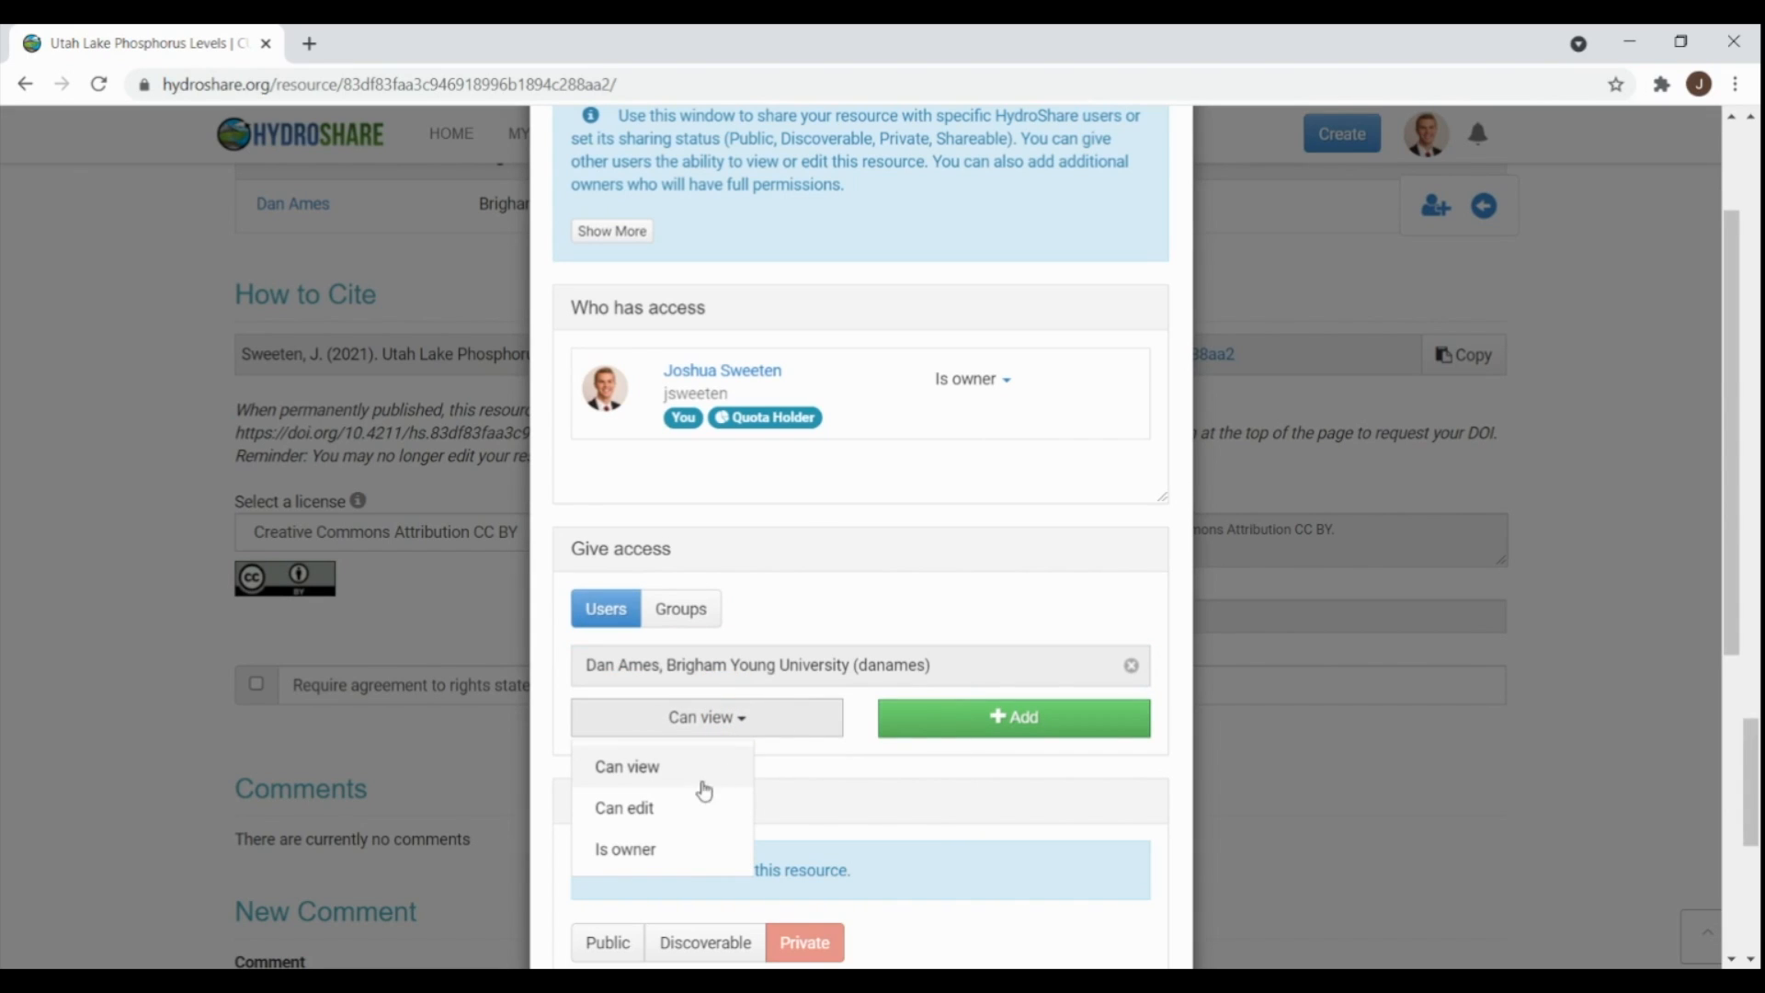
click(669, 851)
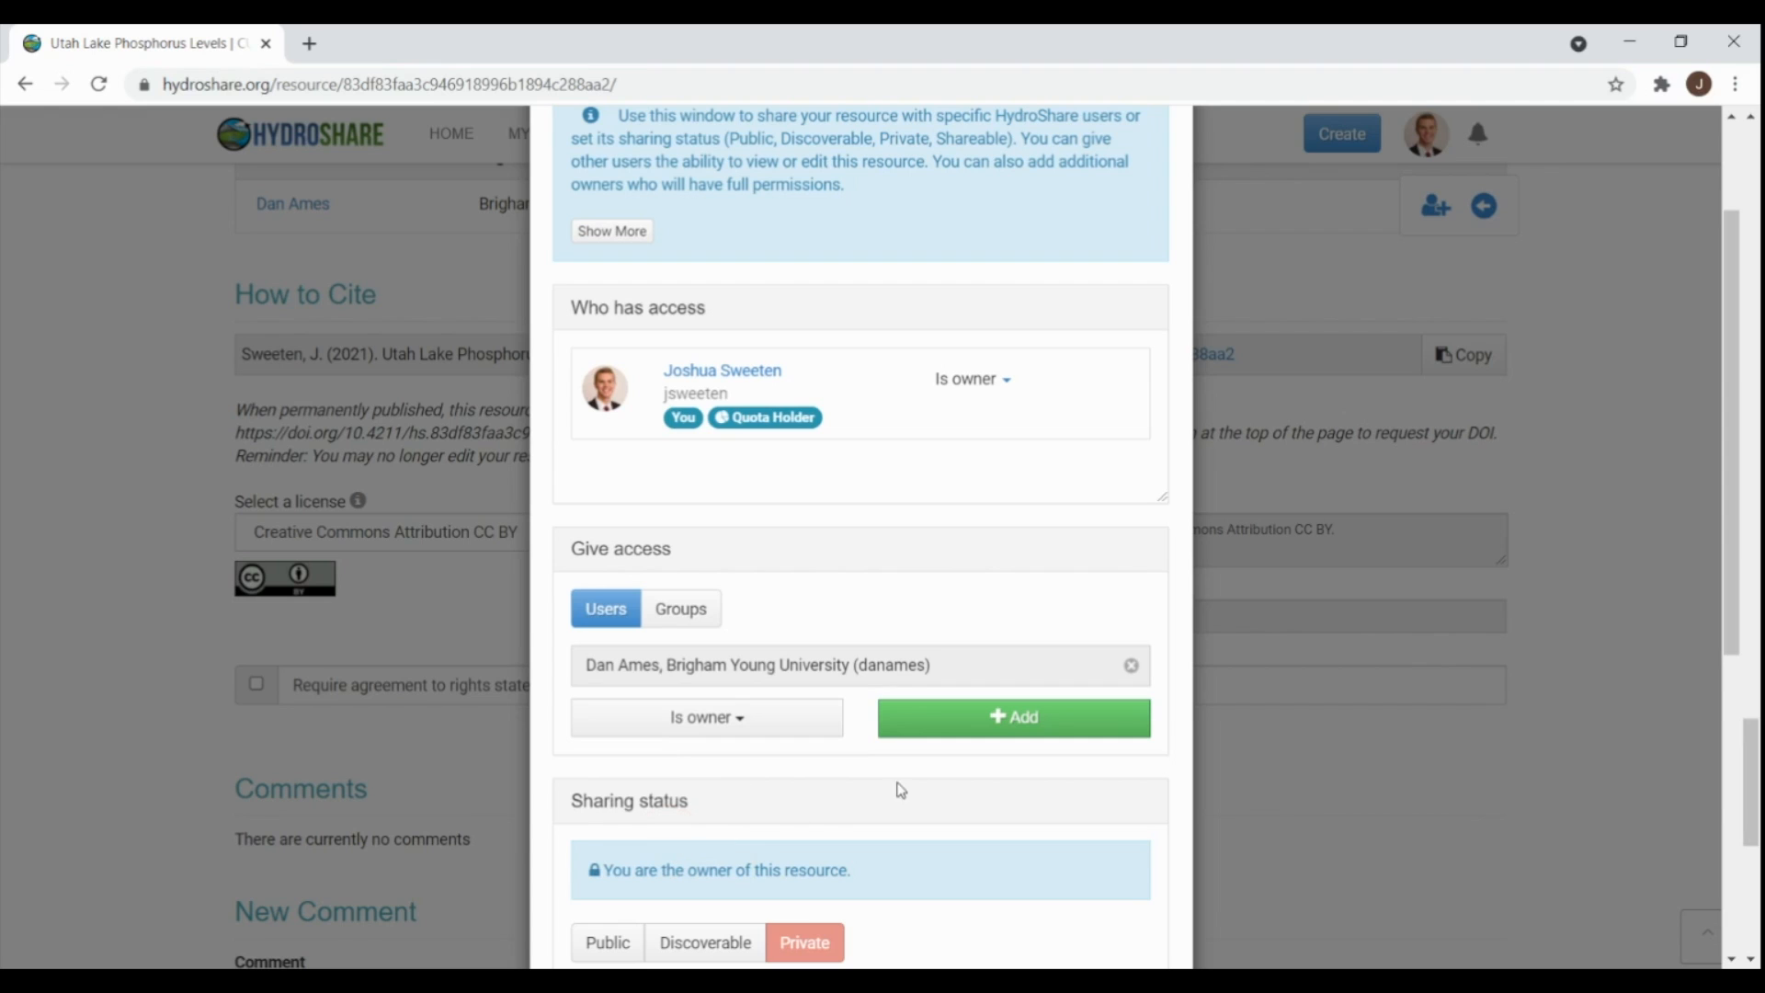
click(1015, 731)
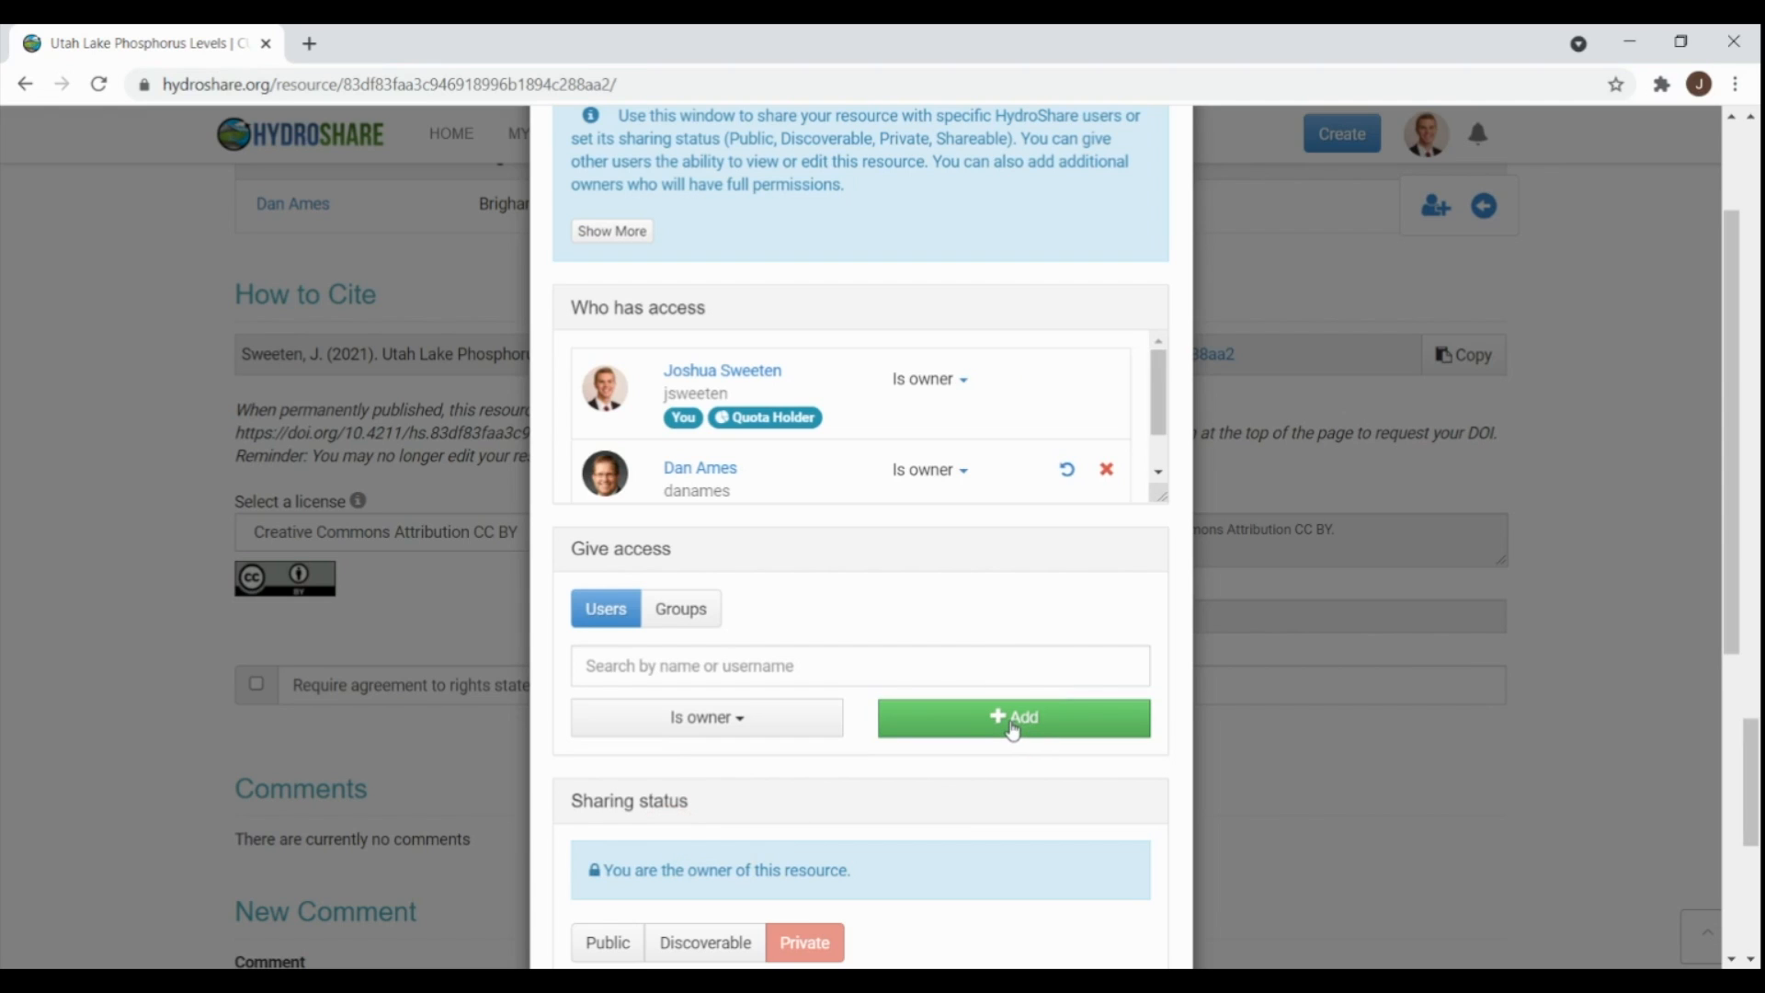
- Set the sharing status to Public, keep it Shareable, and close the access settings
scroll(935, 602, down, 5)
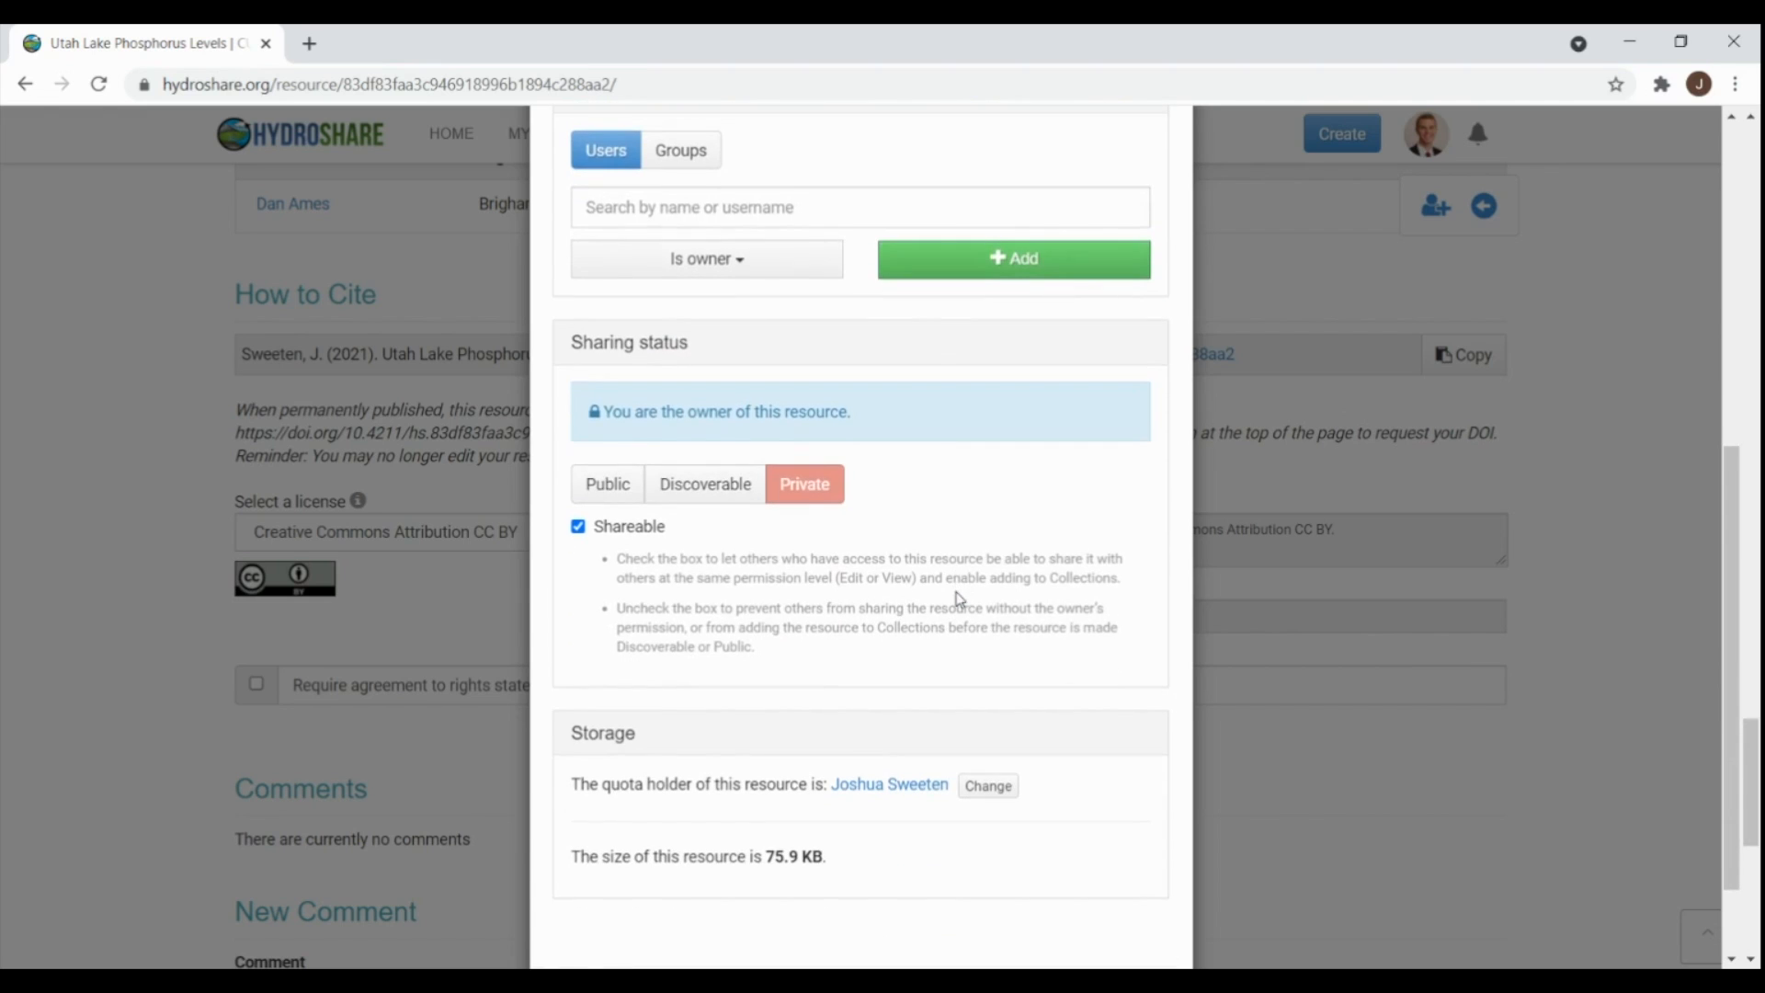
click(623, 491)
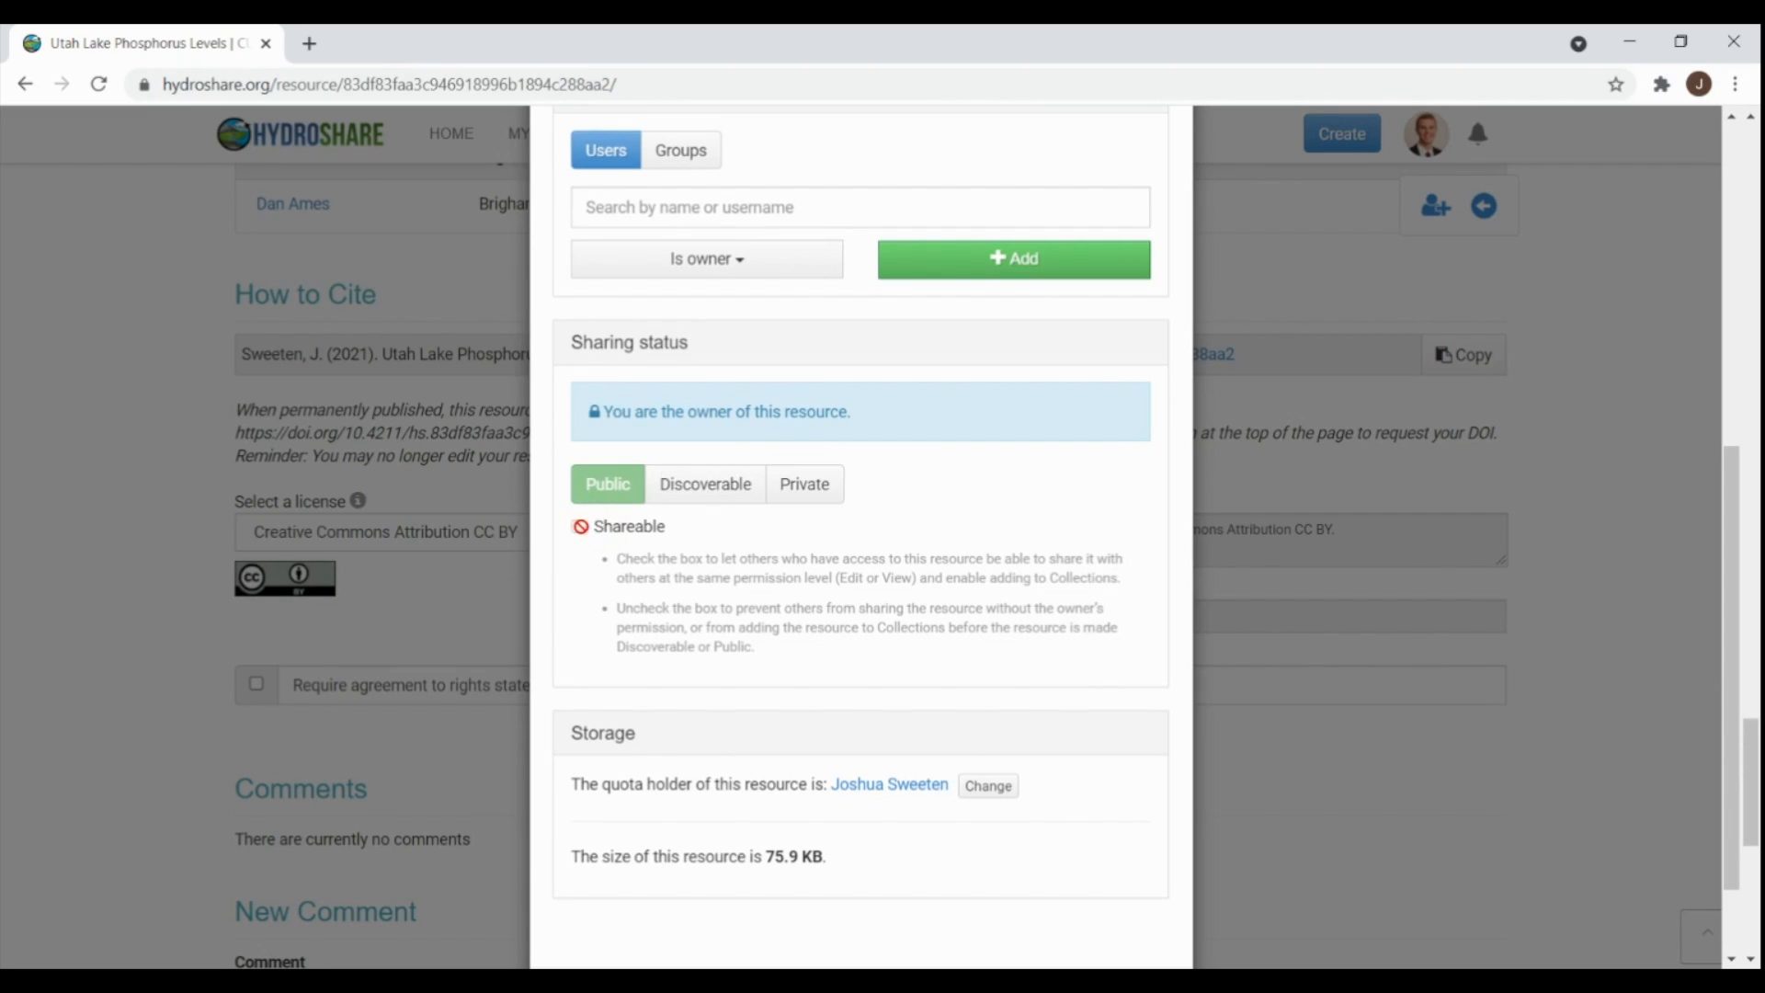
click(579, 526)
scroll(1057, 579, down, 2)
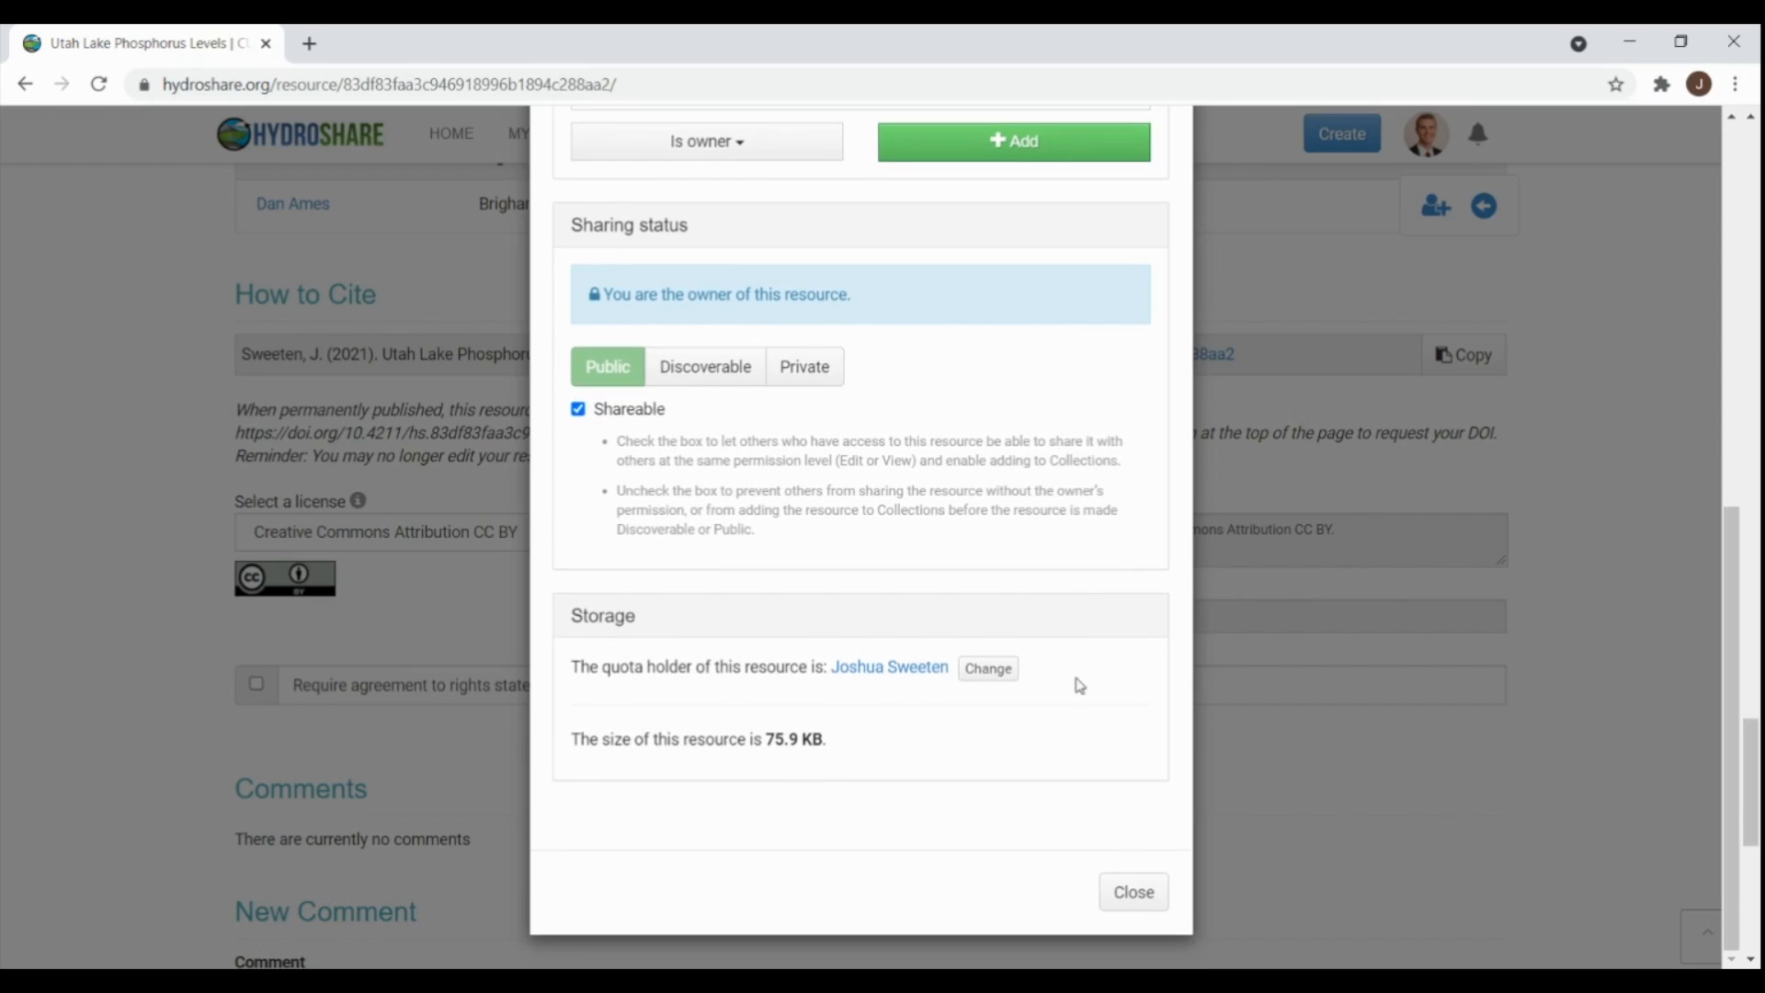
click(1119, 904)
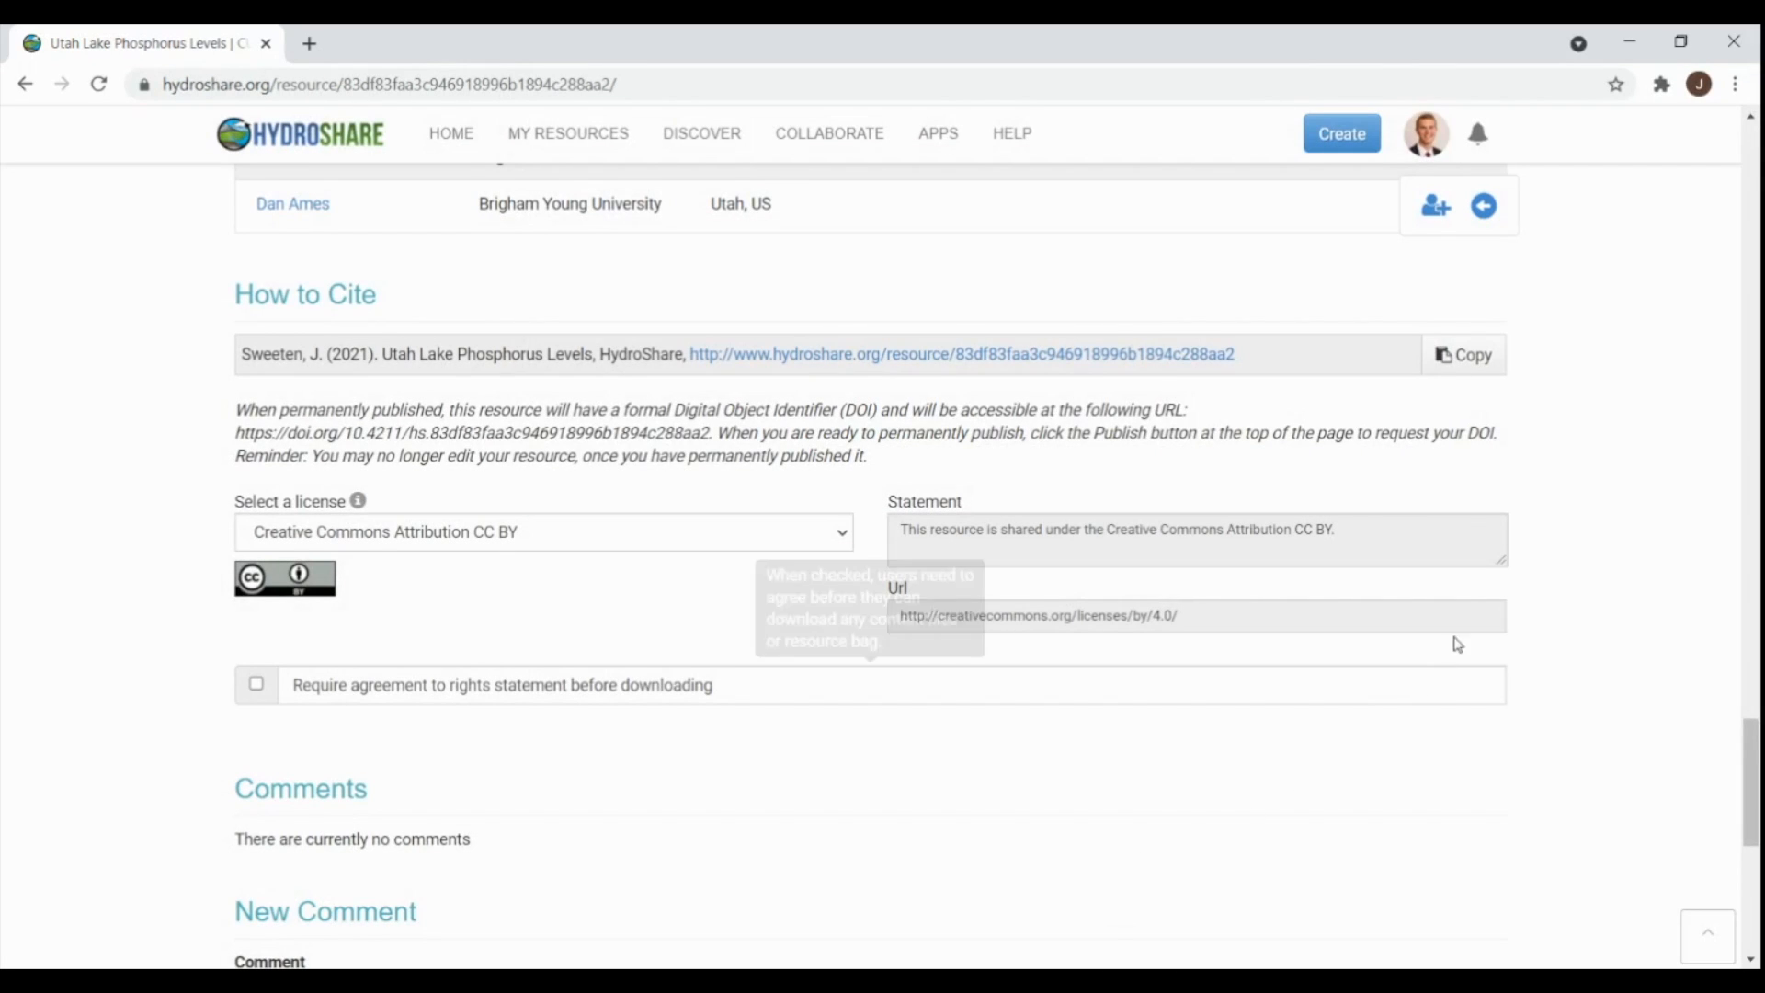
- Switch to view mode and review the Abstract, Coverage, Content, References, Credits and How to Cite sections
click(1486, 207)
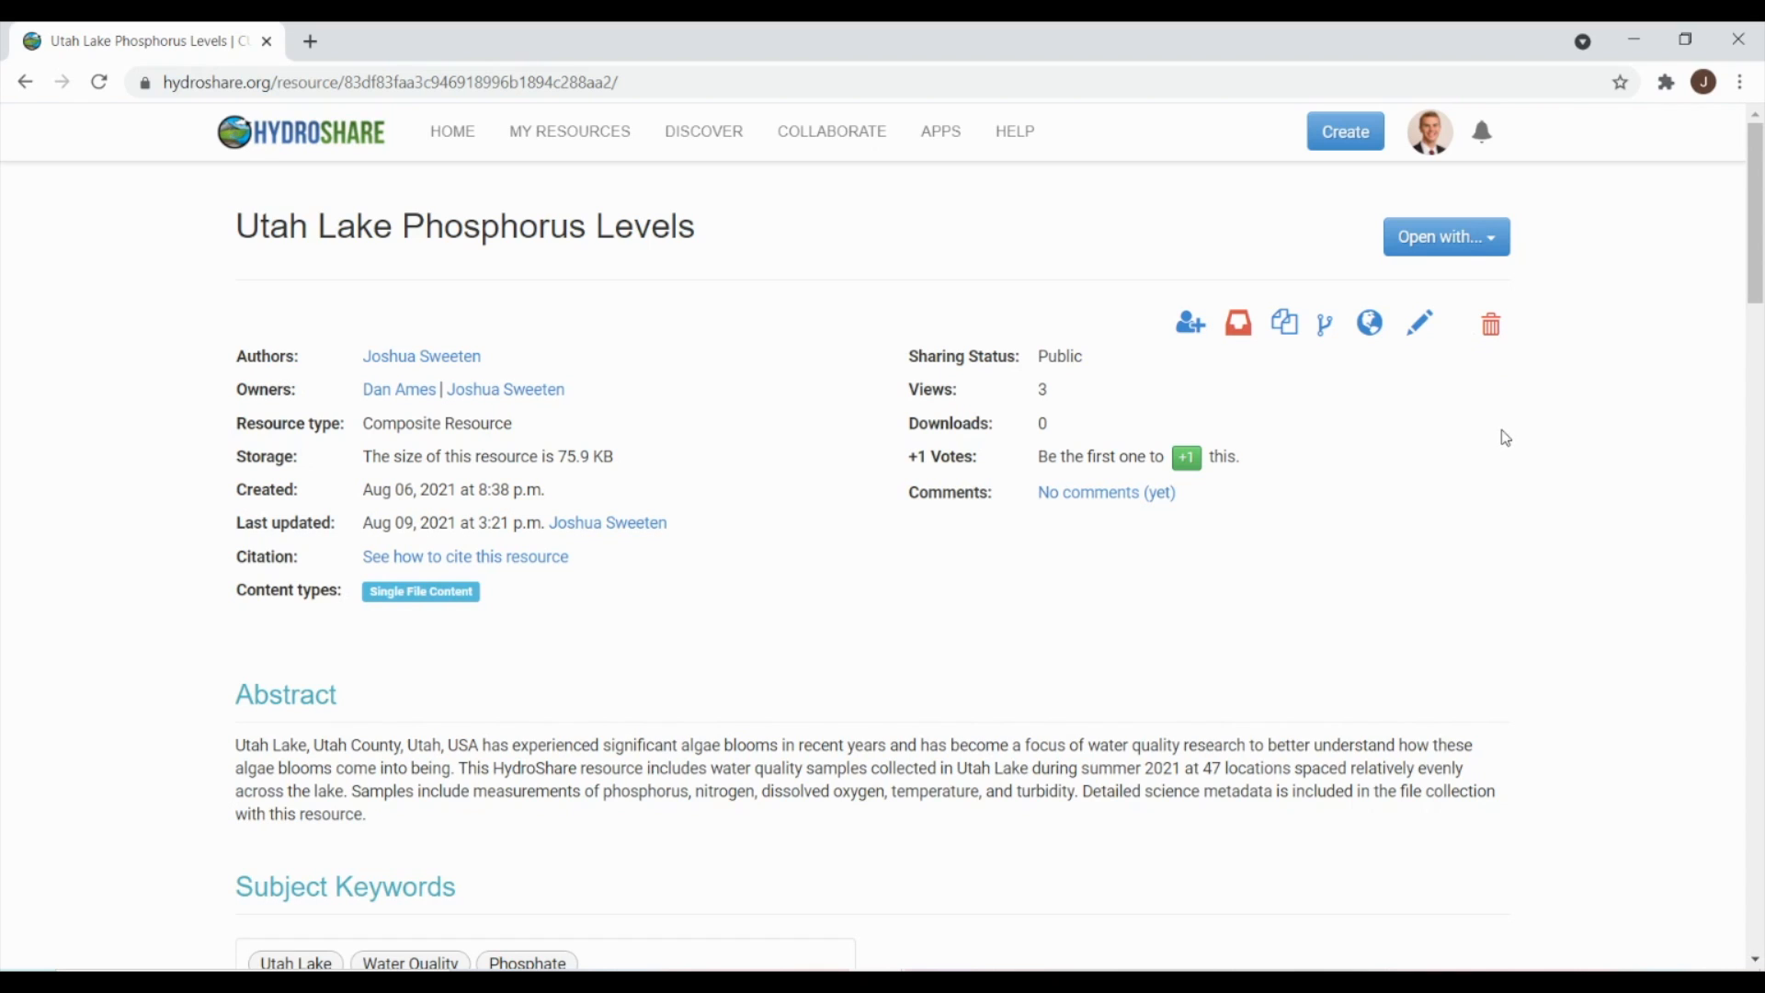
scroll(1505, 438, down, 3)
scroll(1500, 436, down, 4)
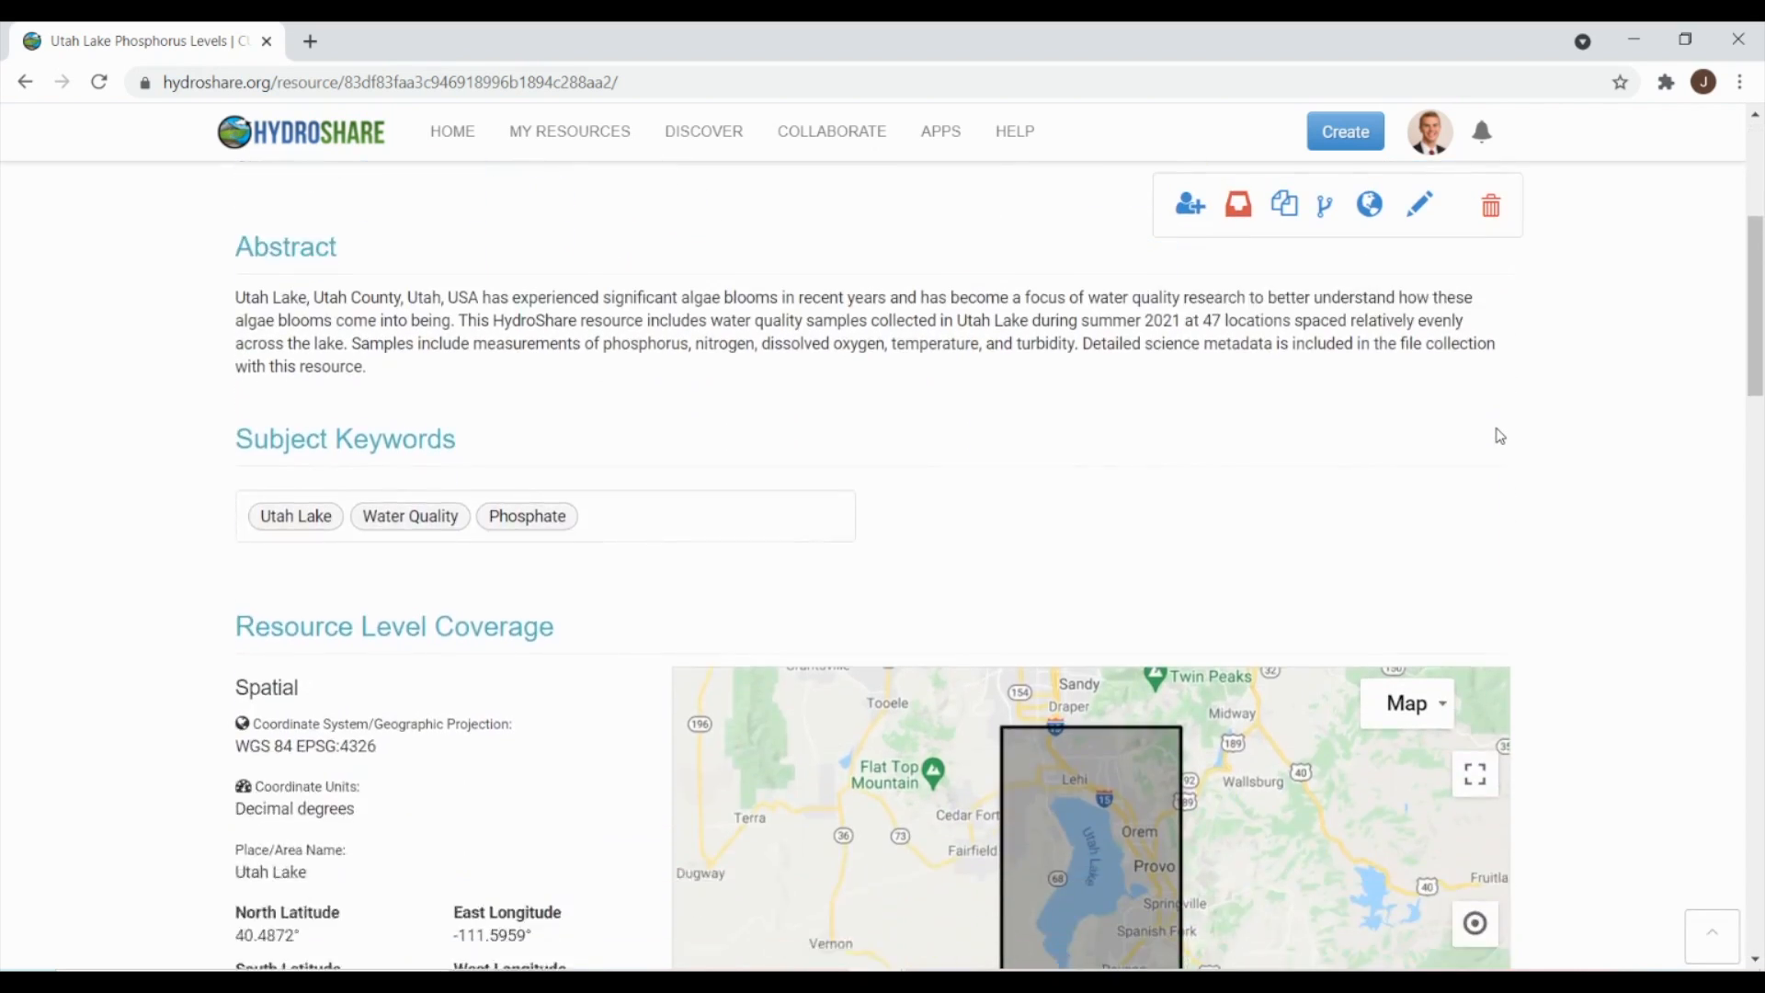
scroll(1500, 435, down, 3)
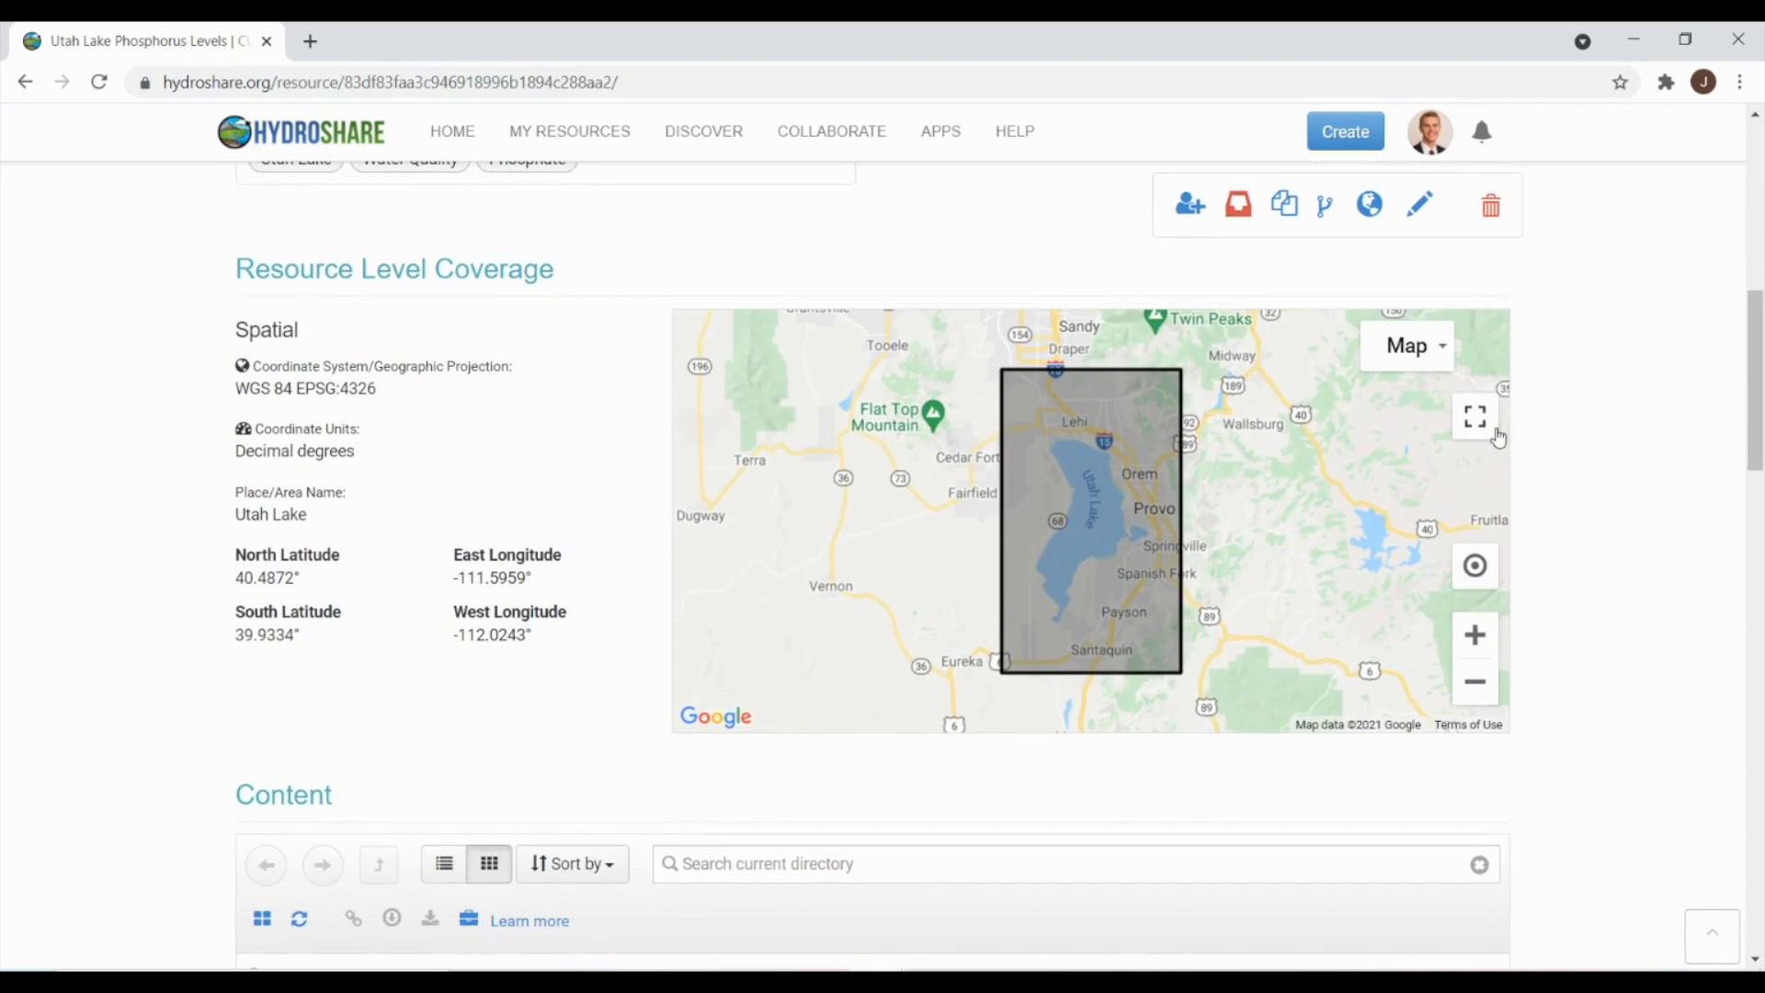
scroll(1499, 439, down, 6)
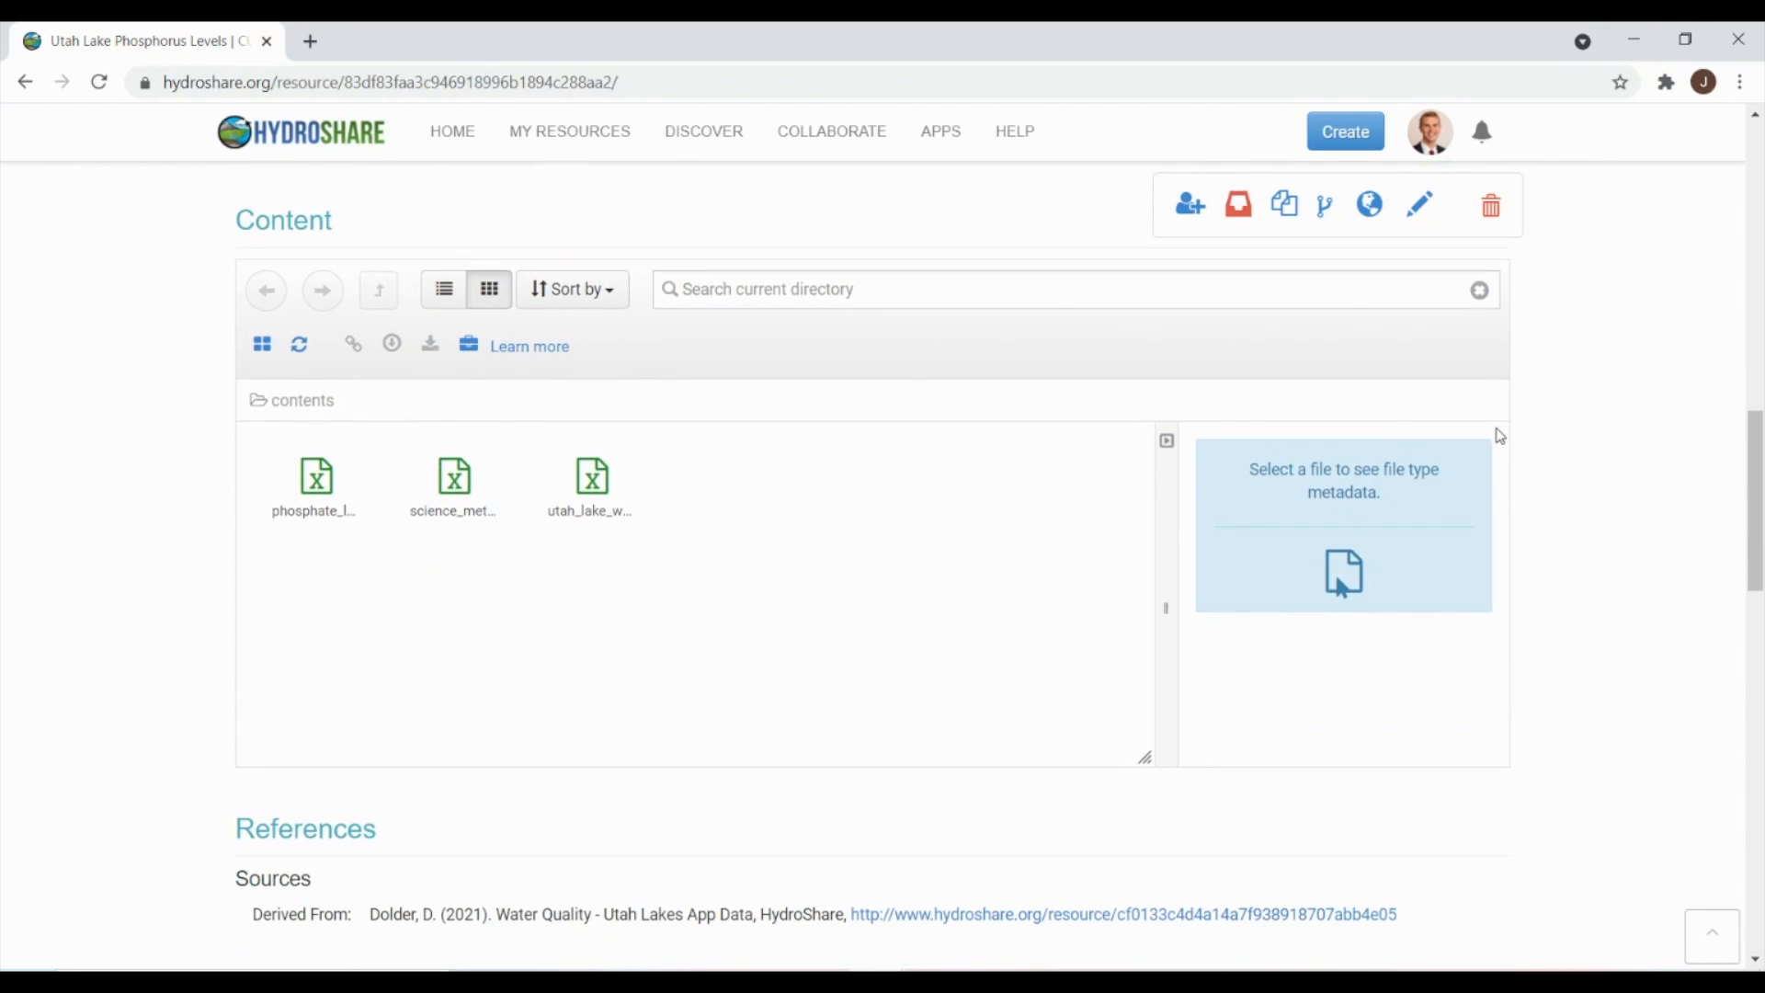
scroll(1500, 435, down, 5)
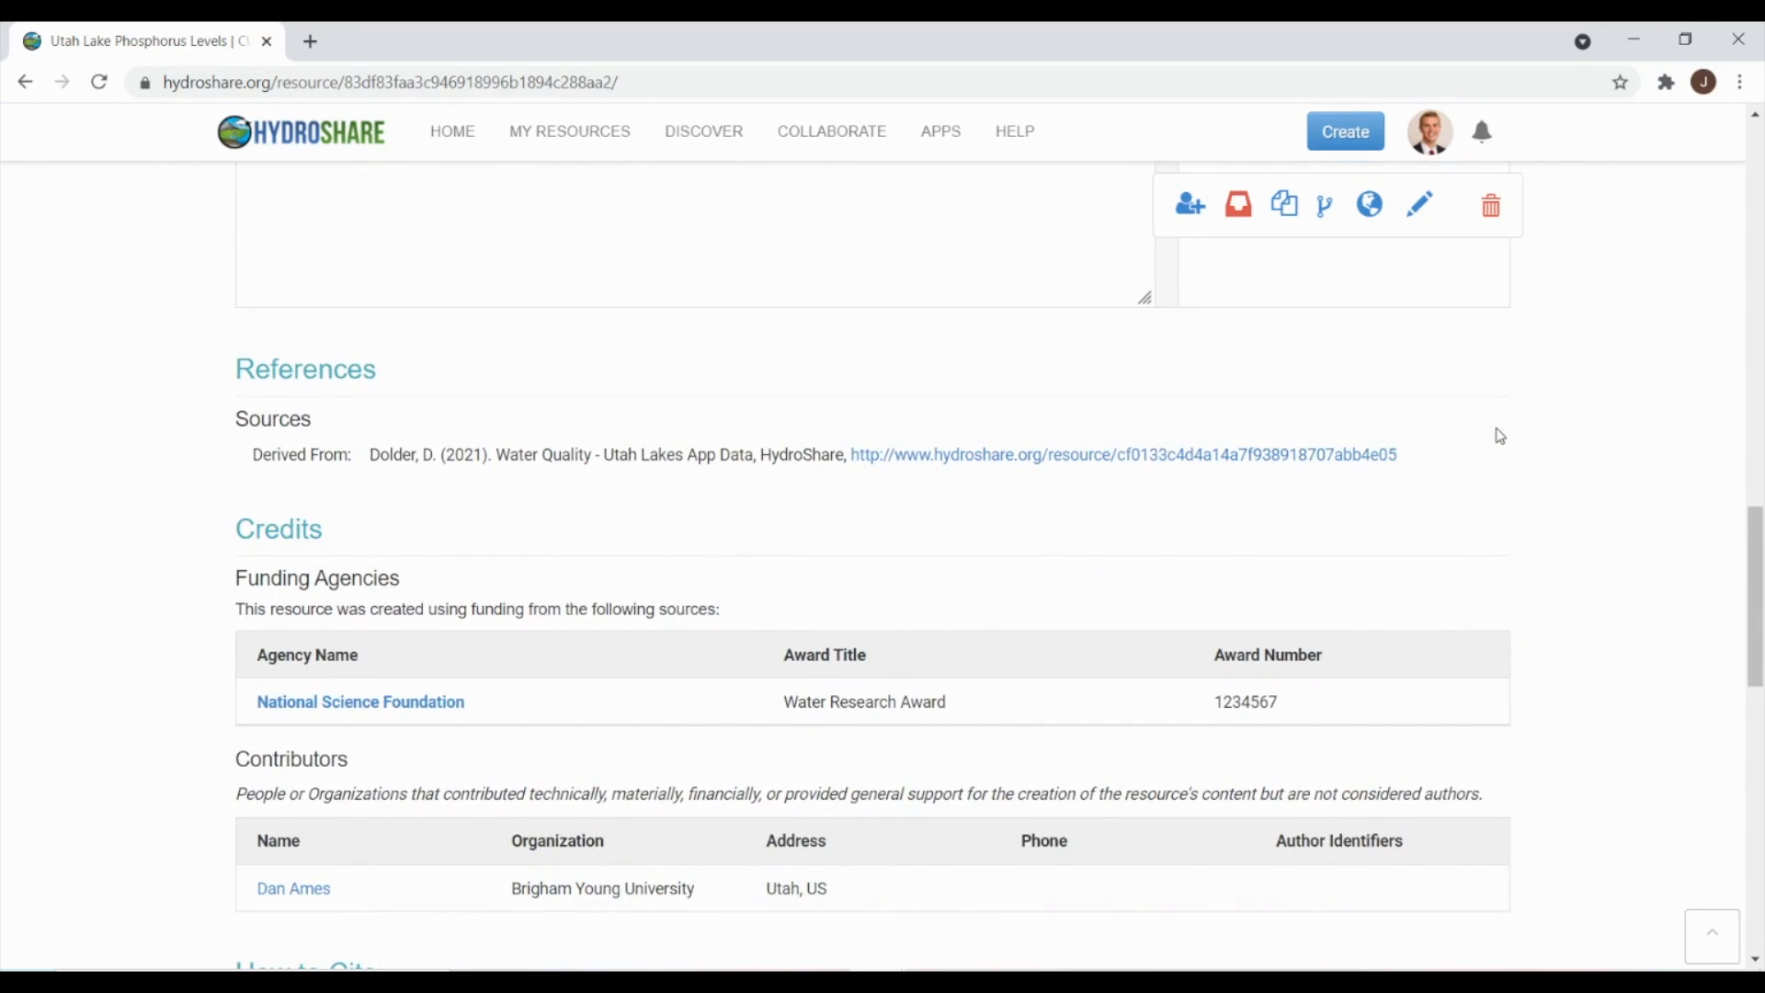
scroll(1500, 436, down, 3)
scroll(1500, 436, down, 5)
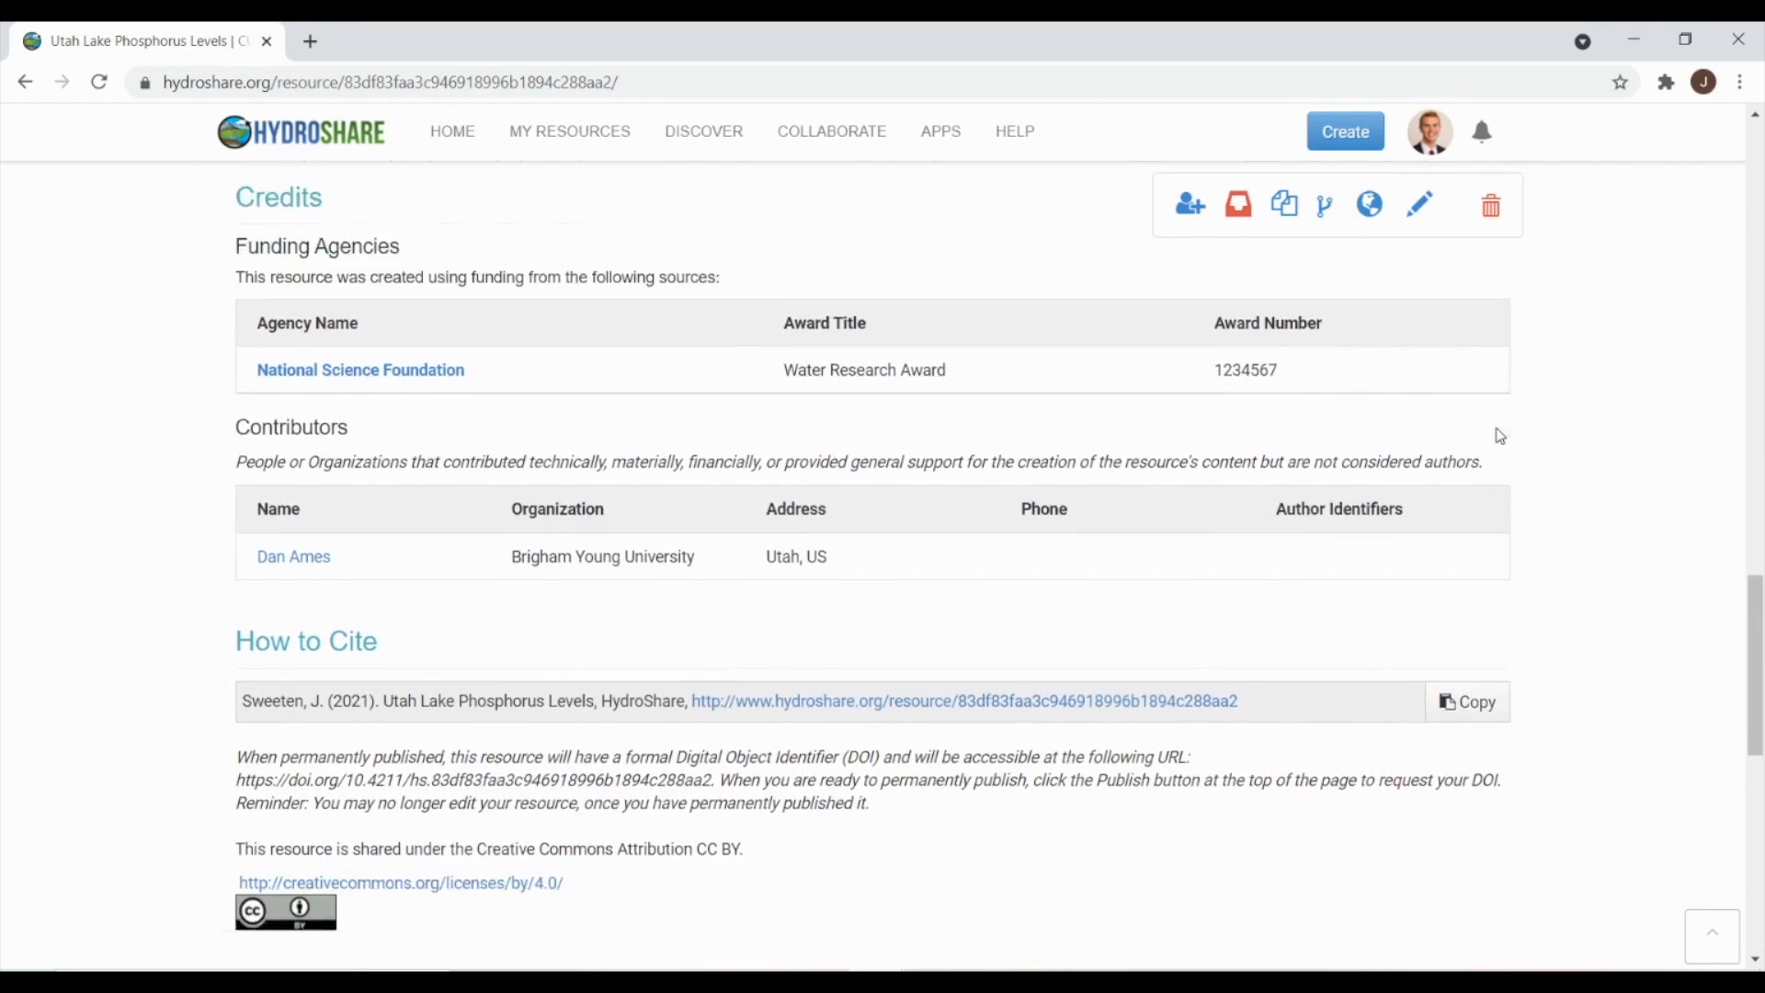